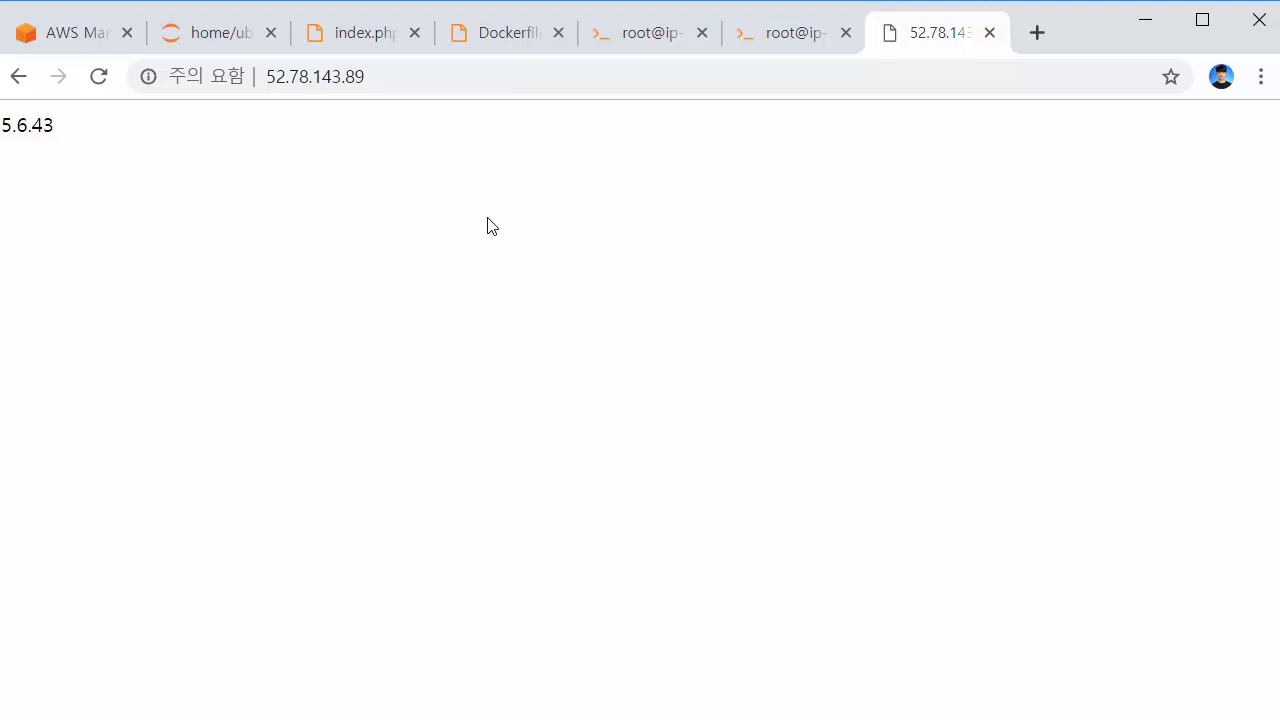
# Leave the page showing MySQL version 5.6.43 for the AWS Management Console tab
pyautogui.moveTo(53, 166); pyautogui.dragTo(3, 149)
pyautogui.click(302, 186)
pyautogui.click(33, 46)
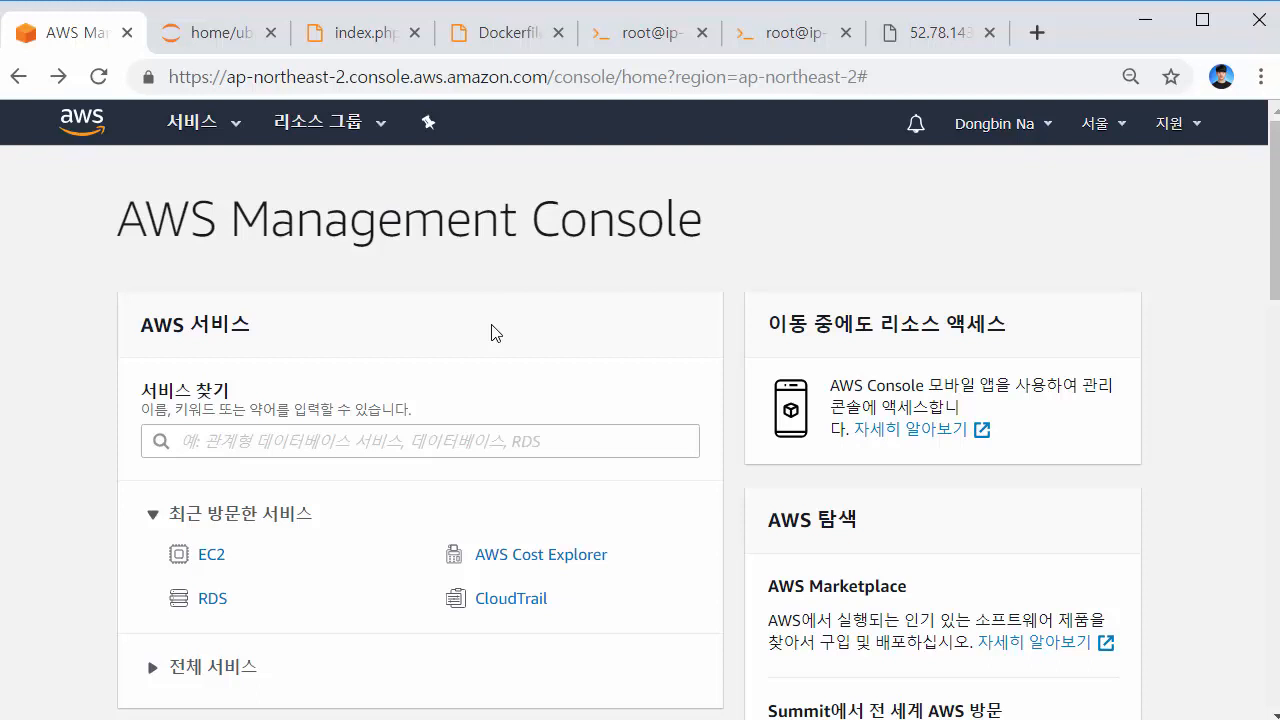
# Search for RDS among the services and open the Amazon RDS console
pyautogui.moveTo(146, 224); pyautogui.dragTo(676, 220)
pyautogui.click(651, 220)
pyautogui.scroll(-1, 280, 405)
pyautogui.click(288, 314)
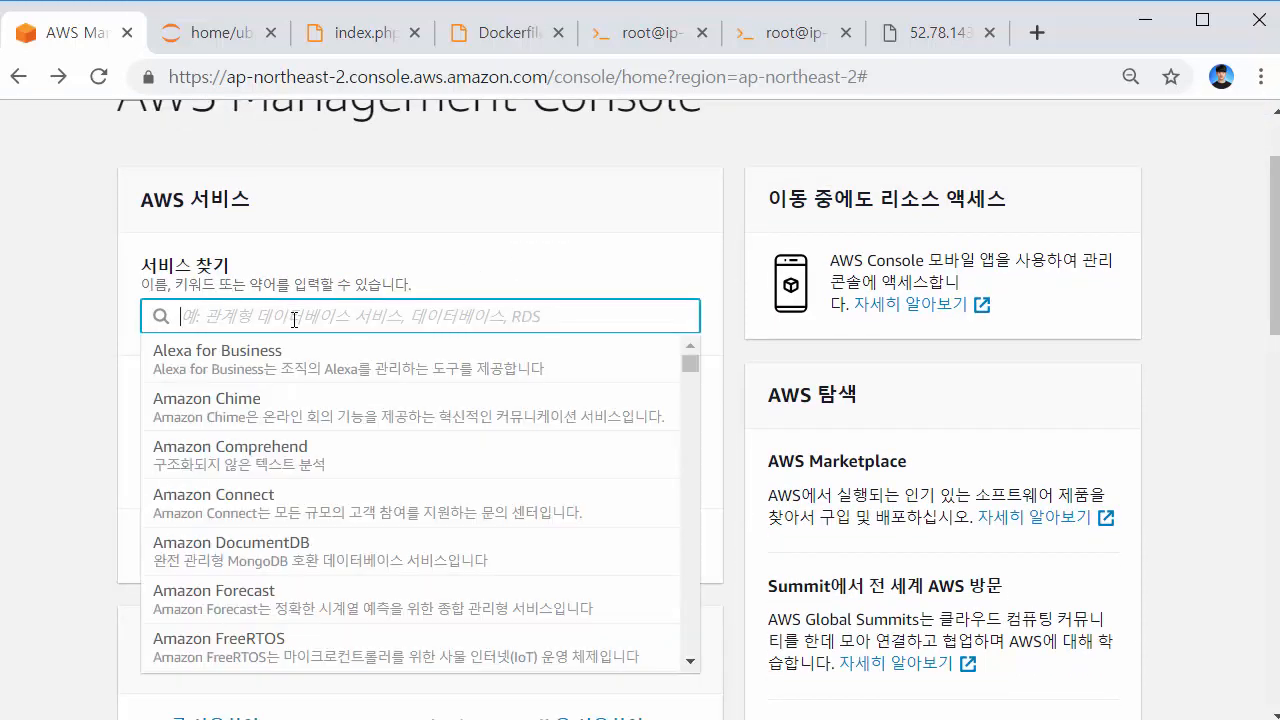
pyautogui.write('RDS')
pyautogui.click(300, 360)
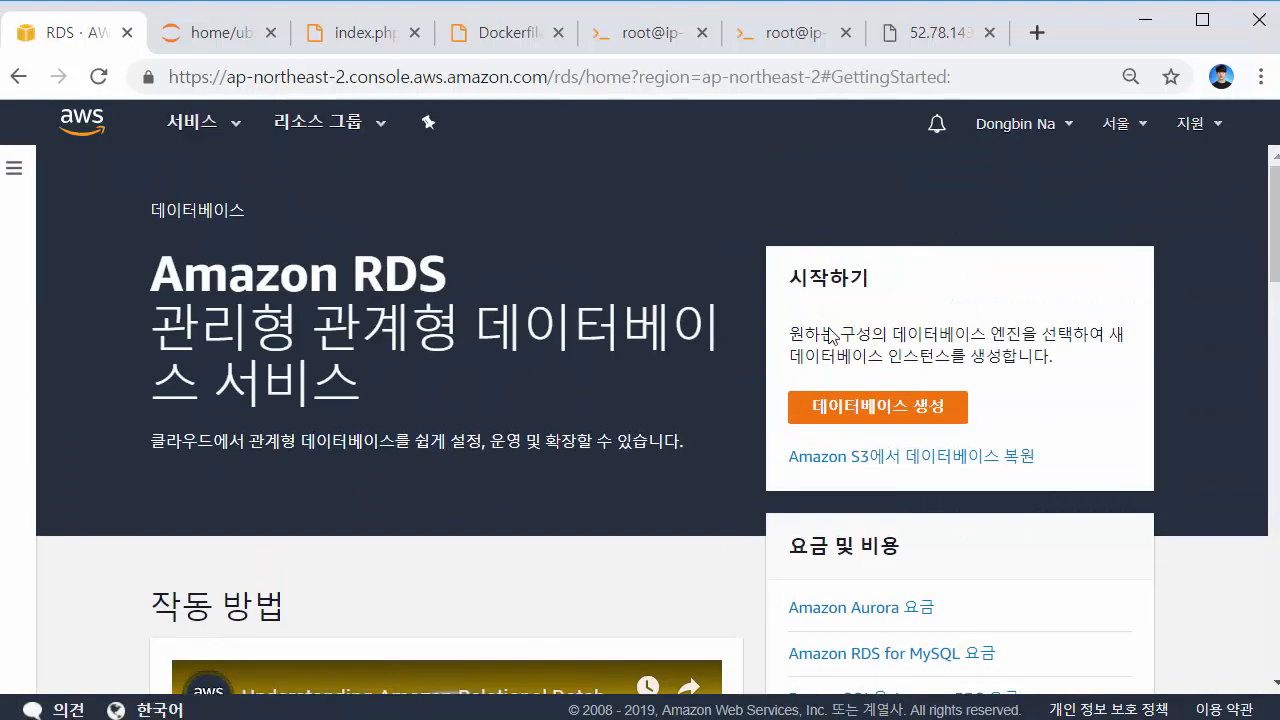
# Start a new database with the MySQL engine, then return to the RDS dashboard
pyautogui.click(860, 408)
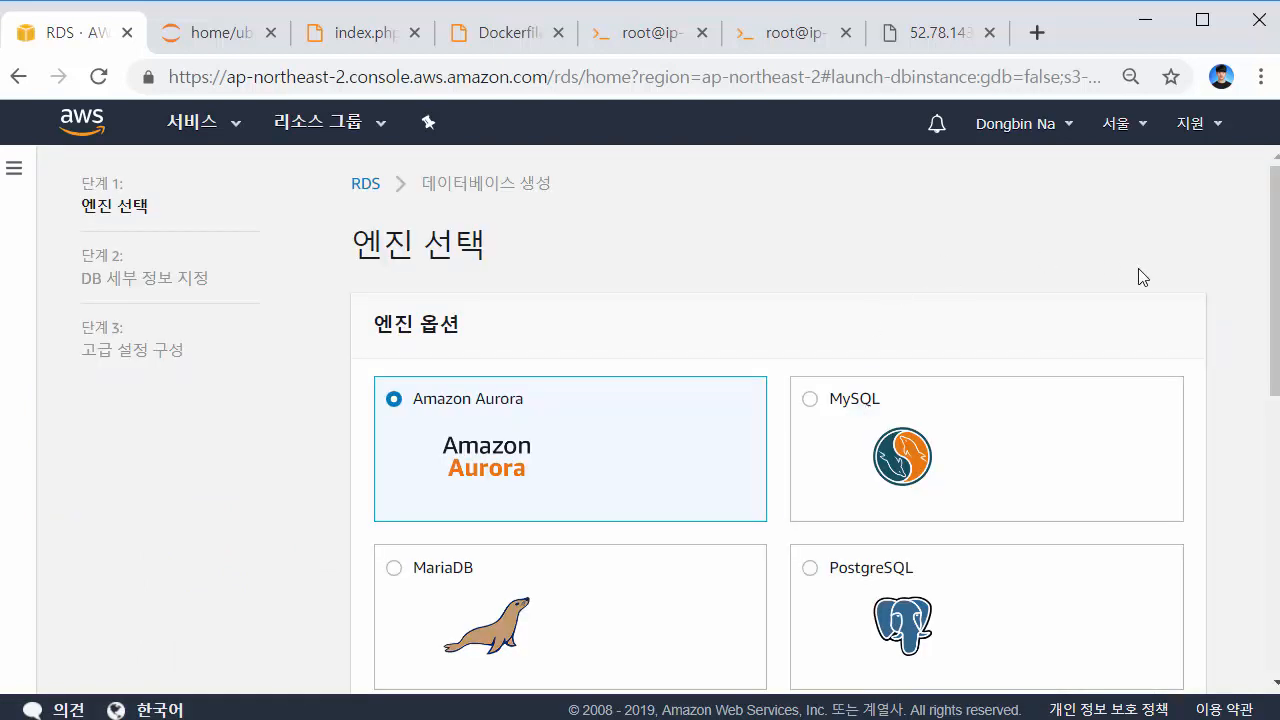
pyautogui.click(972, 438)
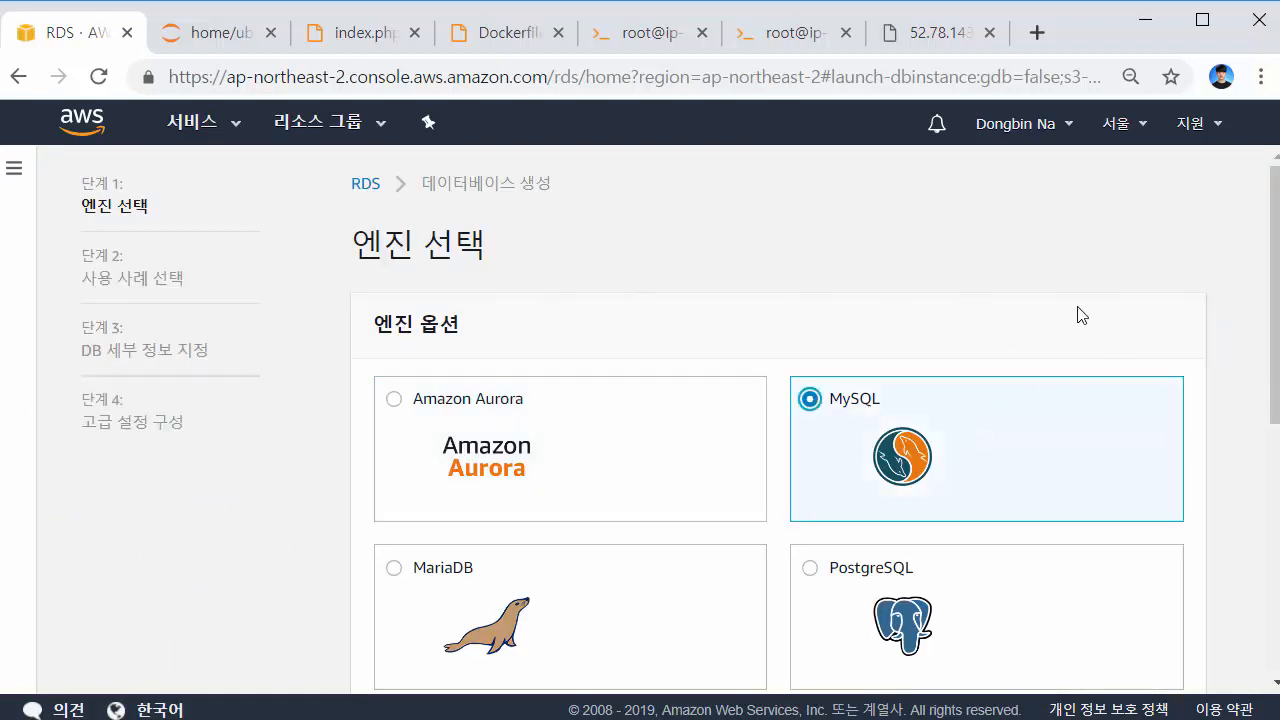
pyautogui.scroll(-3, 1204, 315)
pyautogui.scroll(3, 1230, 316)
pyautogui.click(362, 185)
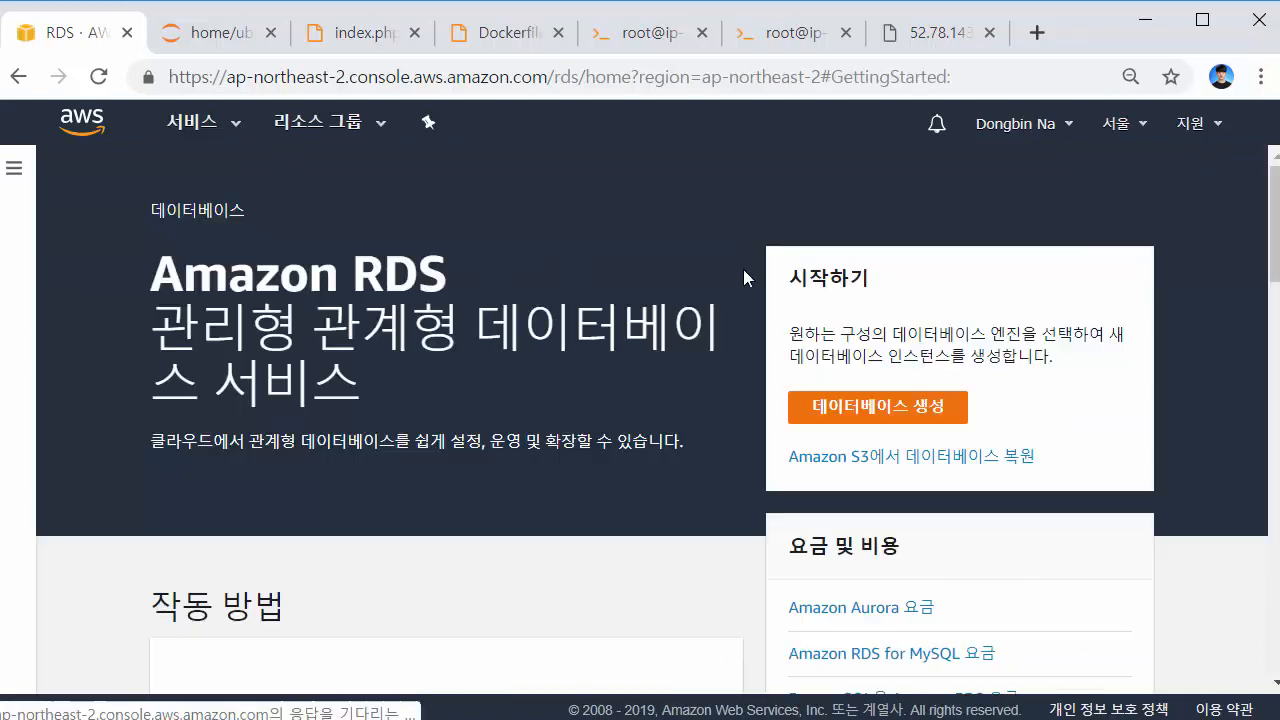
# Go to Parameter groups, sort them by name descending, and start a new parameter group
pyautogui.scroll(-3, 760, 290)
pyautogui.scroll(-3, 804, 300)
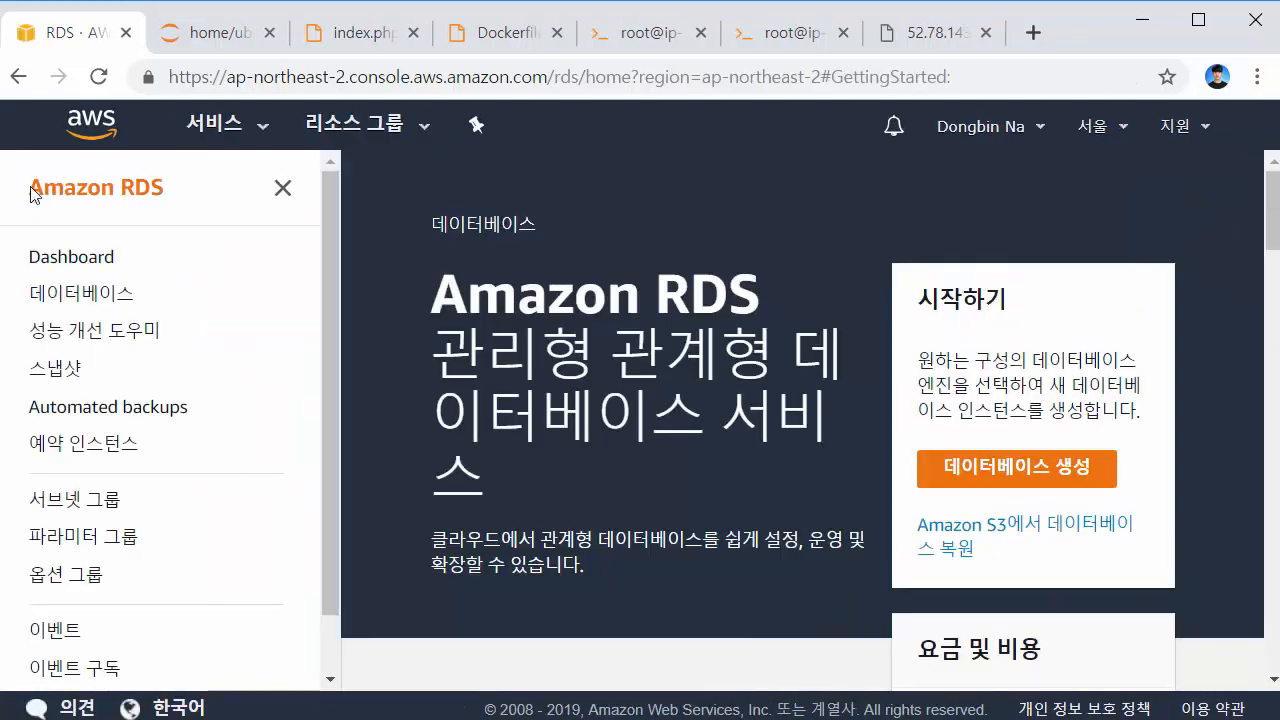
pyautogui.click(113, 533)
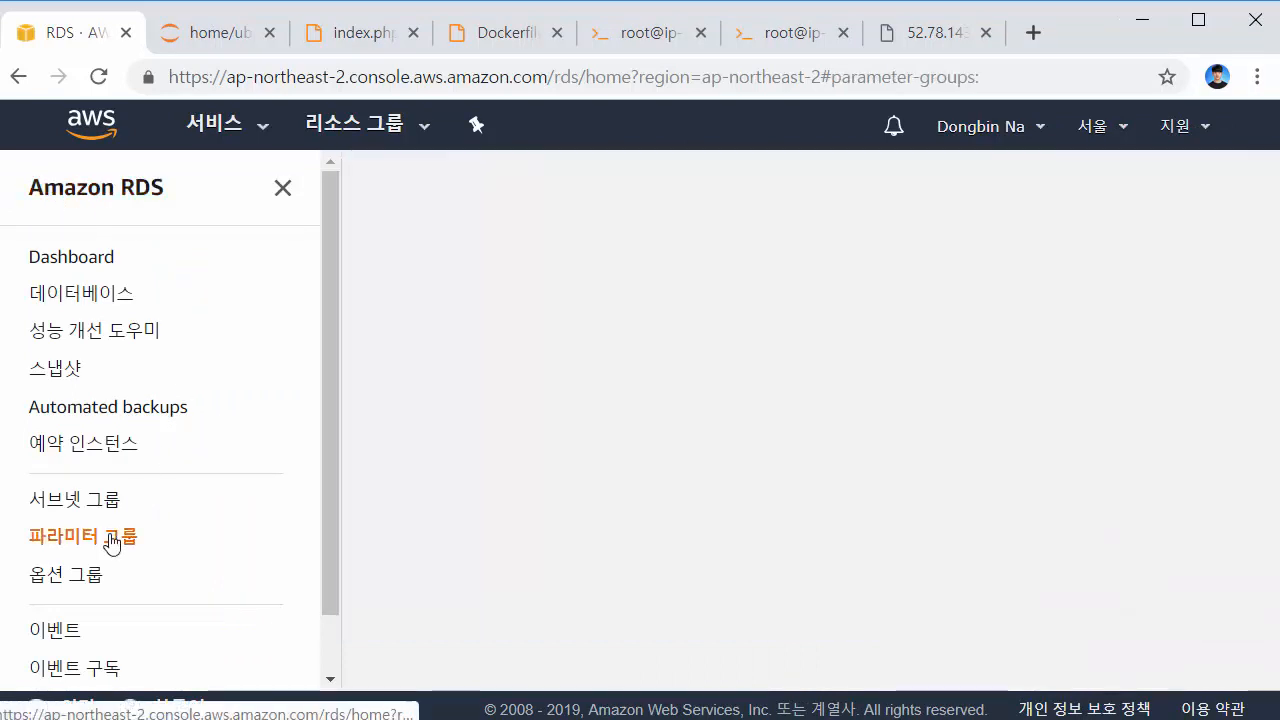
pyautogui.scroll(-1, 848, 420)
pyautogui.scroll(1, 848, 418)
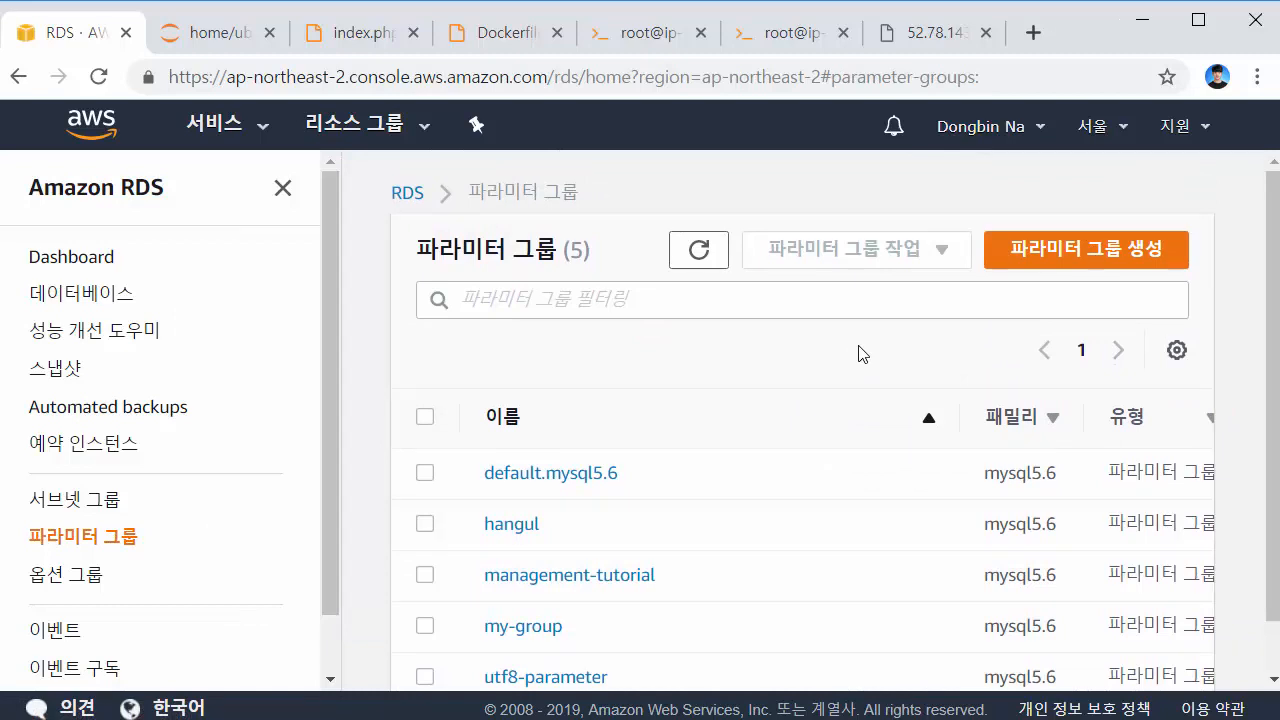
pyautogui.scroll(-1, 743, 543)
pyautogui.moveTo(834, 655); pyautogui.dragTo(560, 363)
pyautogui.click(560, 363)
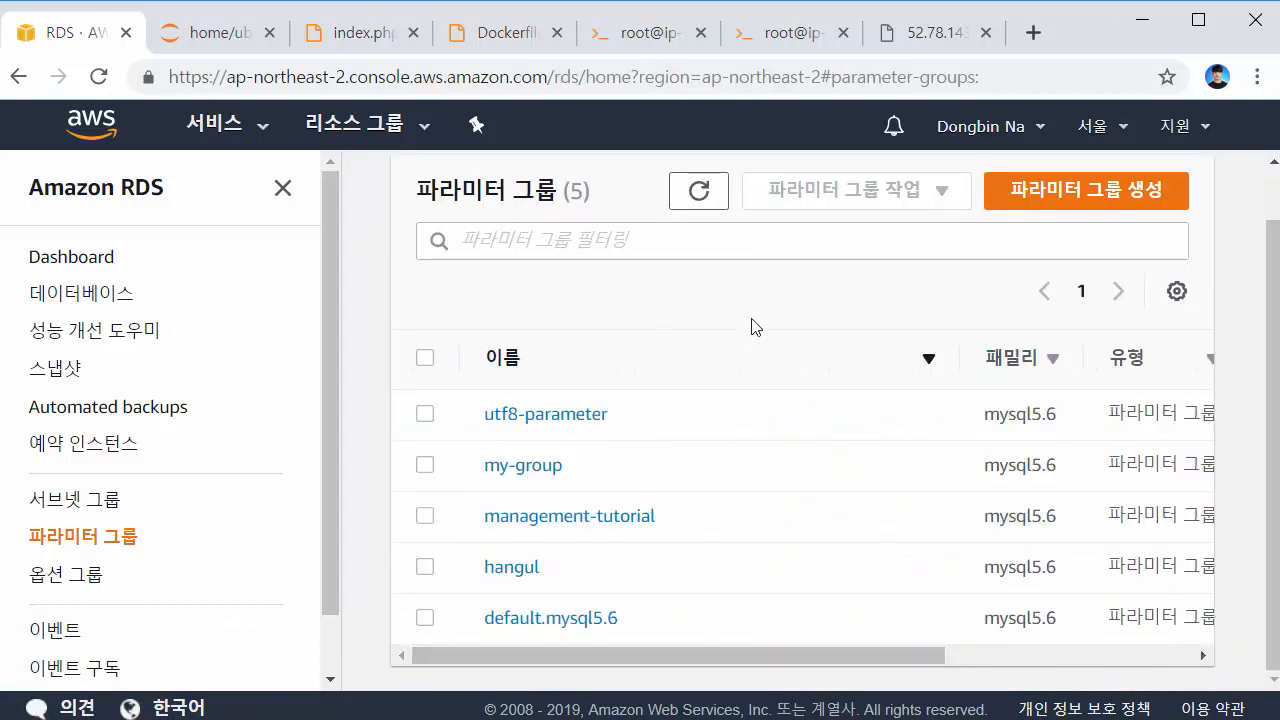
pyautogui.scroll(1, 860, 370)
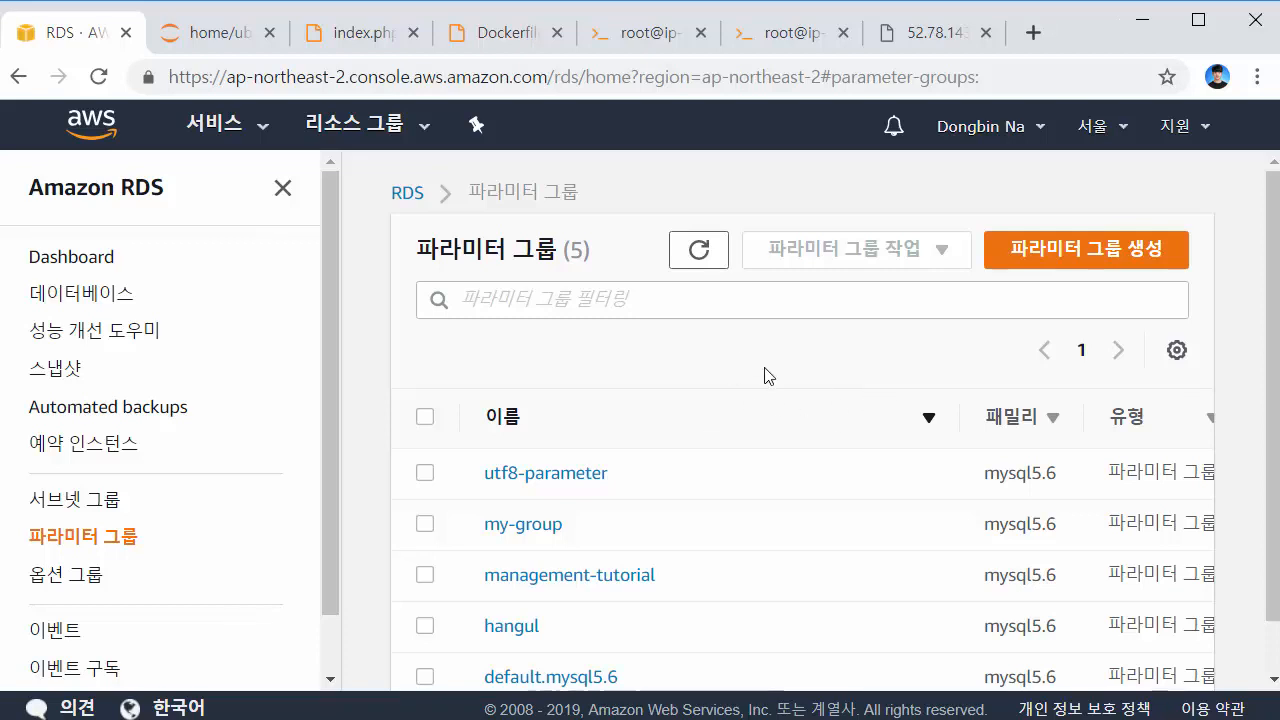
pyautogui.click(1044, 258)
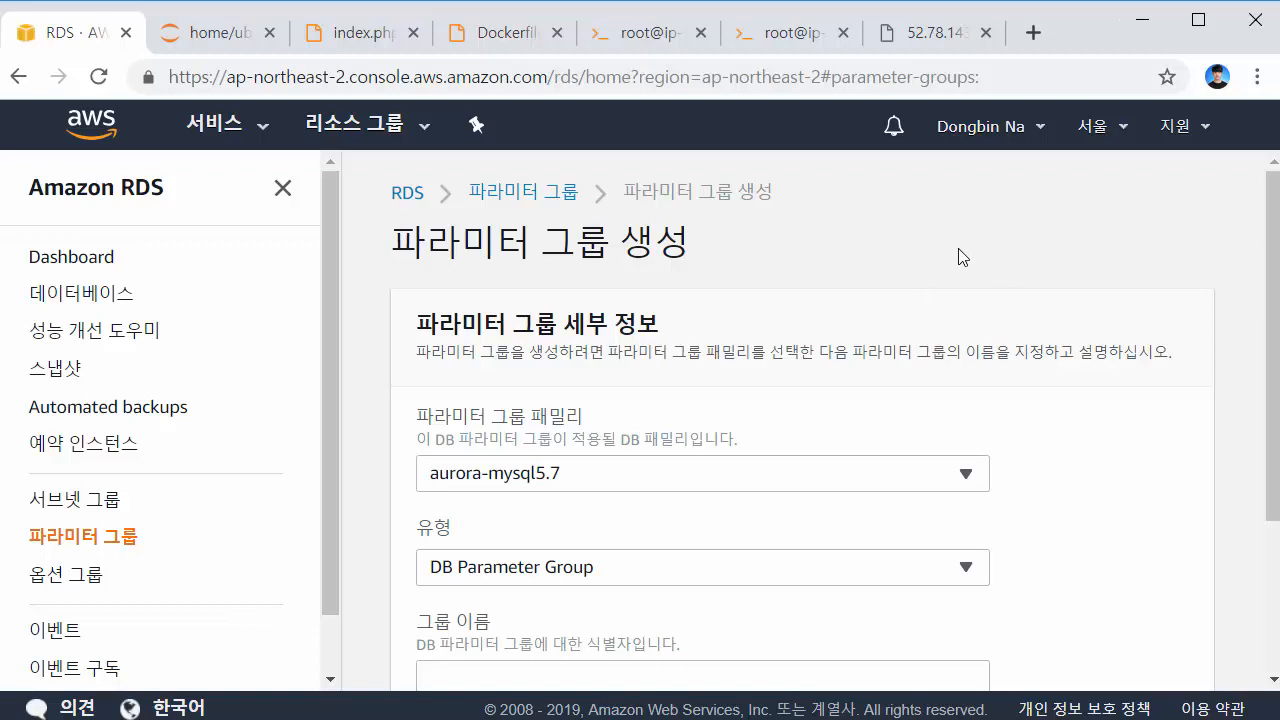
# Choose mysql5.6 as the parameter group family
pyautogui.click(728, 474)
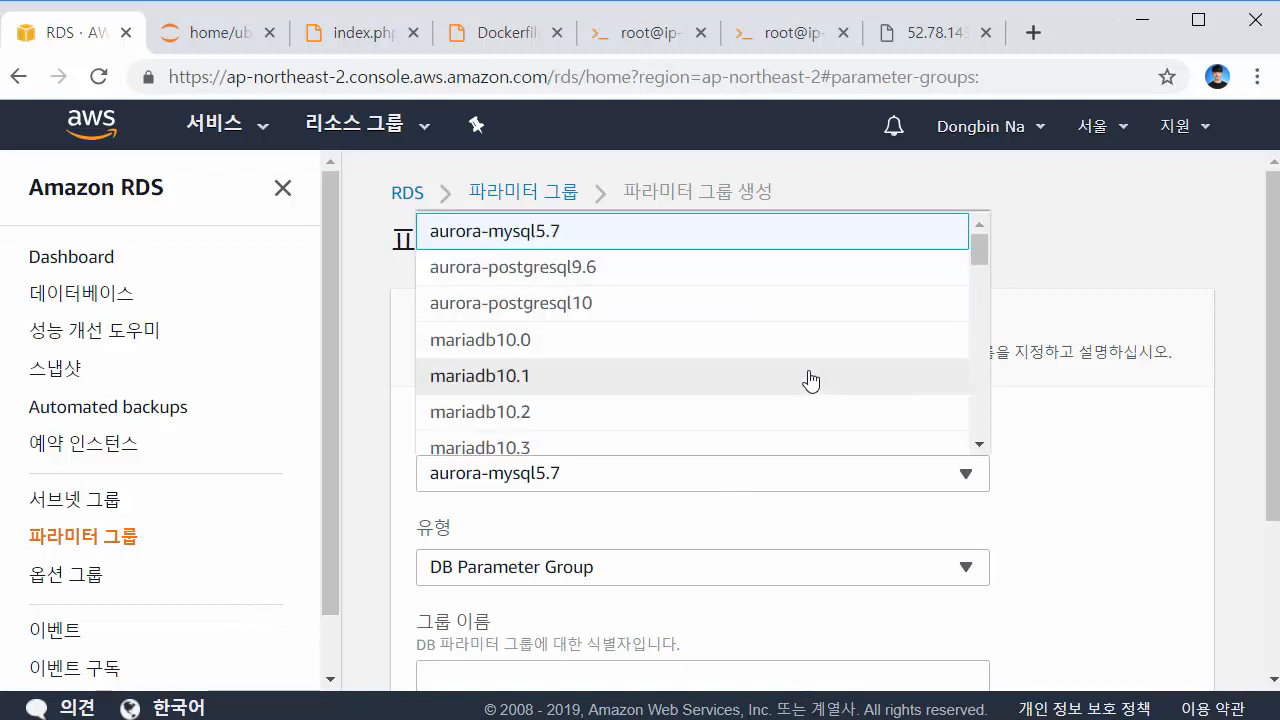
pyautogui.scroll(-1, 713, 355)
pyautogui.scroll(-2, 713, 355)
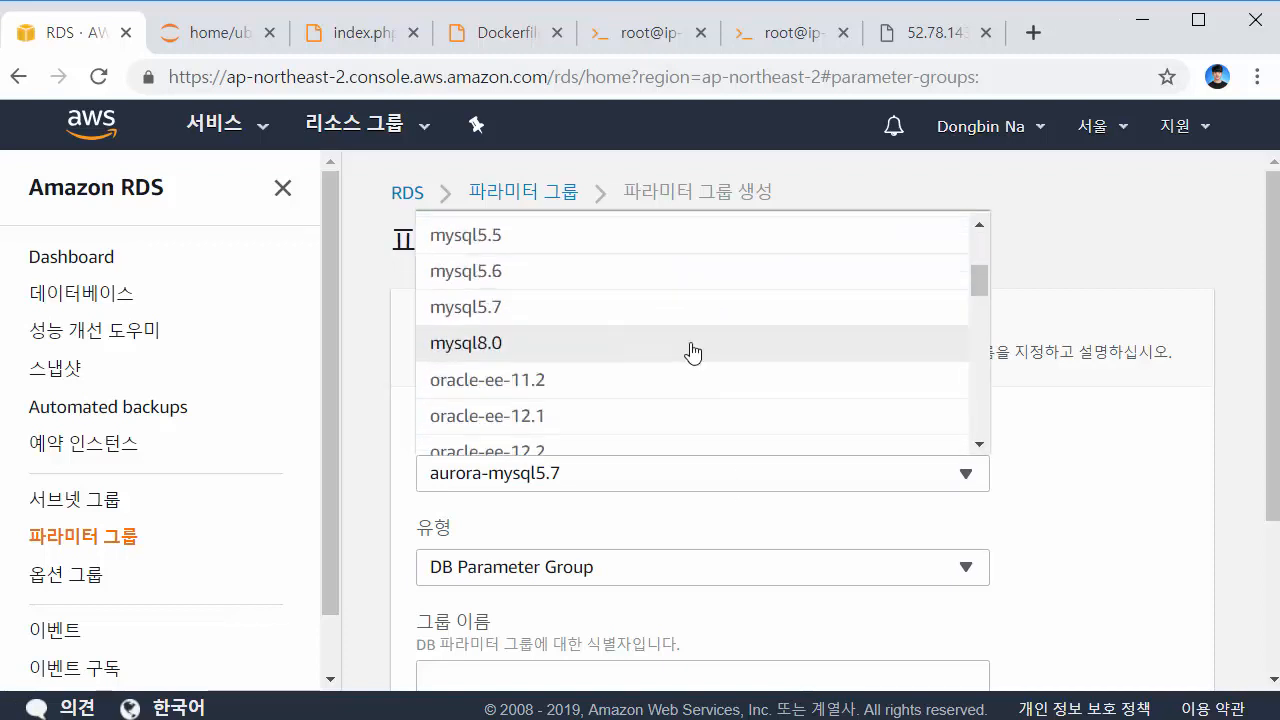
pyautogui.click(591, 277)
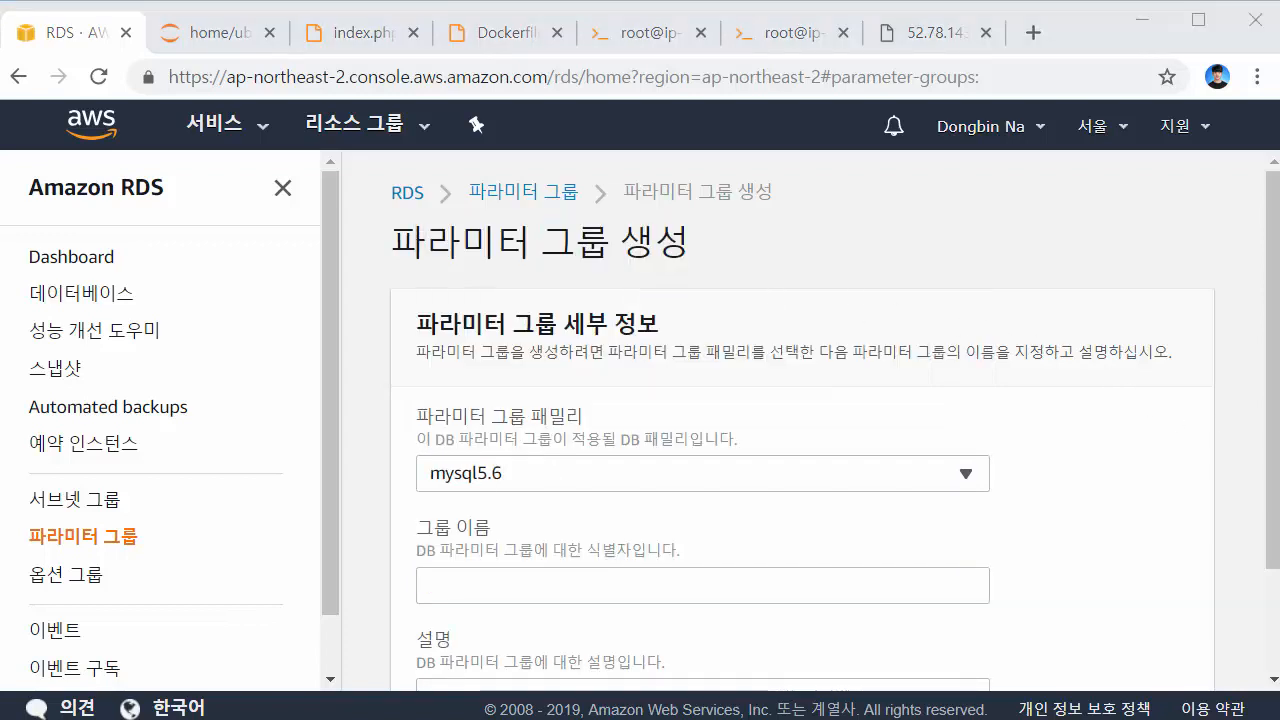
pyautogui.scroll(-2, 797, 523)
# Name the group docker-mysql-test, reuse that name as its description, and create it
pyautogui.click(796, 477)
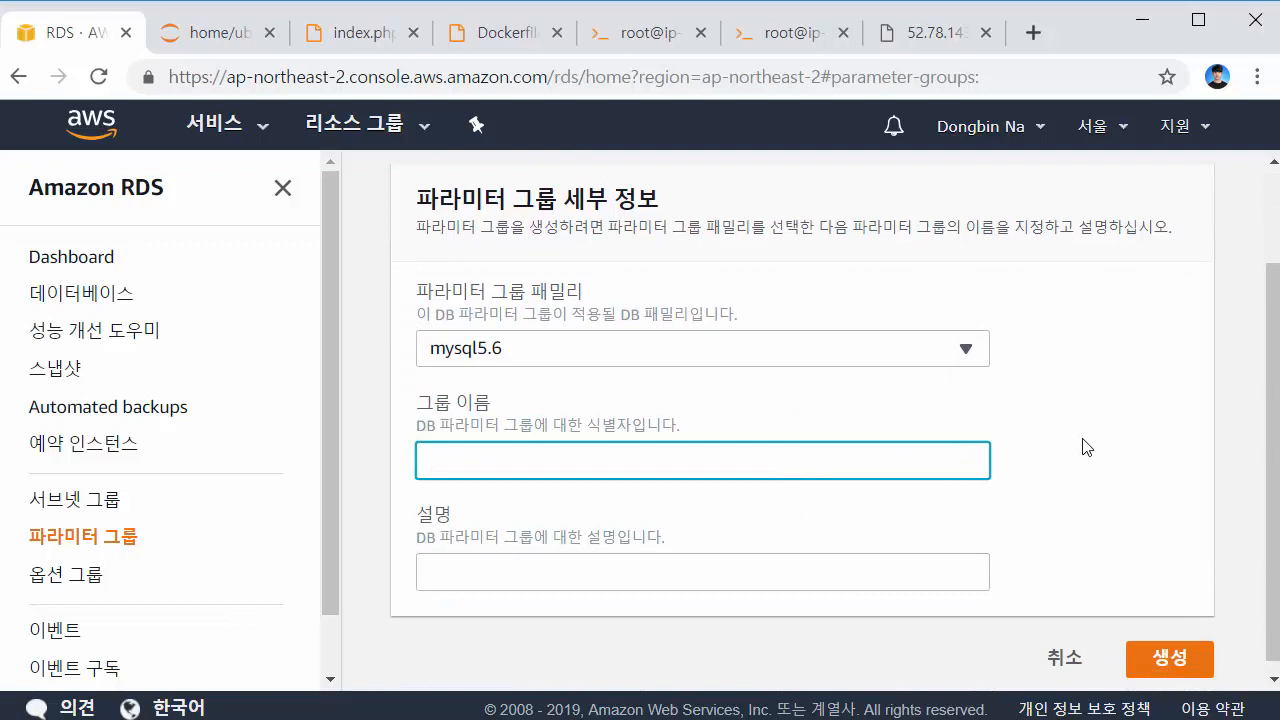
pyautogui.write('docker-mys')
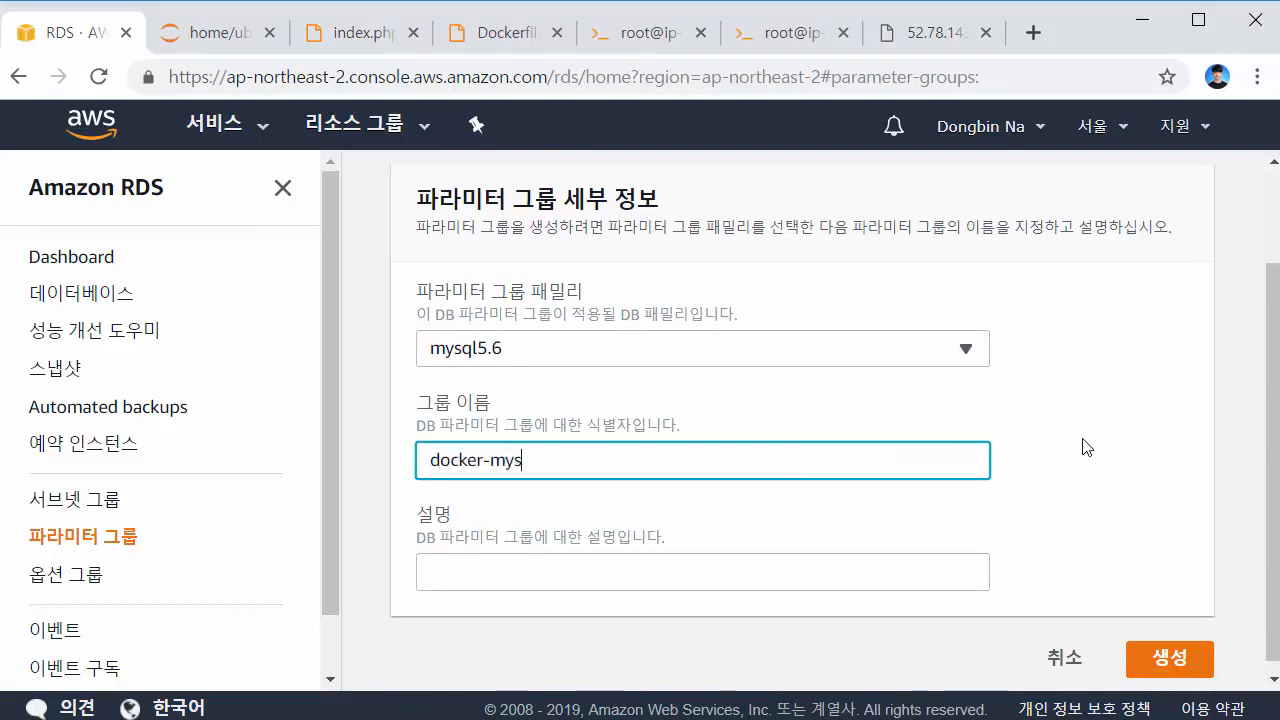
pyautogui.write('ql-test')
pyautogui.click(1087, 447)
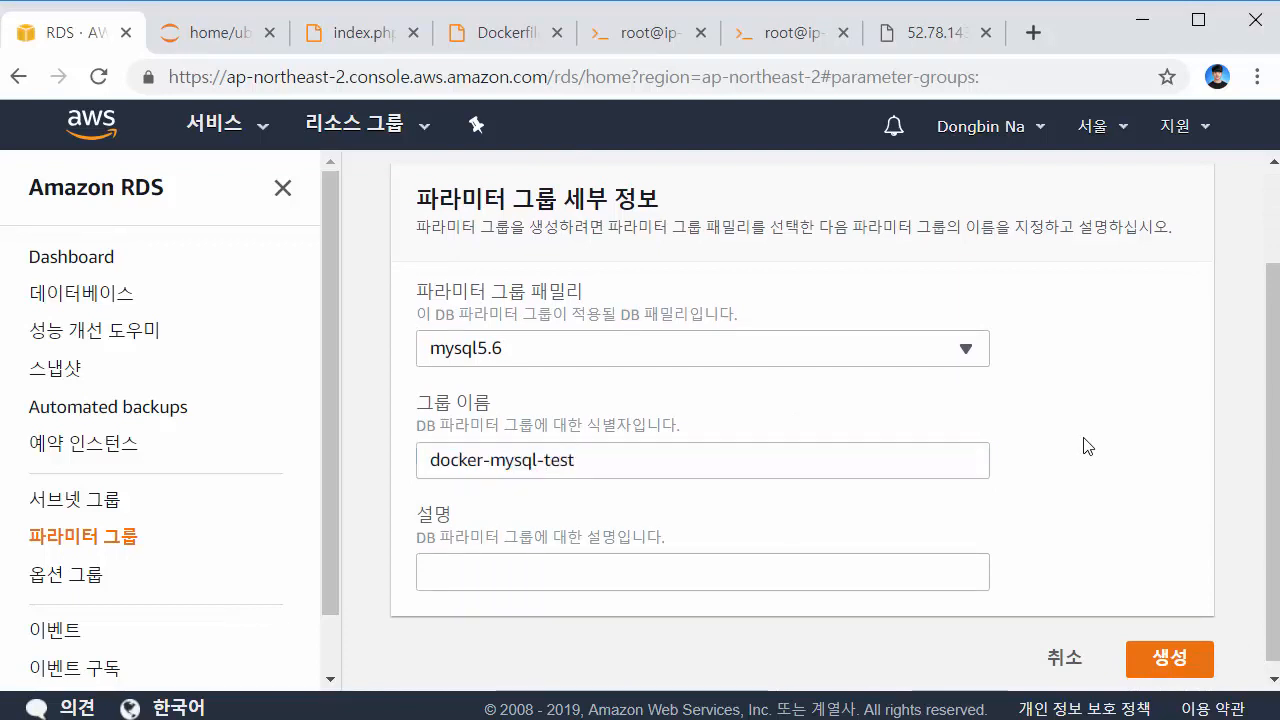
pyautogui.click(823, 451)
pyautogui.hotkey('ctrl', 'a')
pyautogui.hotkey('ctrl', 'c')
pyautogui.click(514, 569)
pyautogui.hotkey('ctrl', 'v')
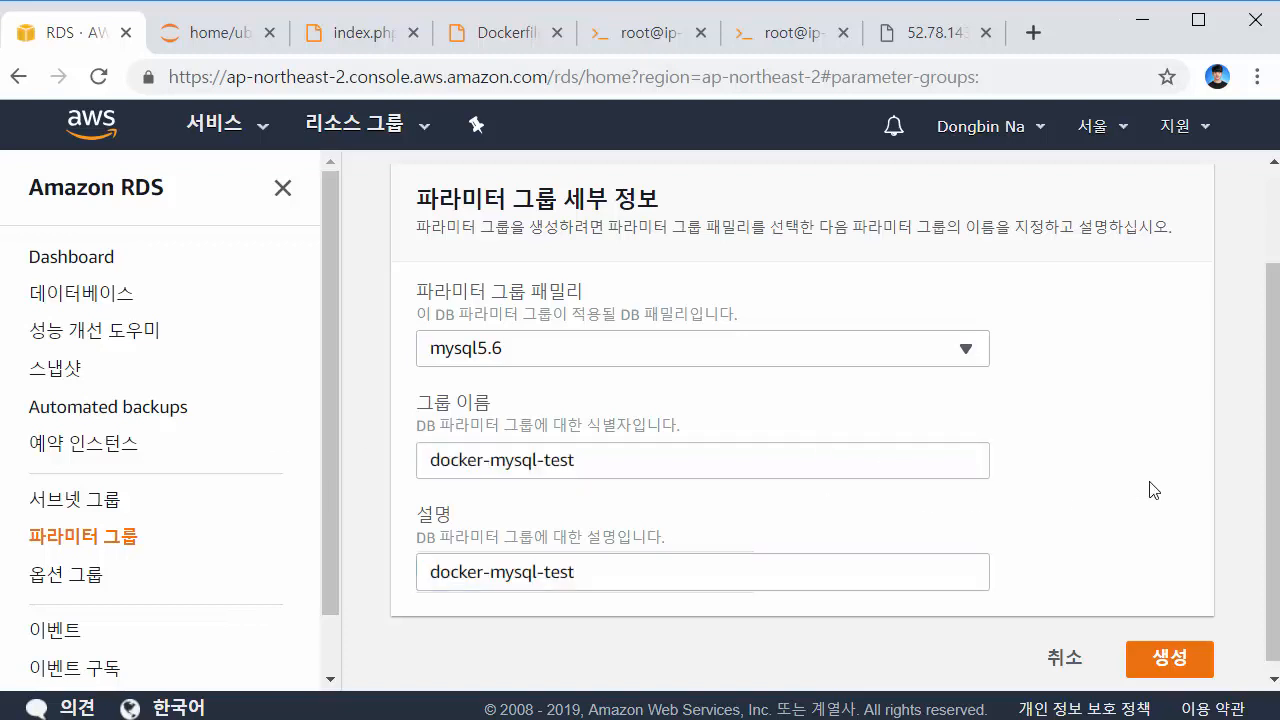
pyautogui.click(1169, 658)
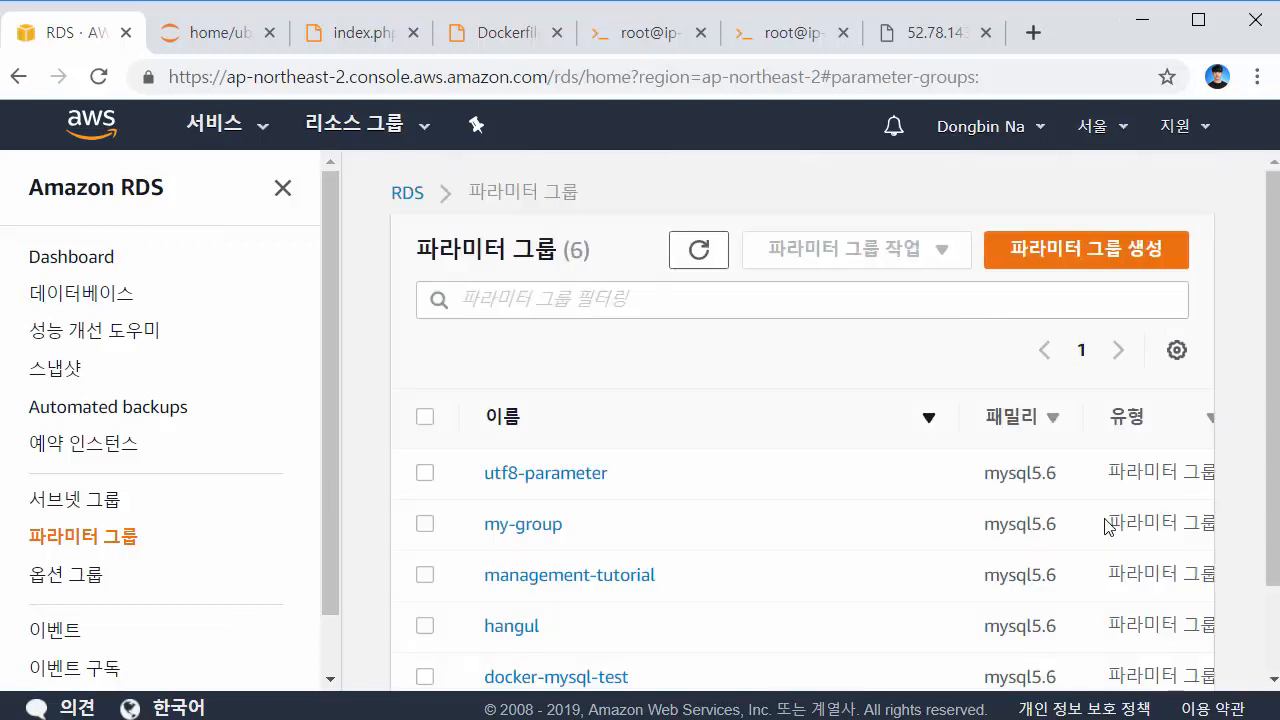
# Select docker-mysql-test and choose Edit from the Parameter group actions
pyautogui.scroll(-2, 909, 517)
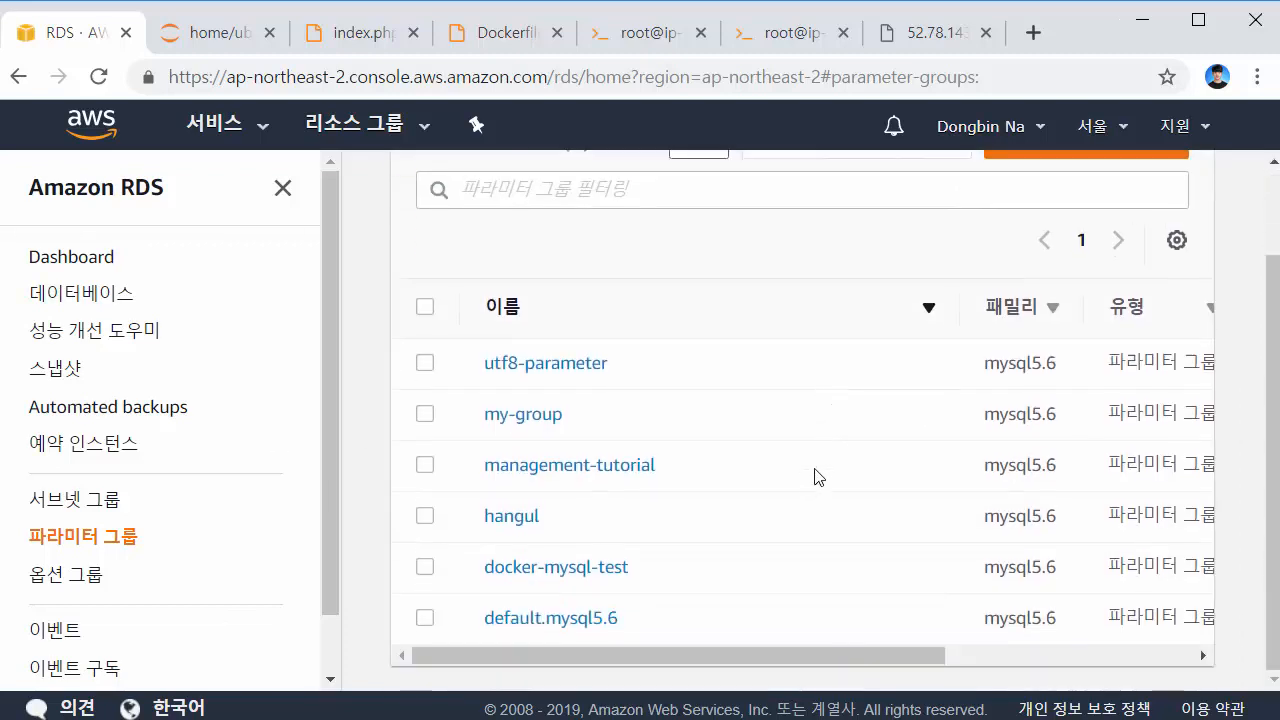
pyautogui.click(427, 572)
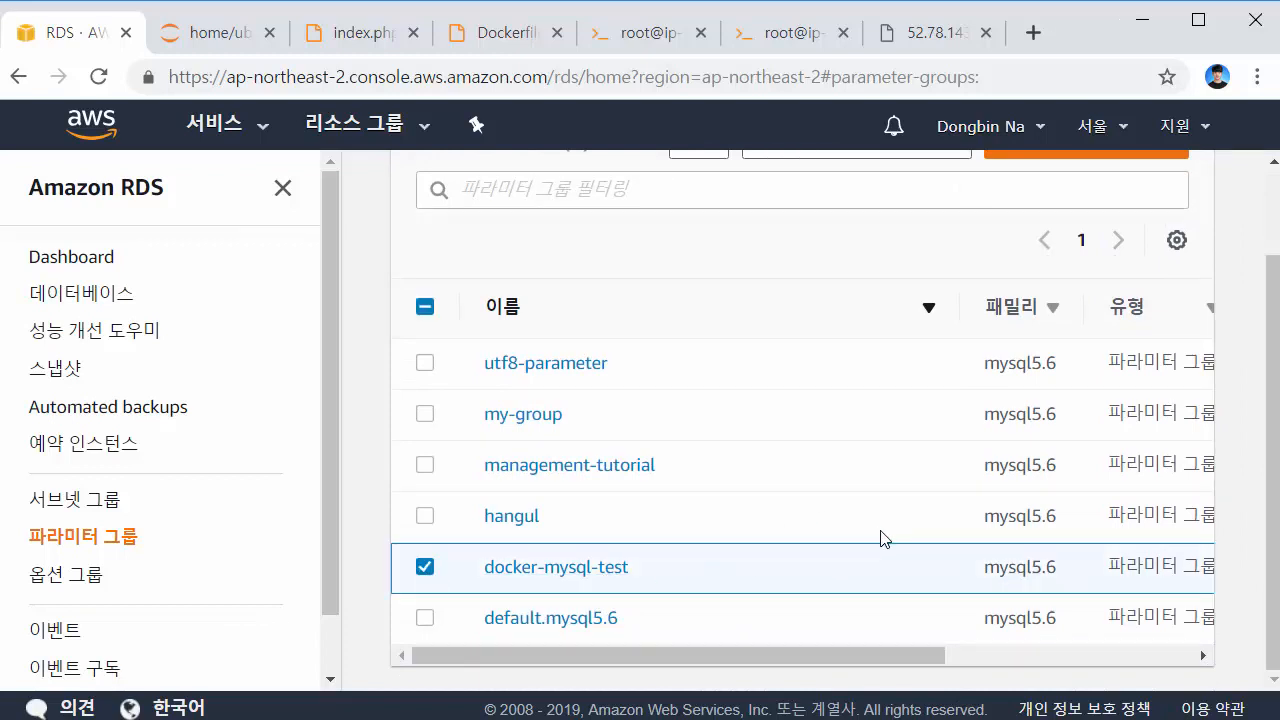
pyautogui.scroll(2, 884, 538)
pyautogui.click(915, 256)
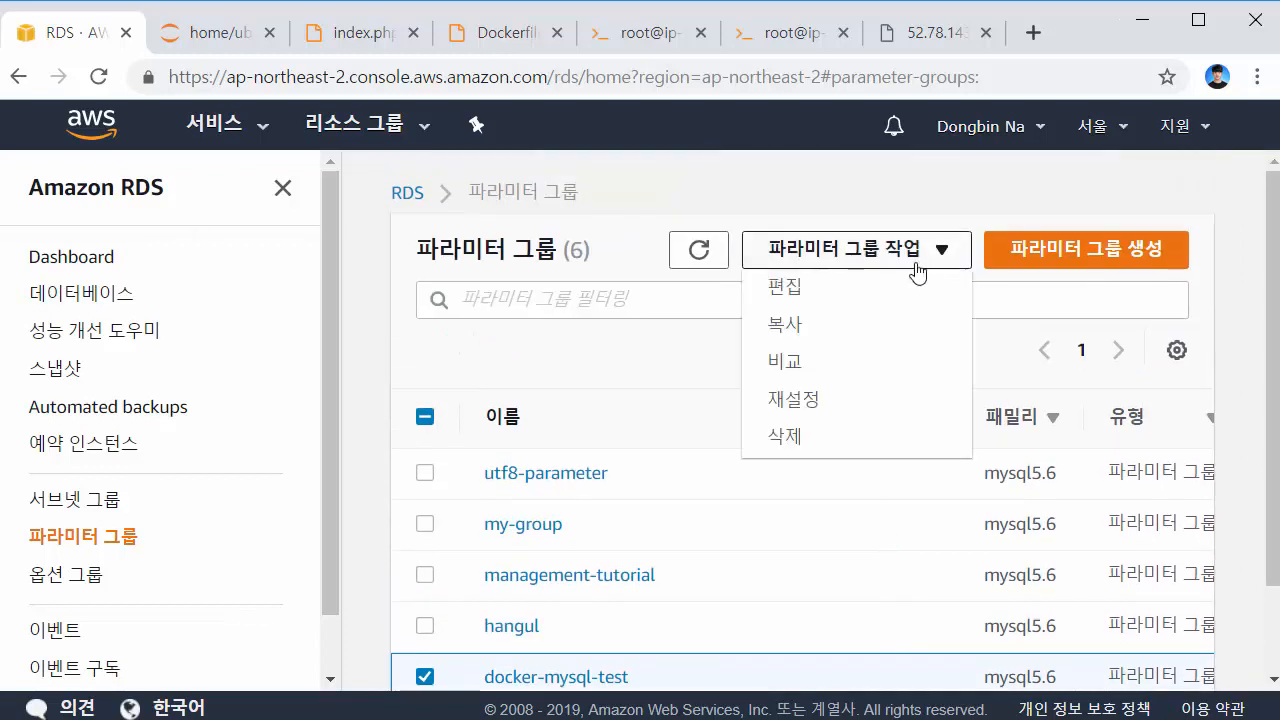
pyautogui.click(826, 292)
pyautogui.scroll(-1, 903, 366)
pyautogui.click(851, 240)
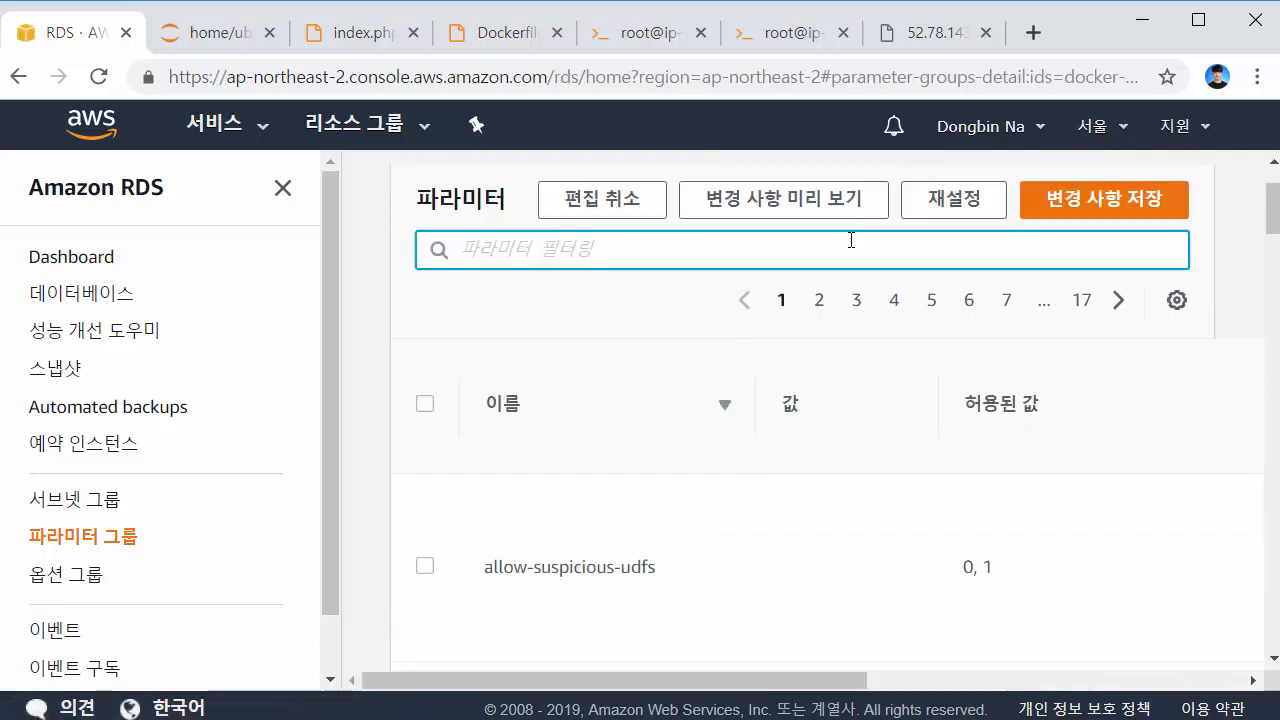
# Filter parameters by 'char' and set character_set_client and character_set_connection to utf8
pyautogui.write('char')
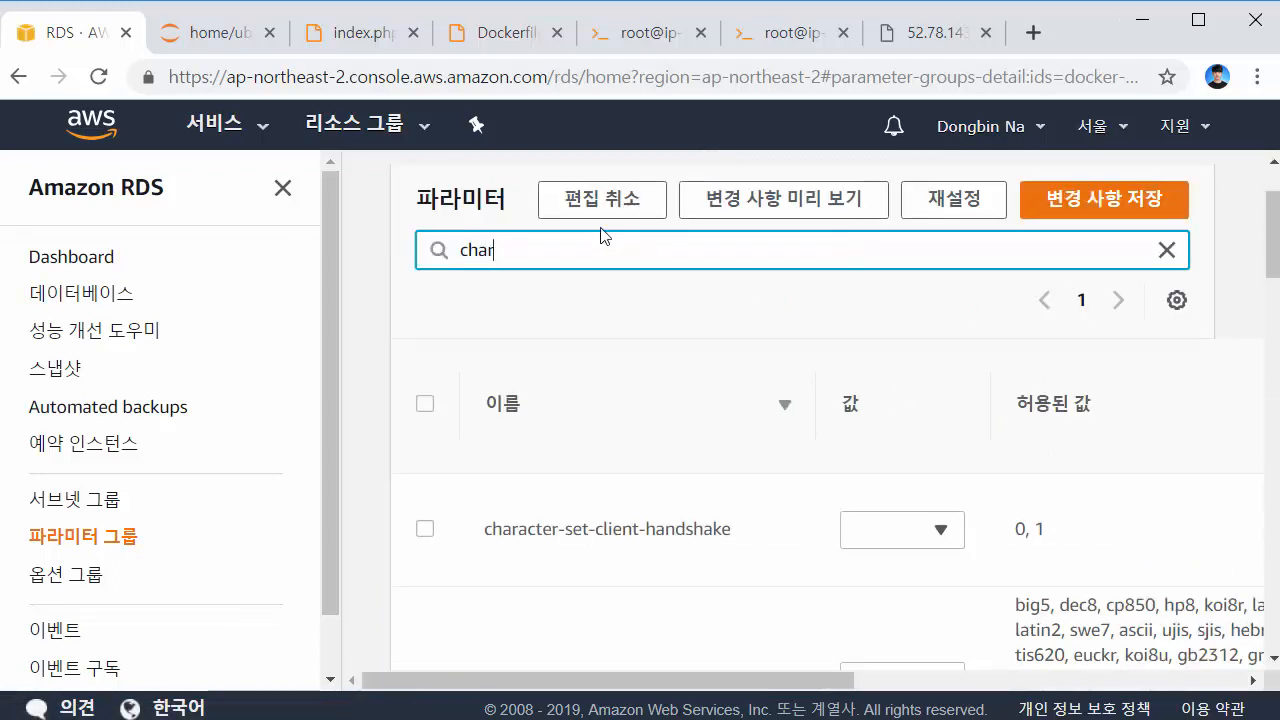
pyautogui.doubleClick(463, 251)
pyautogui.click(569, 282)
pyautogui.scroll(-3, 657, 289)
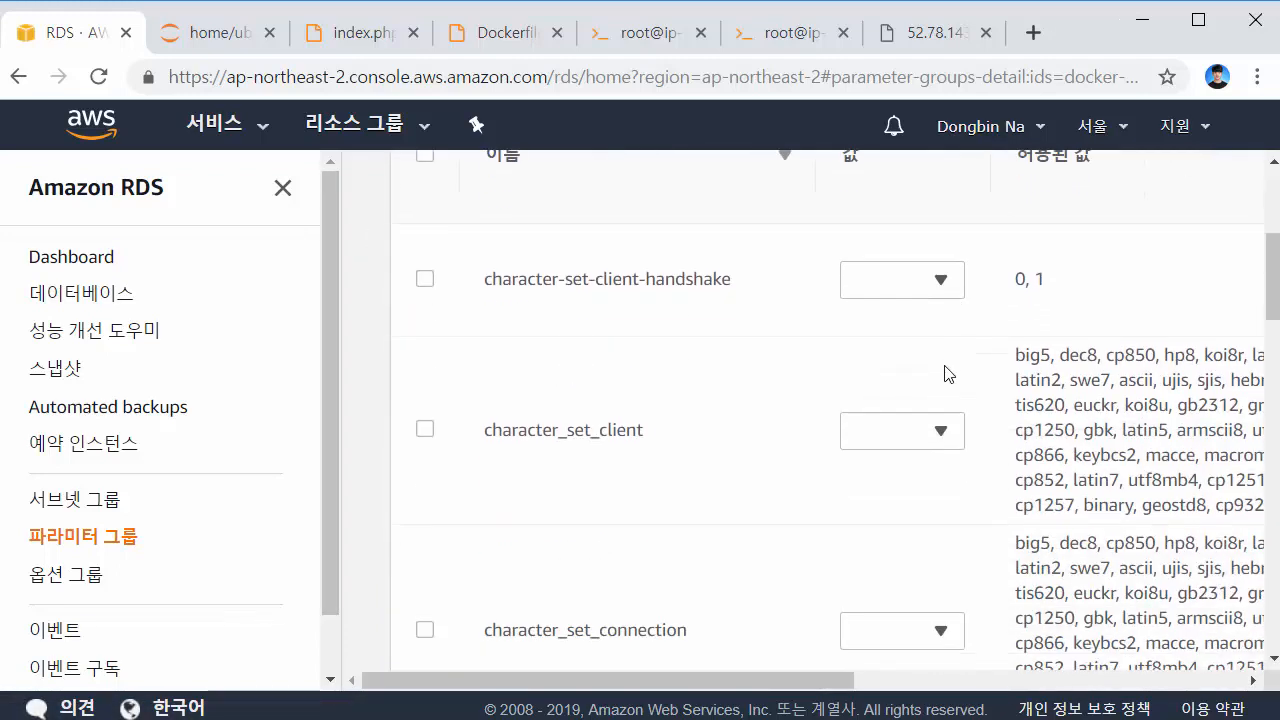
pyautogui.click(916, 442)
pyautogui.write('utf8')
pyautogui.press('Return')
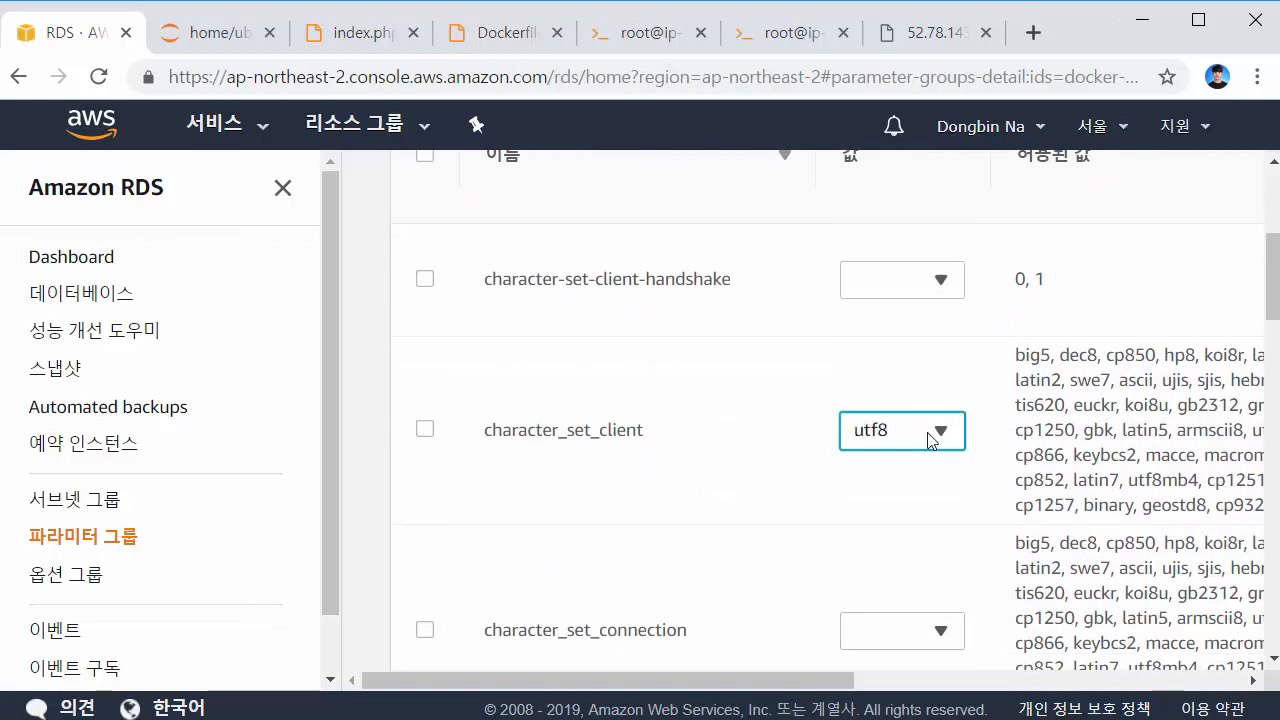
pyautogui.scroll(-1, 938, 470)
pyautogui.click(938, 502)
pyautogui.write('utf8')
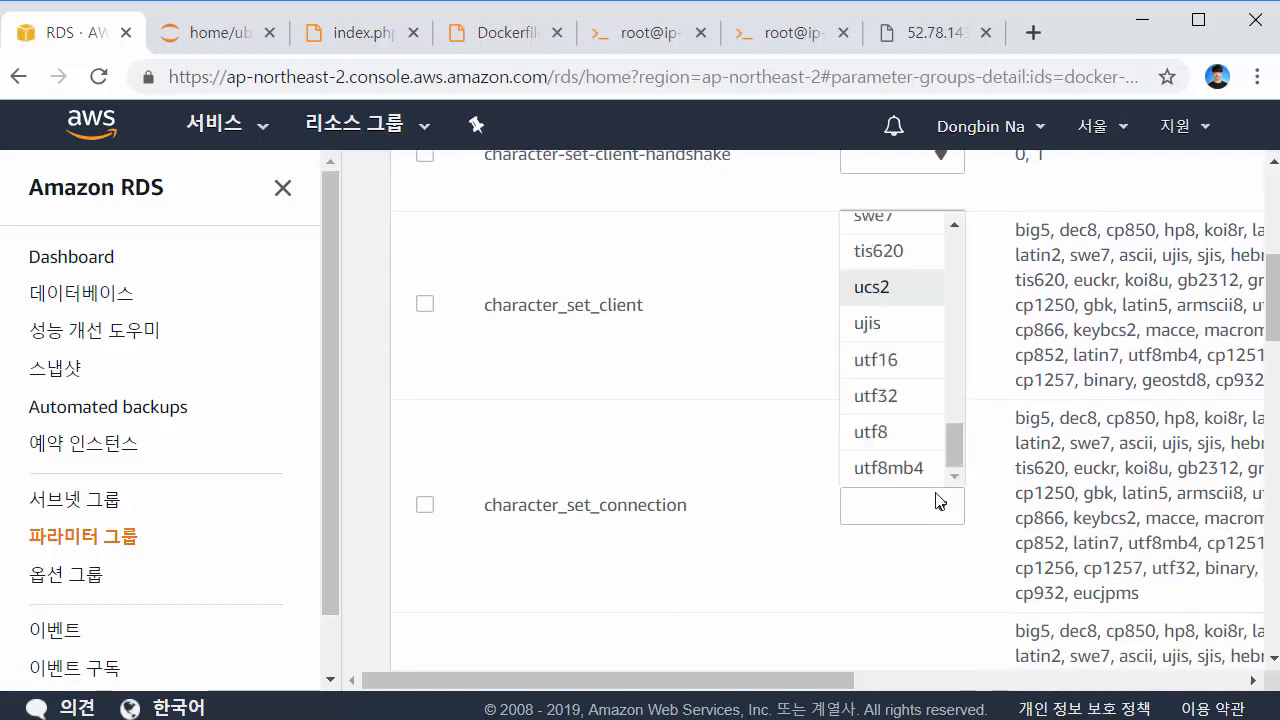
pyautogui.press('Return')
# Set character_set_database, character_set_filesystem and character_set_results to utf8
pyautogui.scroll(-1, 938, 502)
pyautogui.click(940, 470)
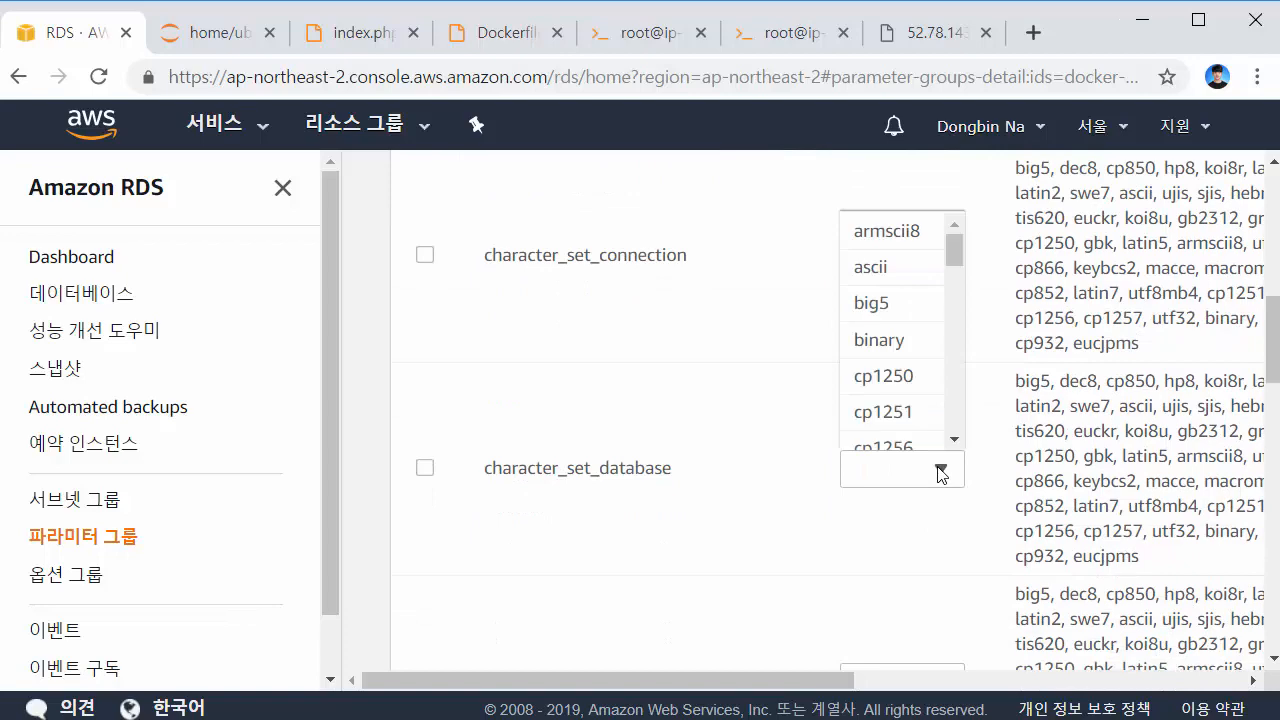
pyautogui.write('utf8')
pyautogui.press('Return')
pyautogui.scroll(-2, 938, 460)
pyautogui.click(916, 323)
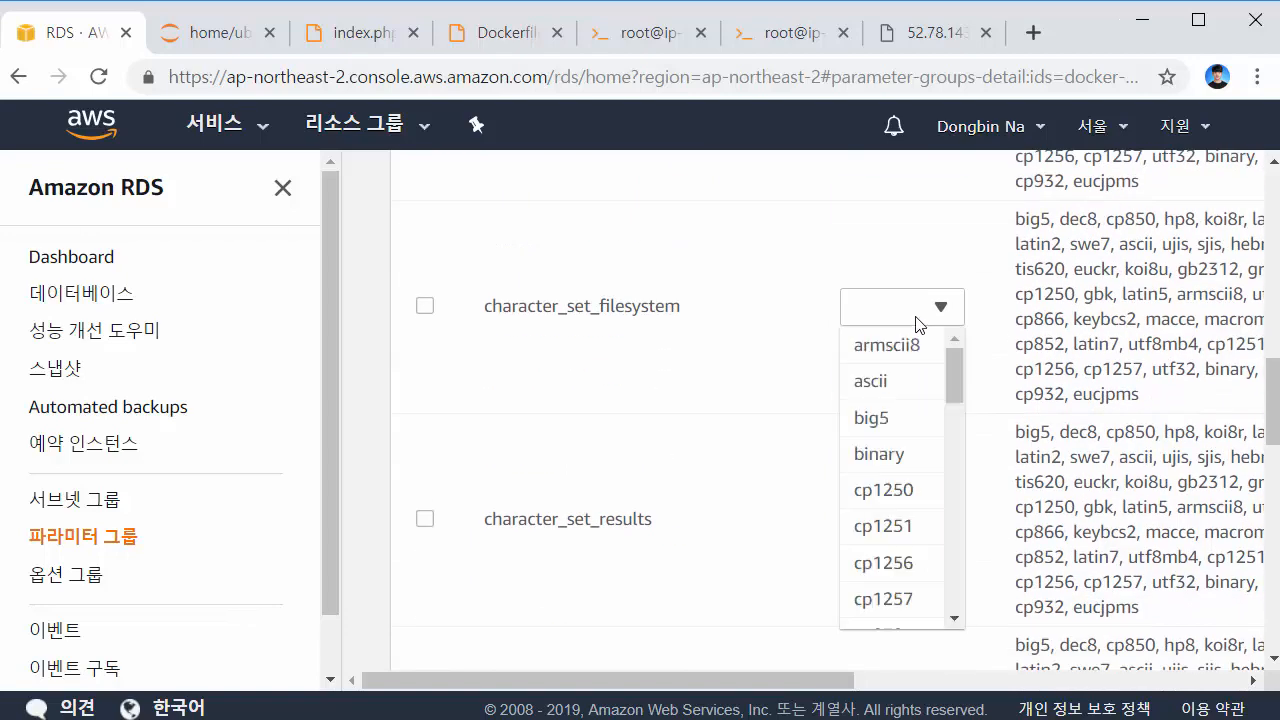
pyautogui.write('utf8')
pyautogui.press('Return')
pyautogui.click(917, 520)
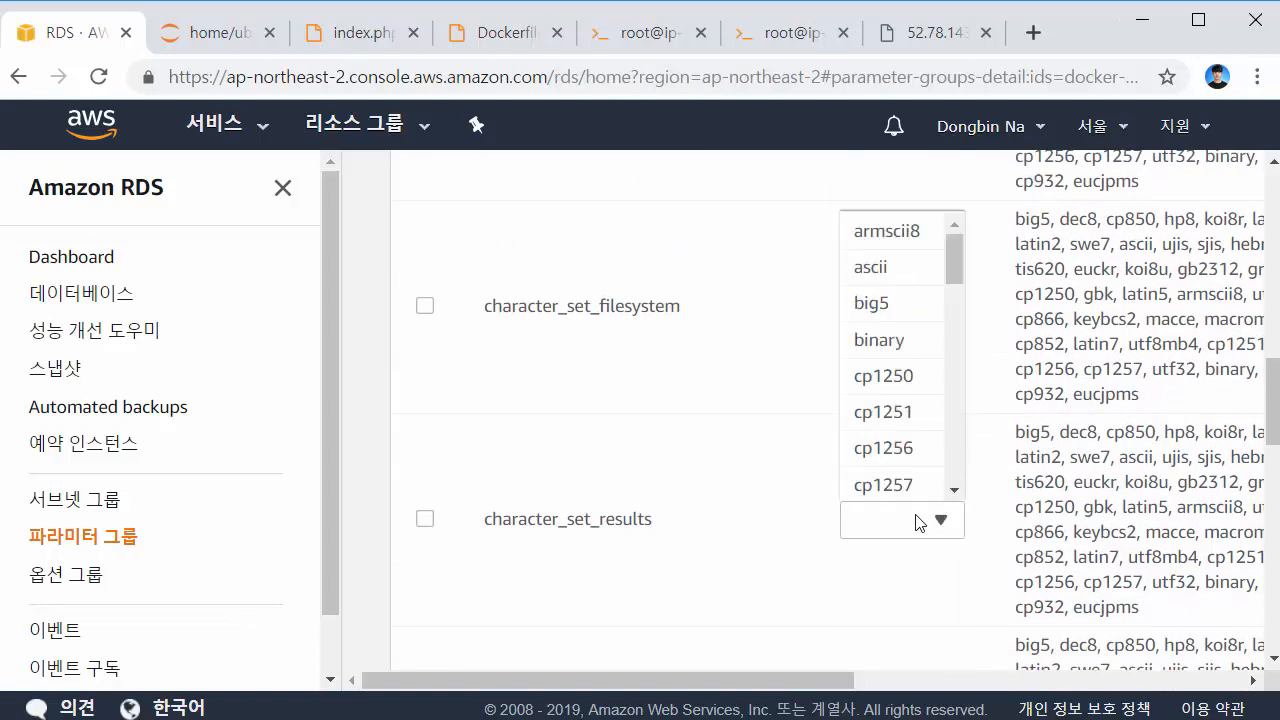
pyautogui.write('utf8')
pyautogui.press('Return')
# Set character_set_server to utf8 and save the parameter changes
pyautogui.scroll(-2, 920, 520)
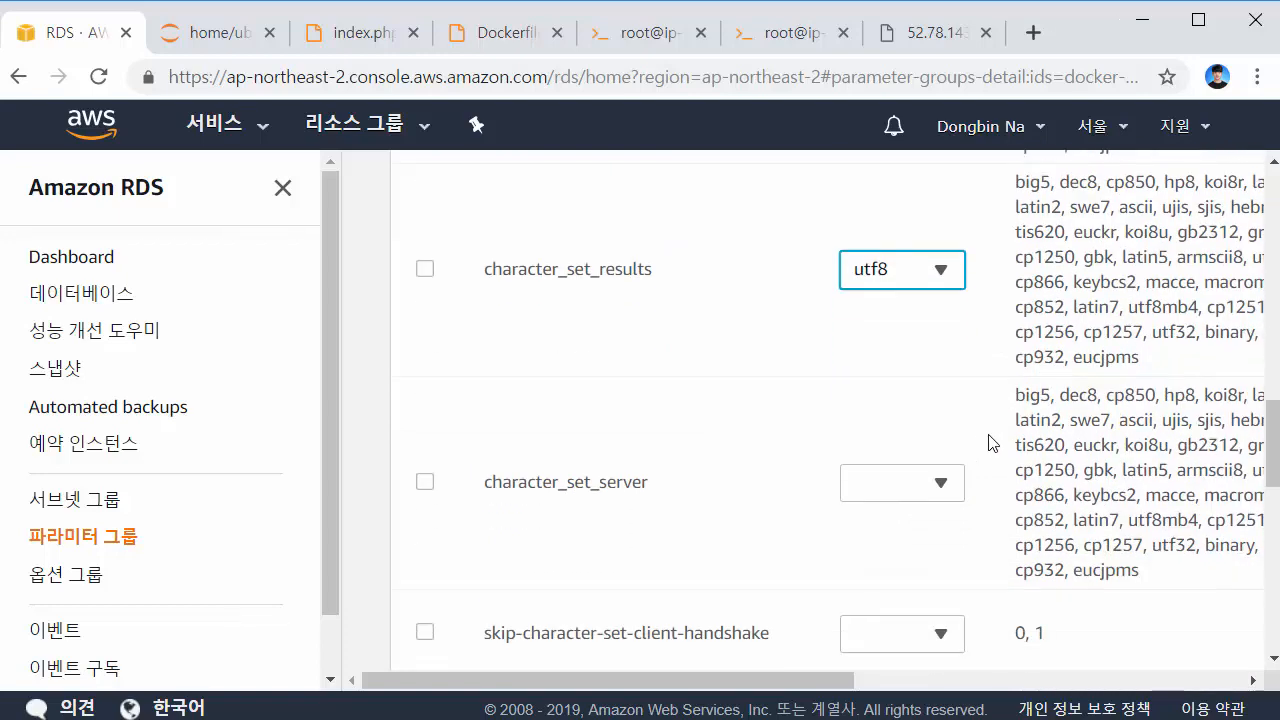
pyautogui.click(940, 480)
pyautogui.write('utf8')
pyautogui.press('Return')
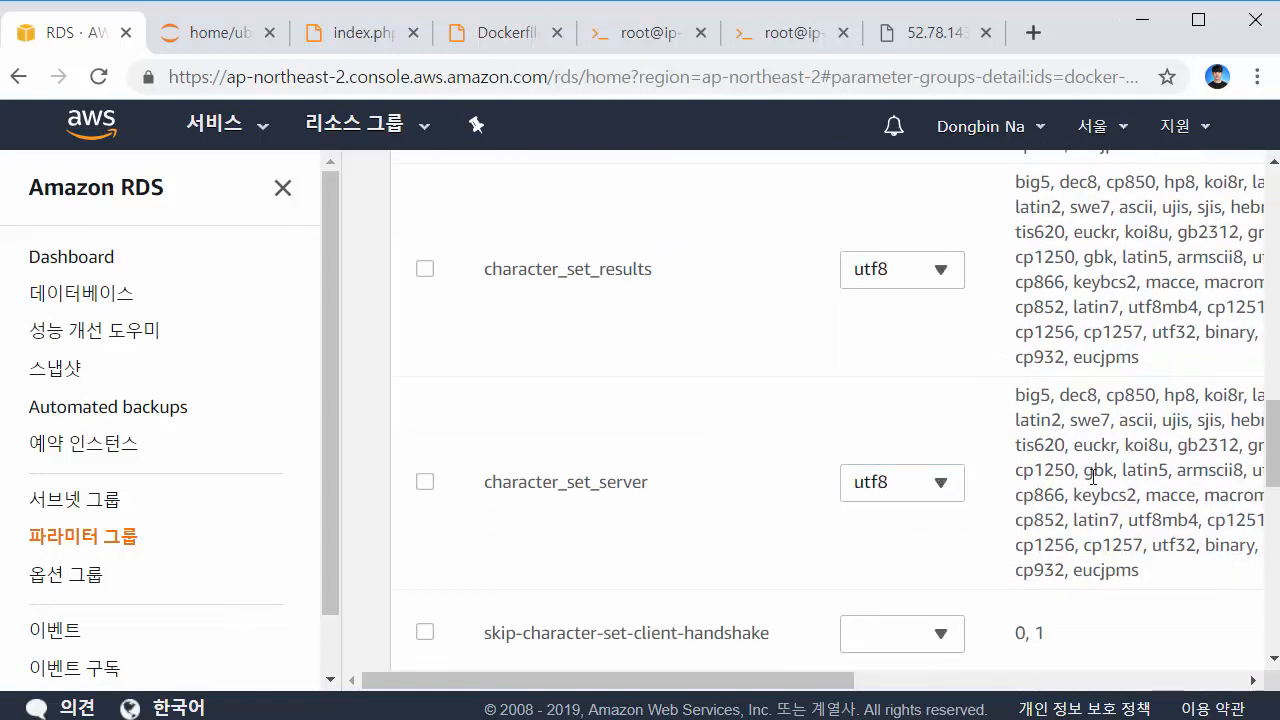
pyautogui.scroll(-5, 1100, 440)
pyautogui.scroll(10, 1105, 437)
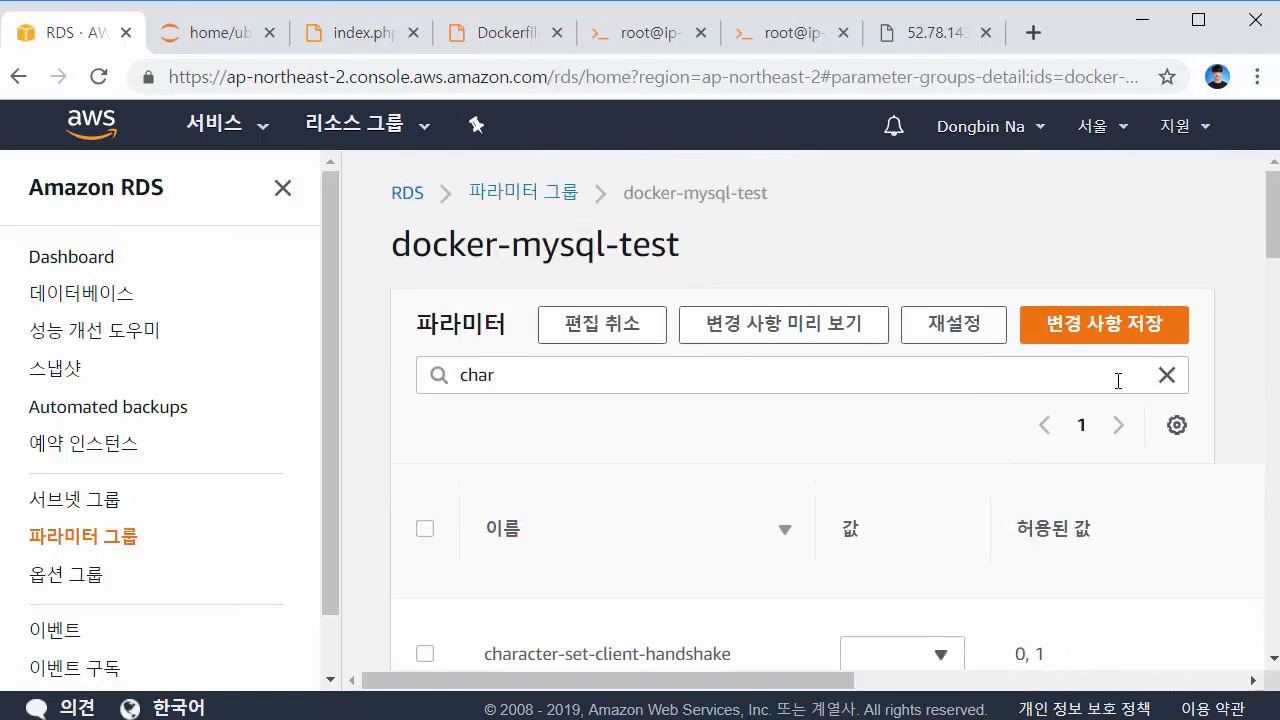
pyautogui.click(1105, 328)
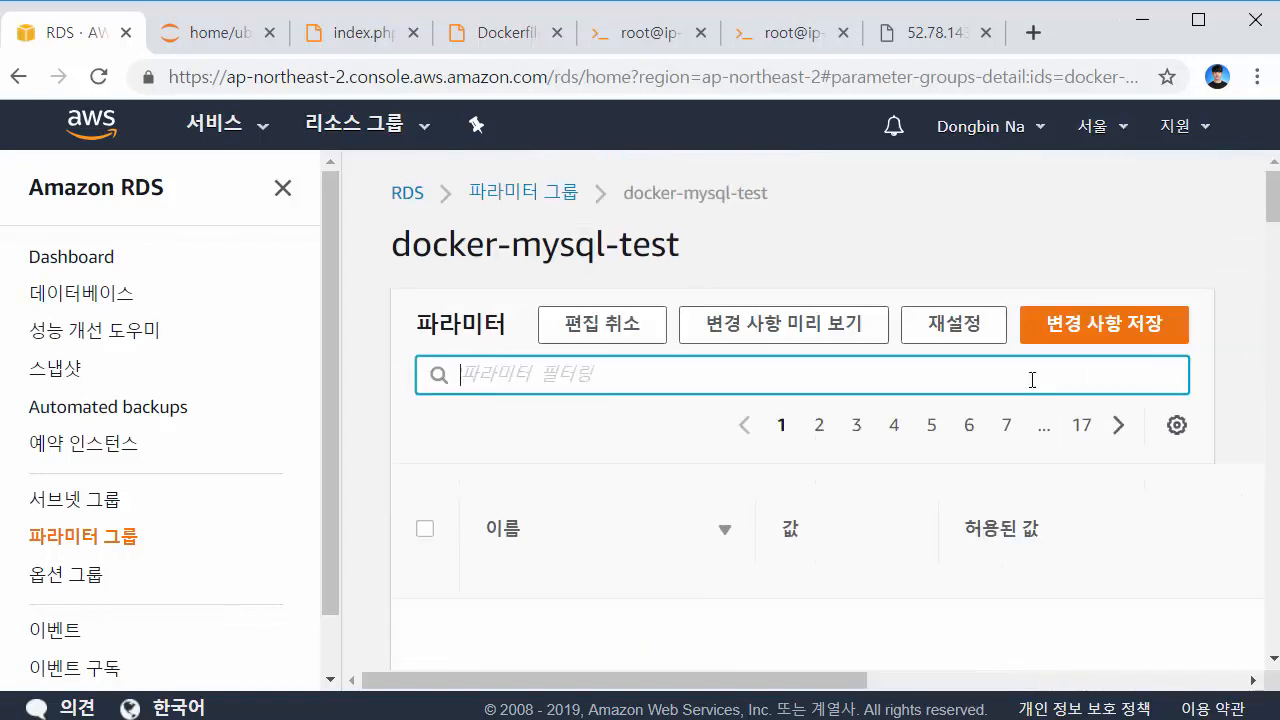
# Filter parameters by 'collation' and set collation_connection to utf8_general_ci
pyautogui.write('collation')
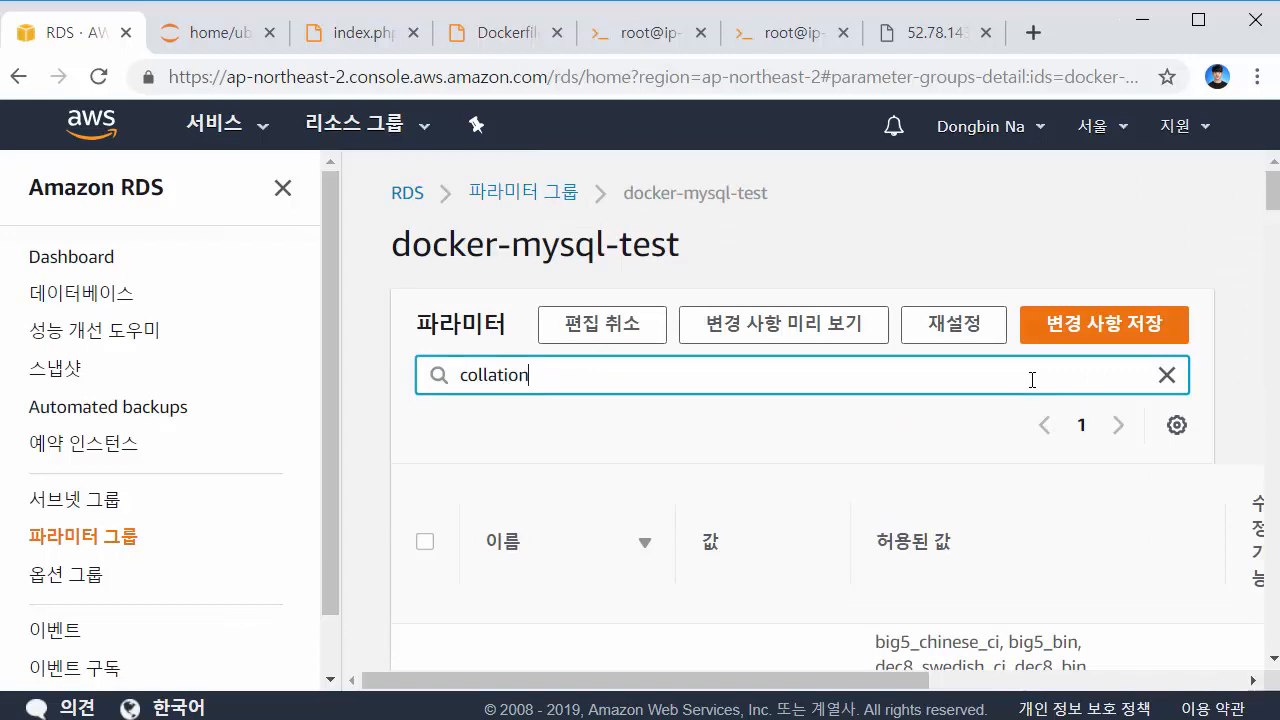
pyautogui.scroll(-15, 835, 415)
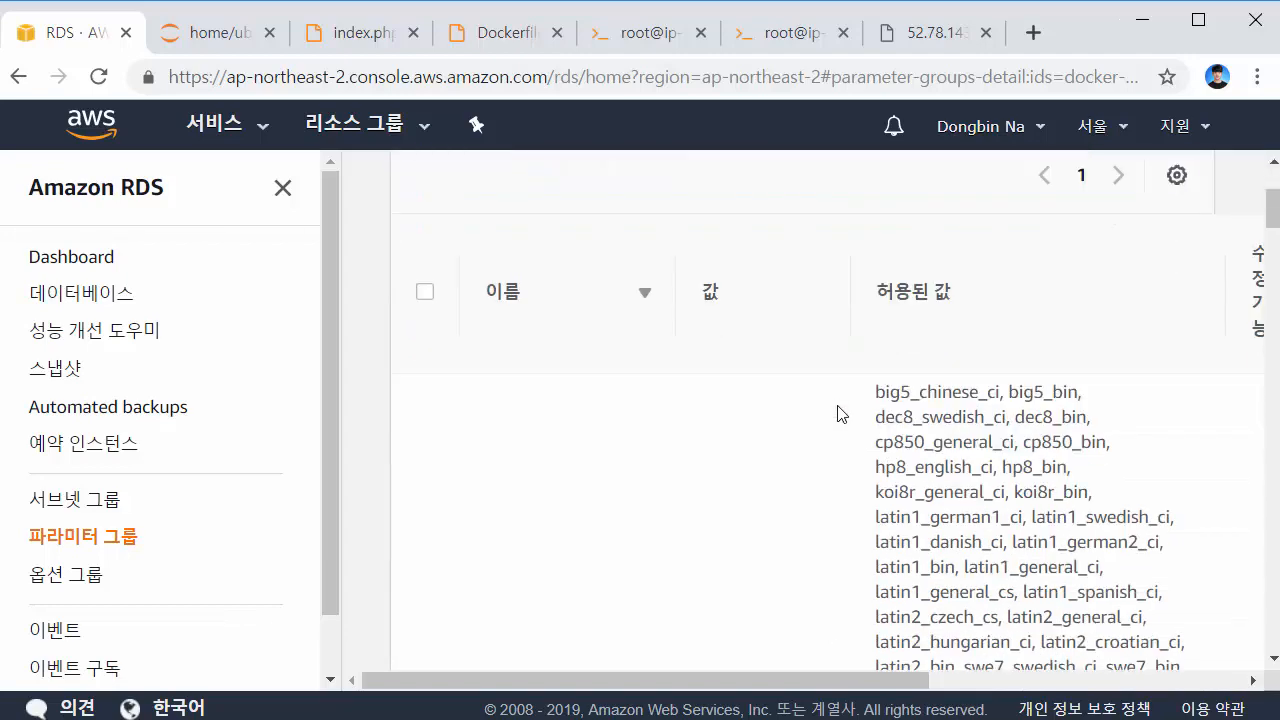
pyautogui.scroll(1, 778, 254)
pyautogui.click(802, 308)
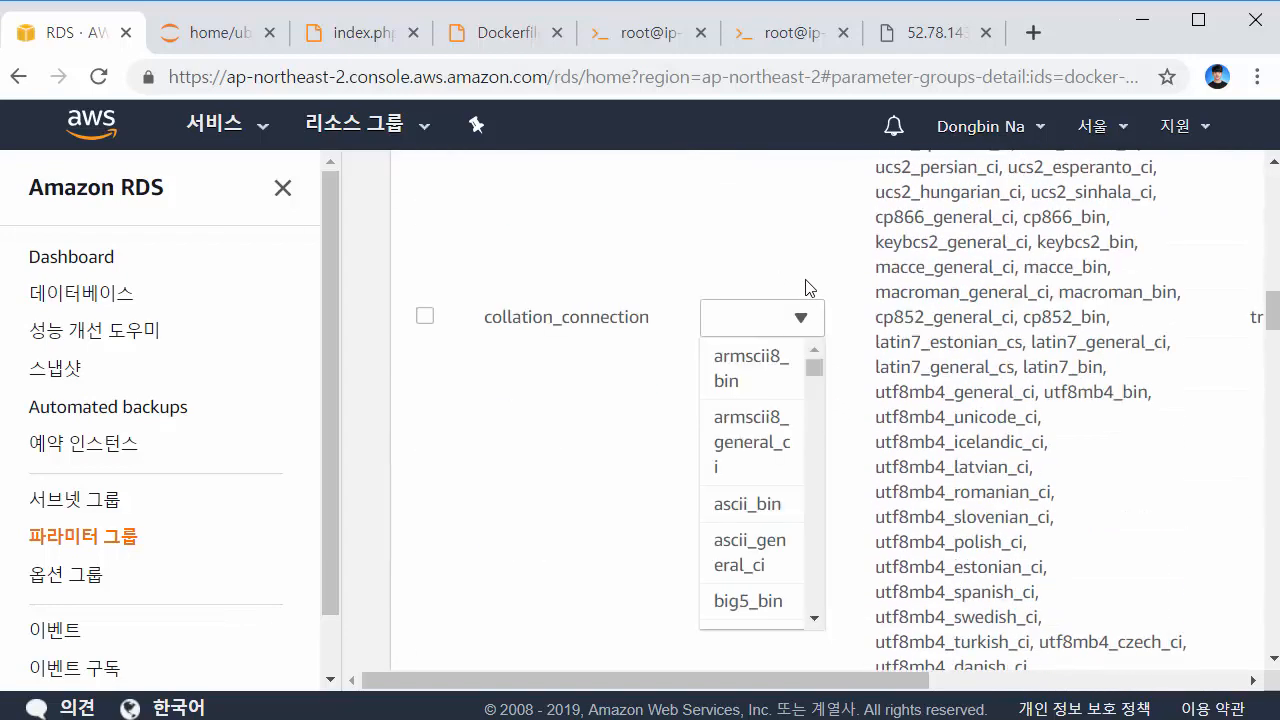
pyautogui.write('utf')
pyautogui.scroll(-1, 760, 480)
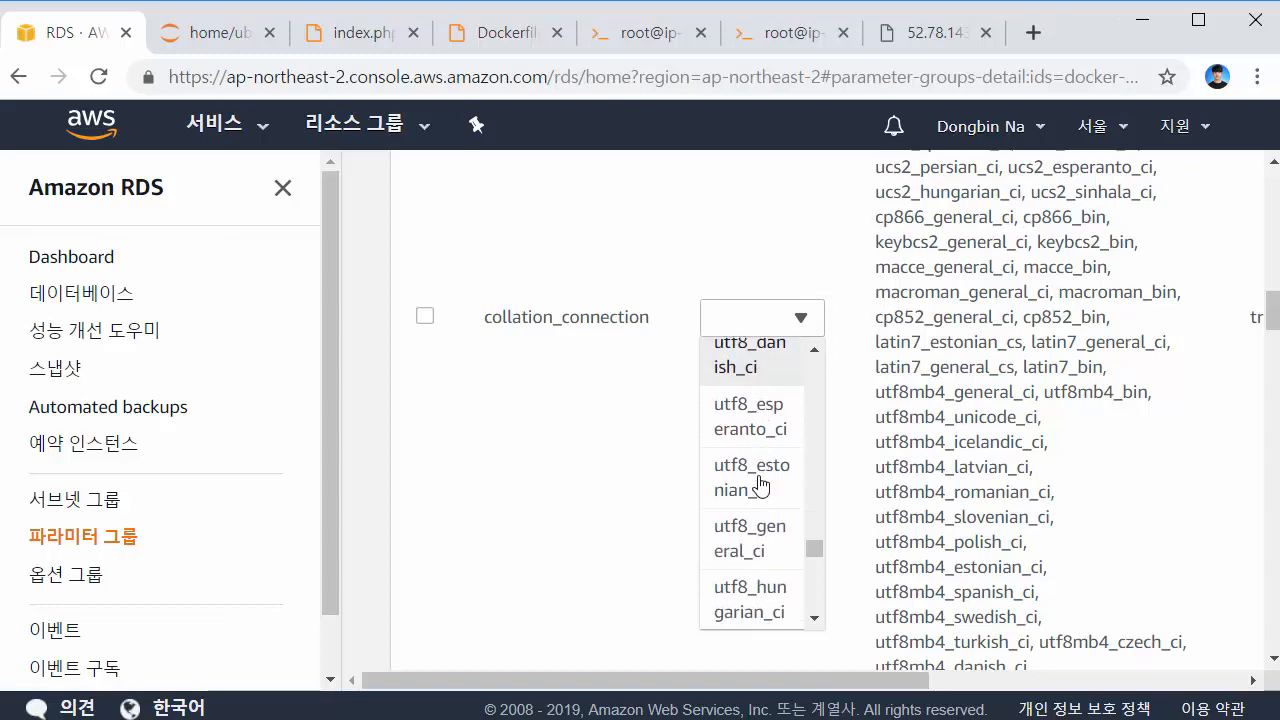
pyautogui.click(766, 533)
# Set collation_server to utf8_general_ci and save the changes
pyautogui.scroll(-20, 925, 470)
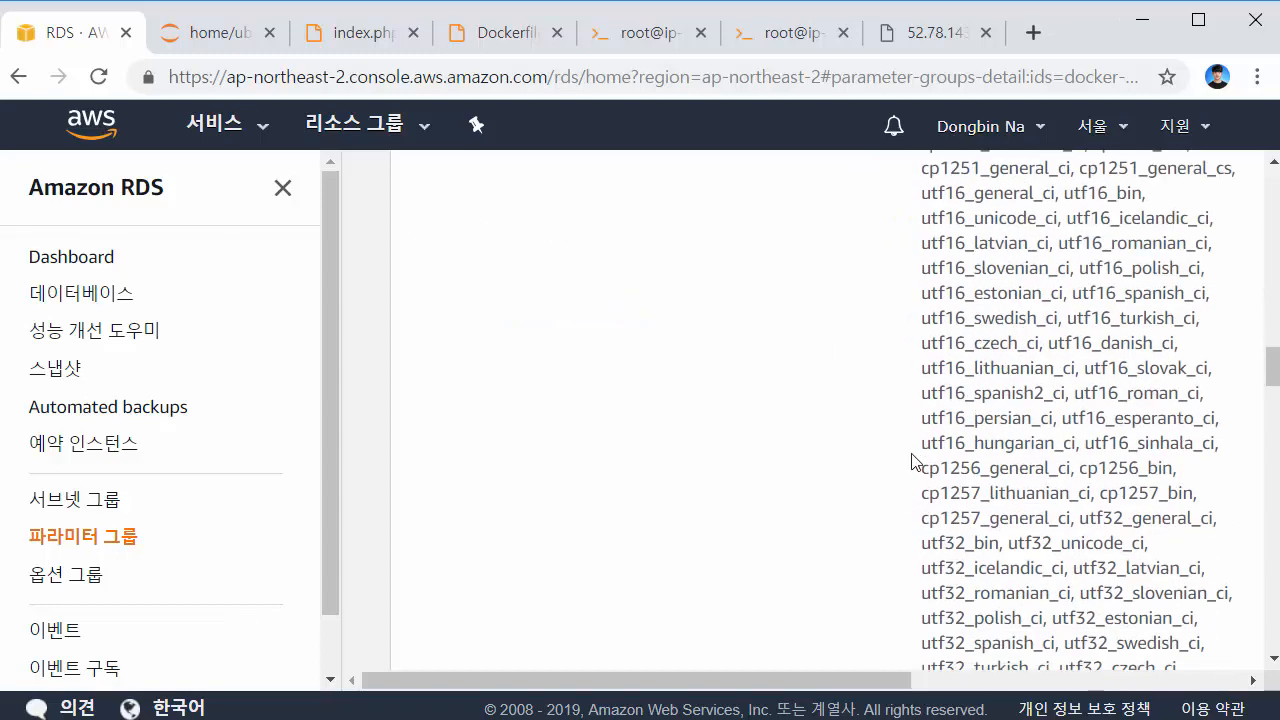
pyautogui.click(800, 452)
pyautogui.scroll(-1, 803, 370)
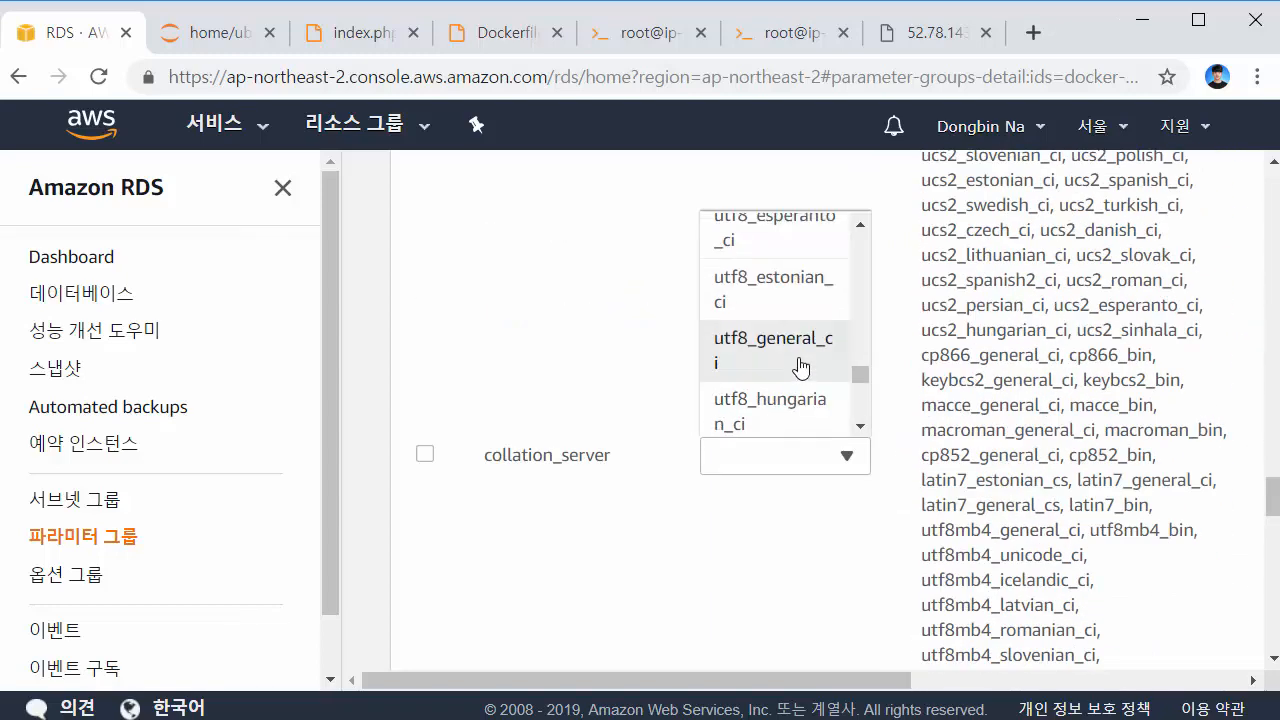
pyautogui.click(803, 368)
pyautogui.scroll(-2, 1006, 377)
pyautogui.scroll(15, 972, 477)
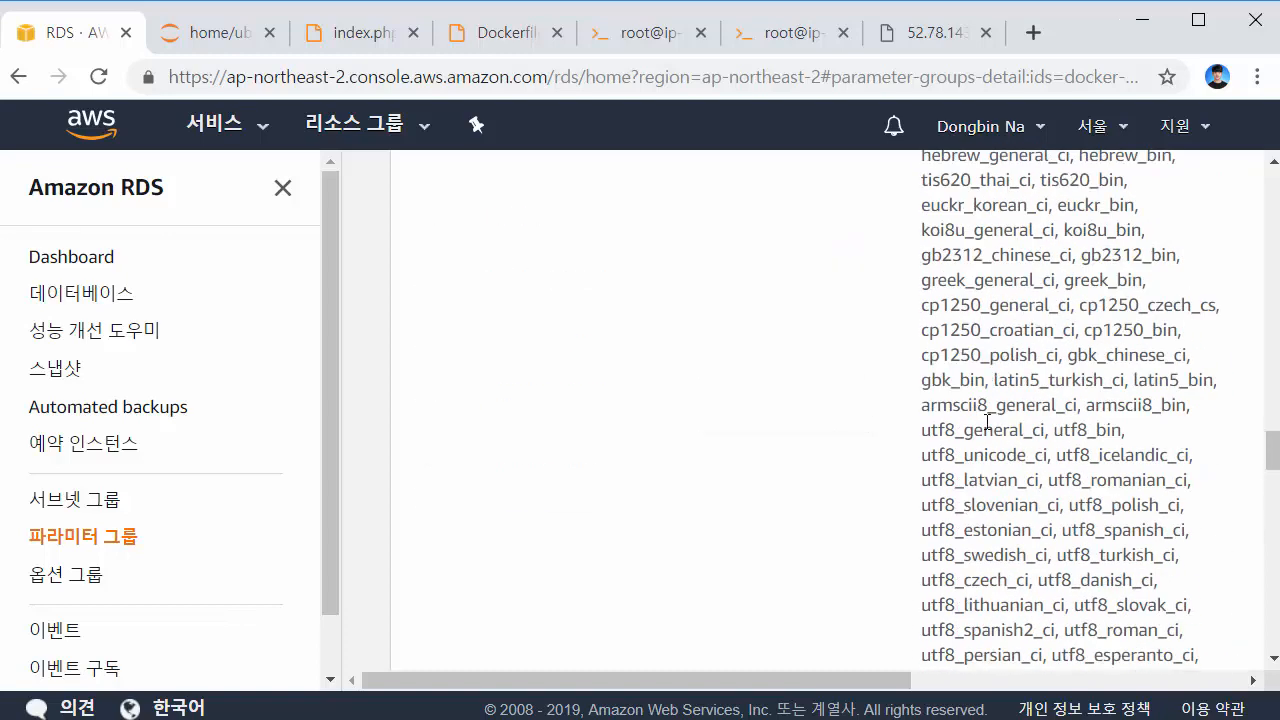
pyautogui.scroll(2, 1103, 421)
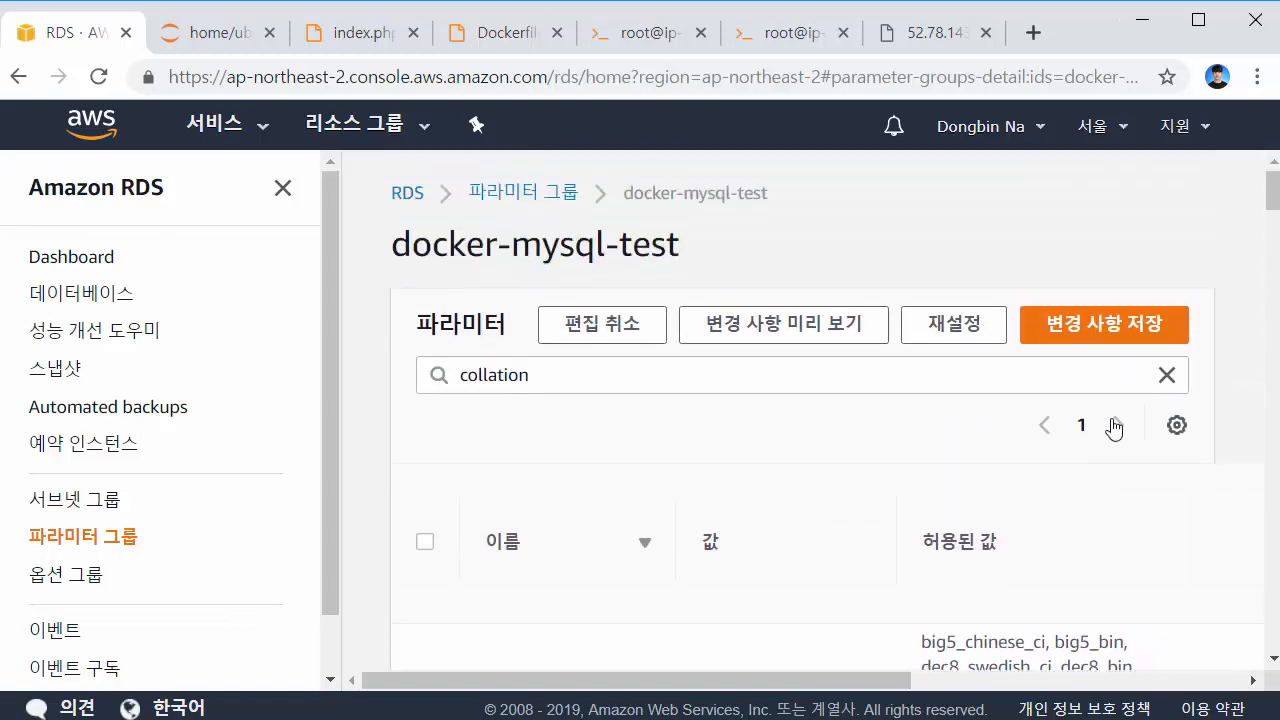
pyautogui.click(1112, 333)
pyautogui.moveTo(974, 380); pyautogui.dragTo(343, 343)
pyautogui.click(882, 242)
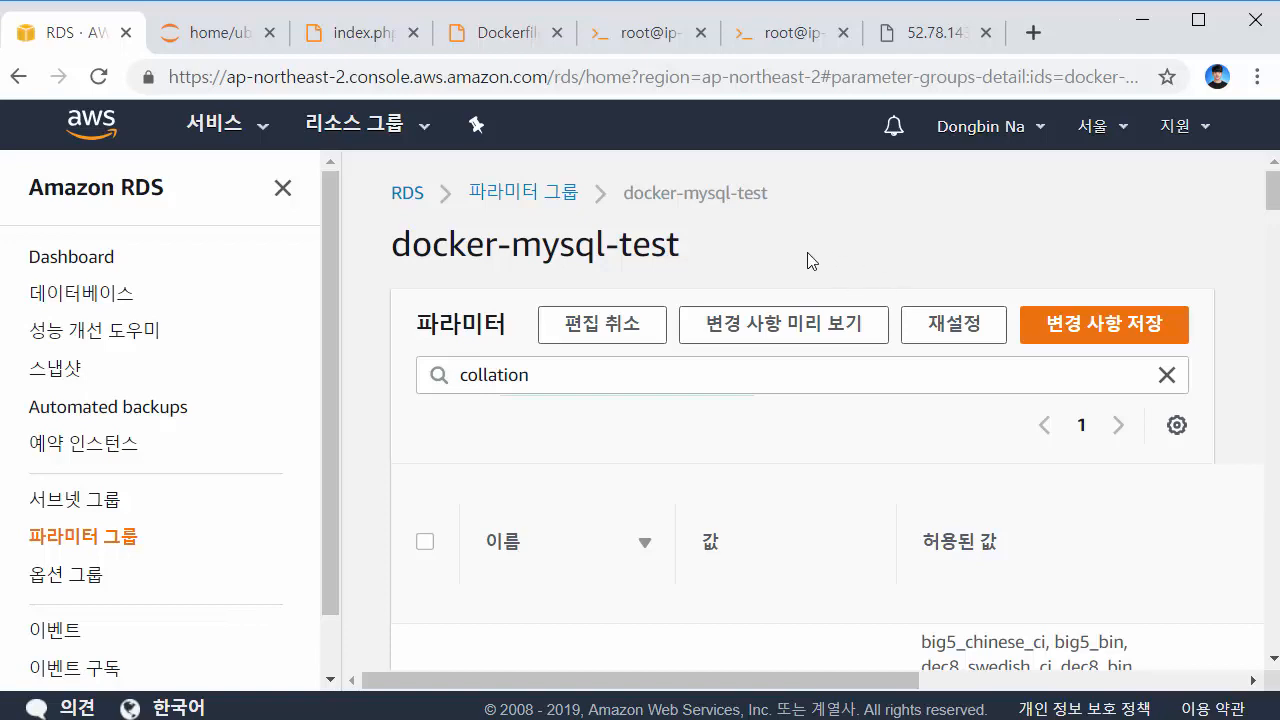
pyautogui.moveTo(688, 262); pyautogui.dragTo(367, 261)
# From the dashboard, start a MySQL database limited to free-tier options and proceed to instance details
pyautogui.click(500, 248)
pyautogui.click(88, 259)
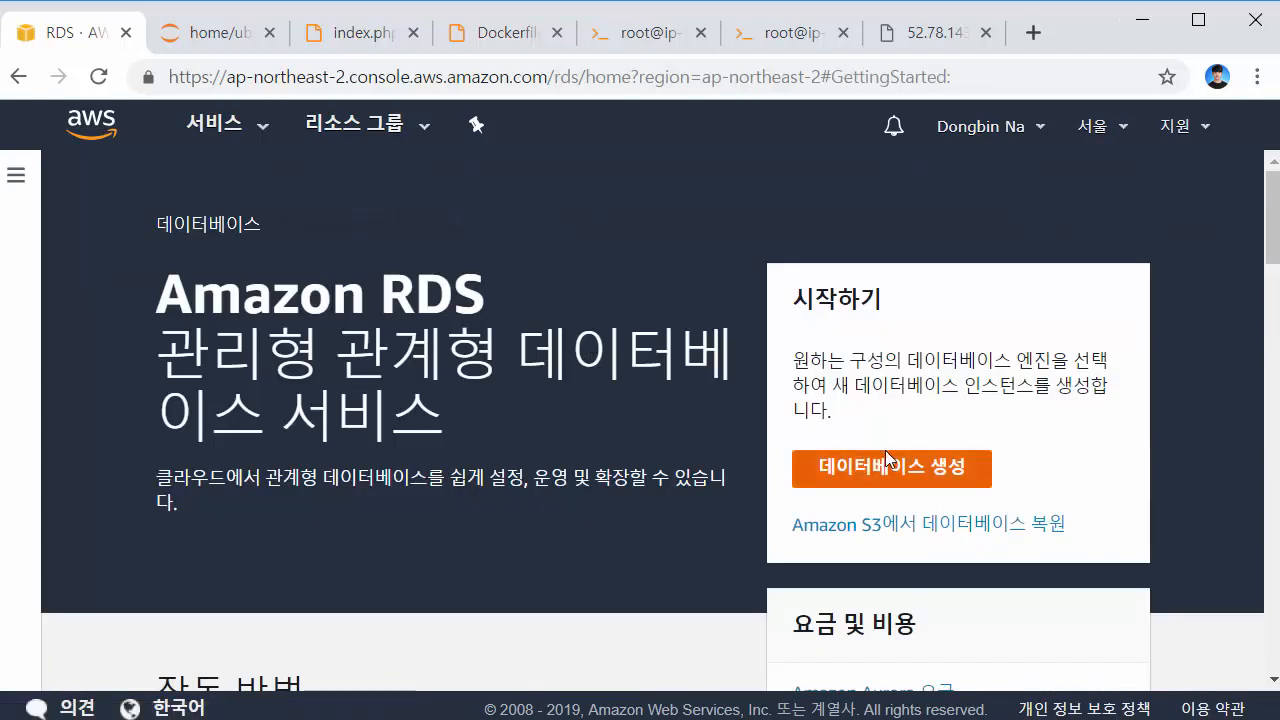
pyautogui.click(885, 458)
pyautogui.scroll(-3, 689, 383)
pyautogui.click(1043, 288)
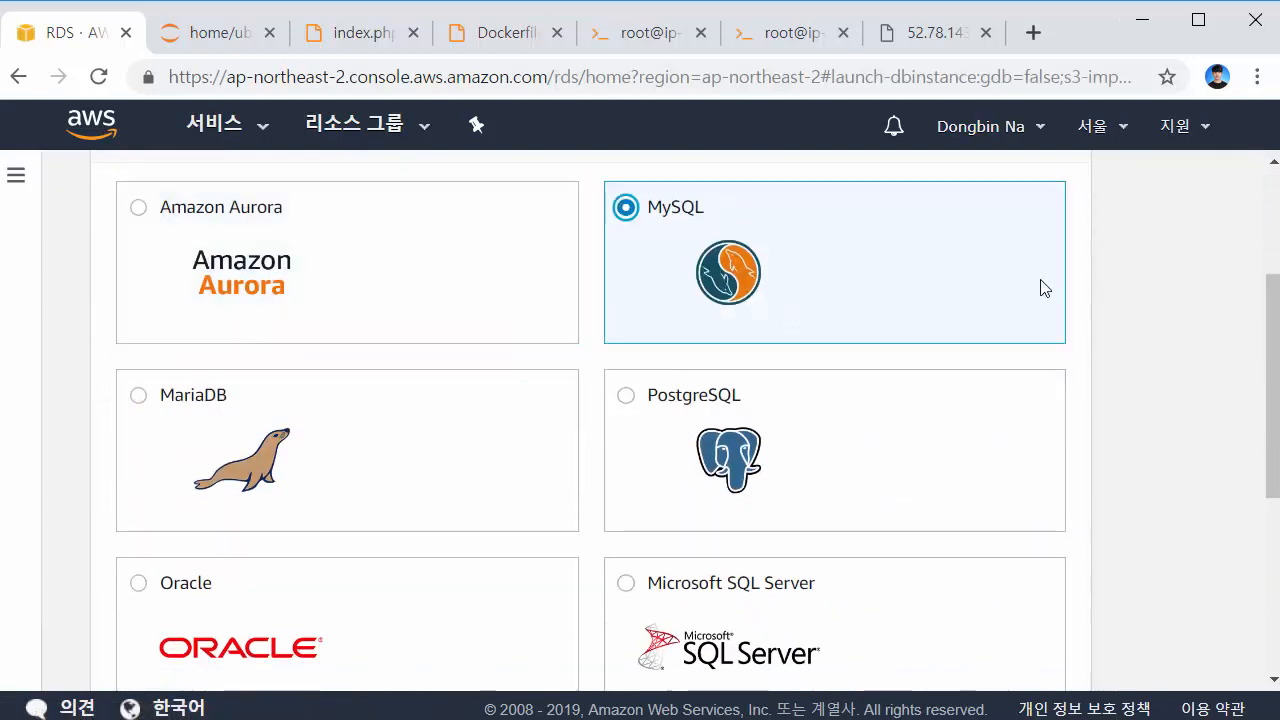
pyautogui.scroll(-5, 1155, 290)
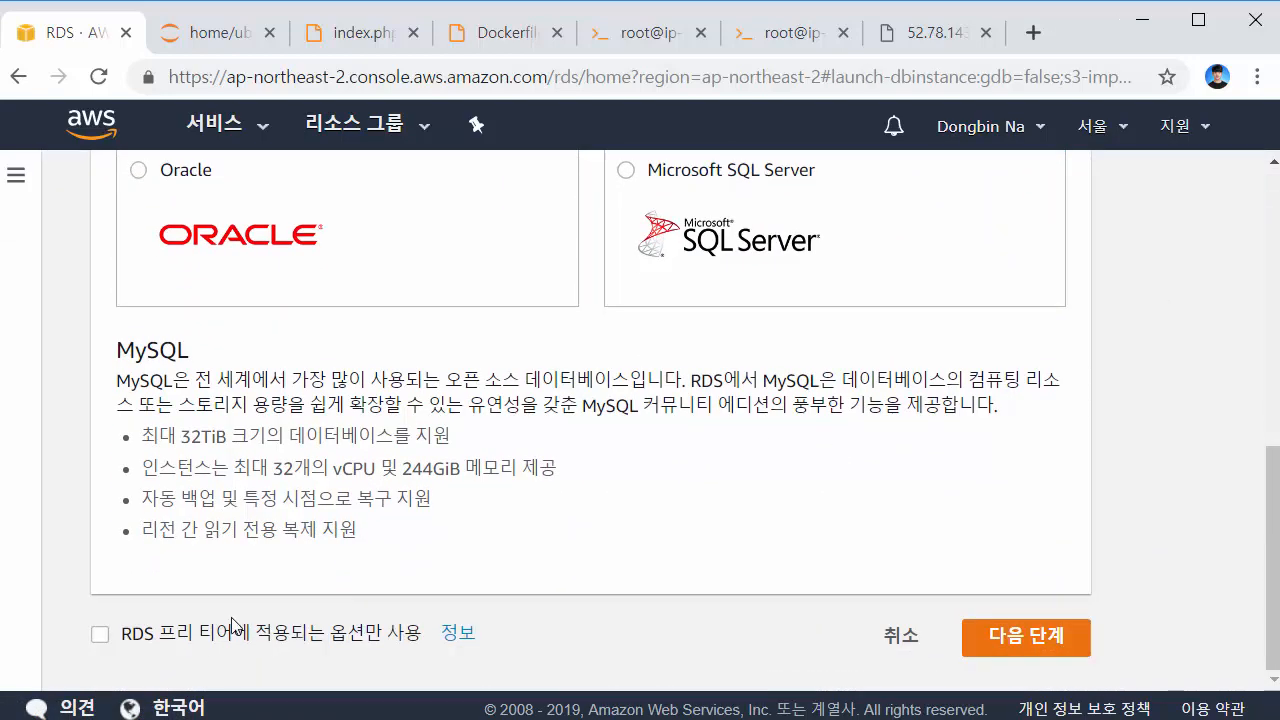
pyautogui.click(207, 643)
pyautogui.scroll(5, 1160, 449)
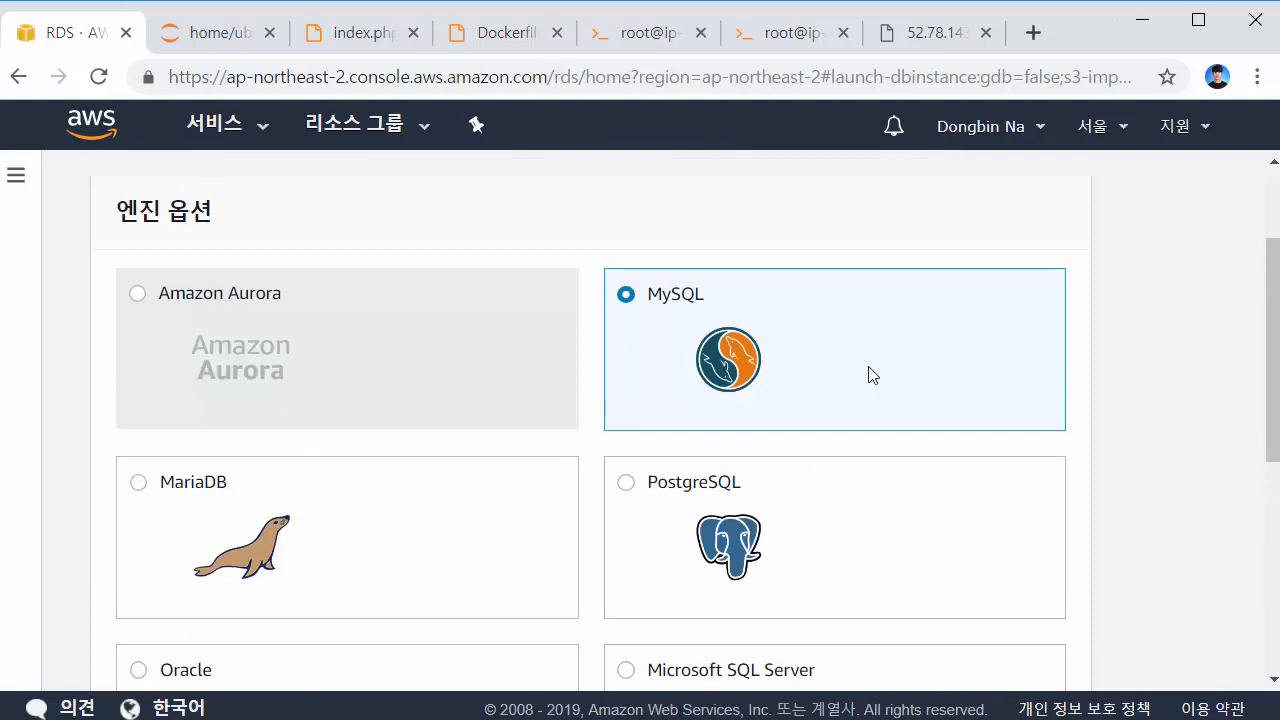
pyautogui.click(726, 352)
pyautogui.click(700, 334)
pyautogui.scroll(-5, 1137, 280)
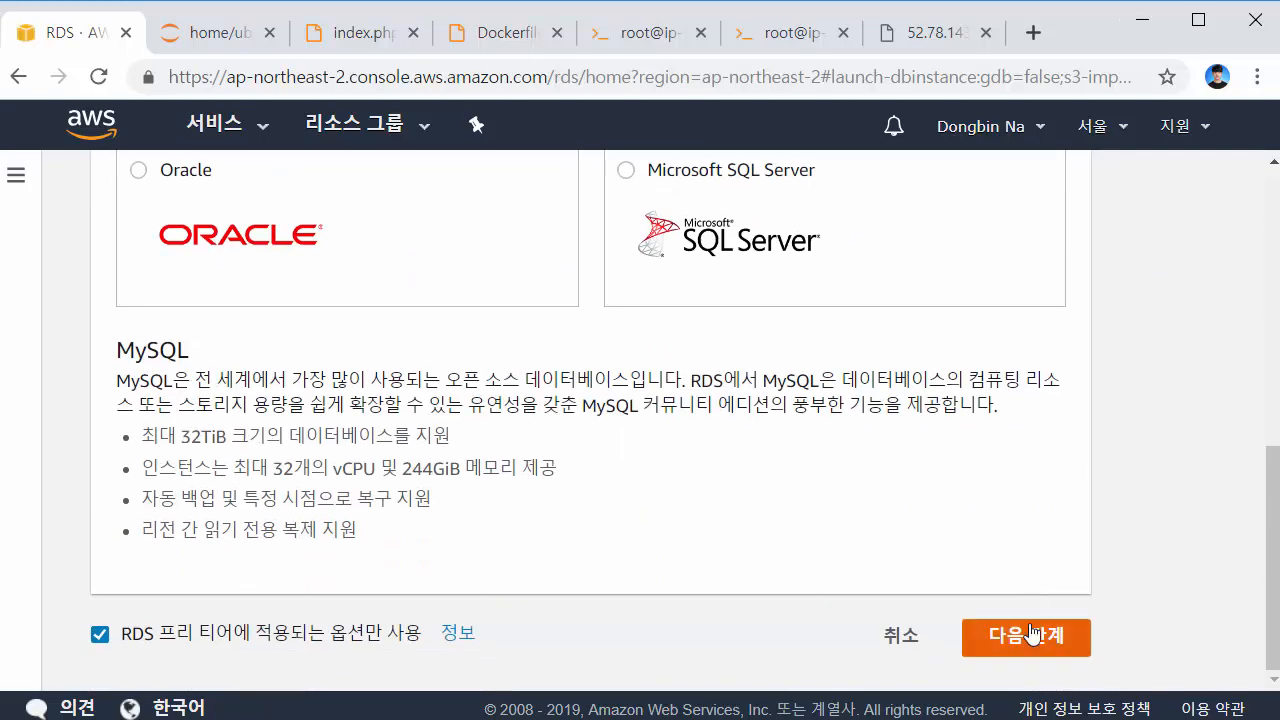
pyautogui.click(1033, 633)
# Enter docker-mysql as the DB instance identifier and review the master username
pyautogui.scroll(-2, 990, 422)
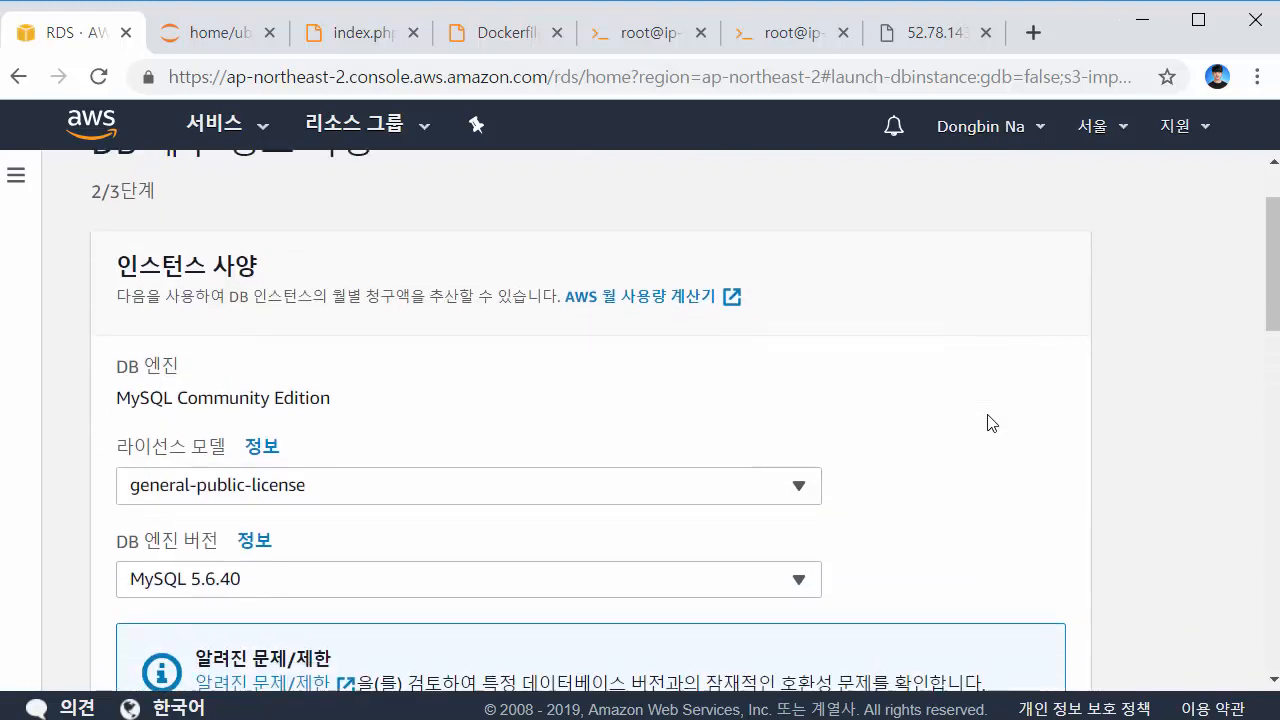
pyautogui.scroll(-3, 987, 422)
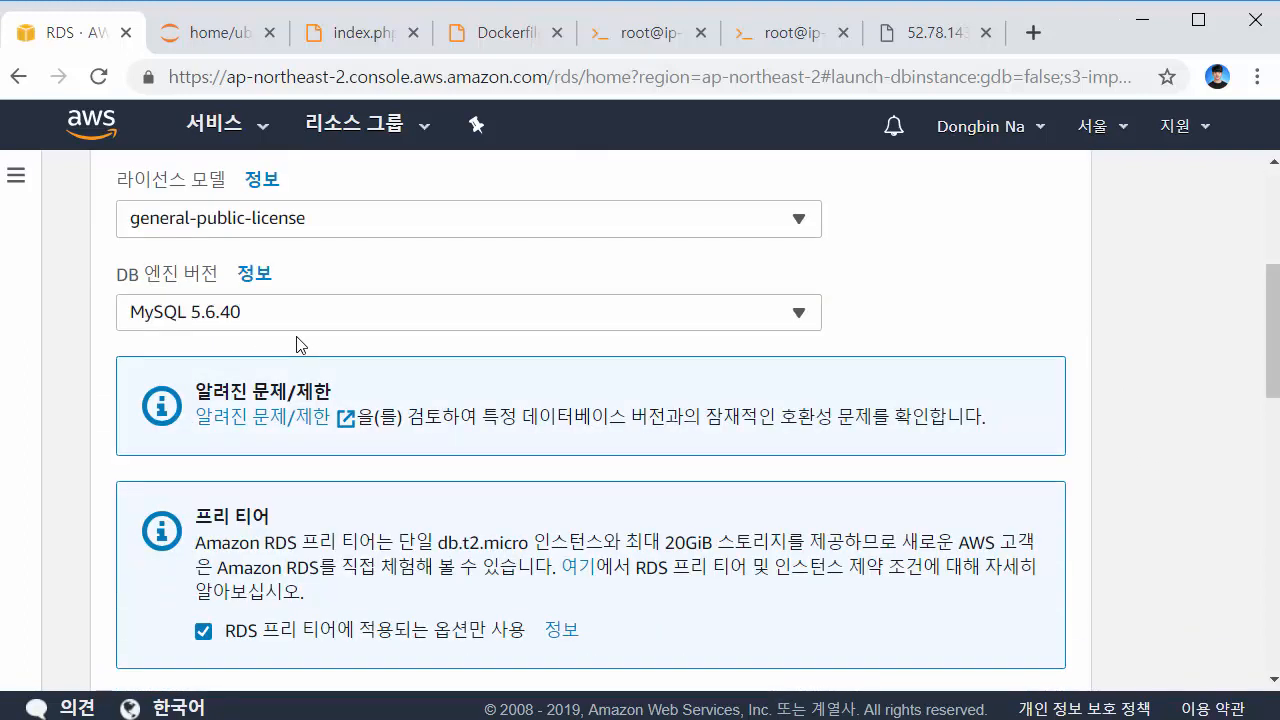
pyautogui.scroll(-12, 545, 395)
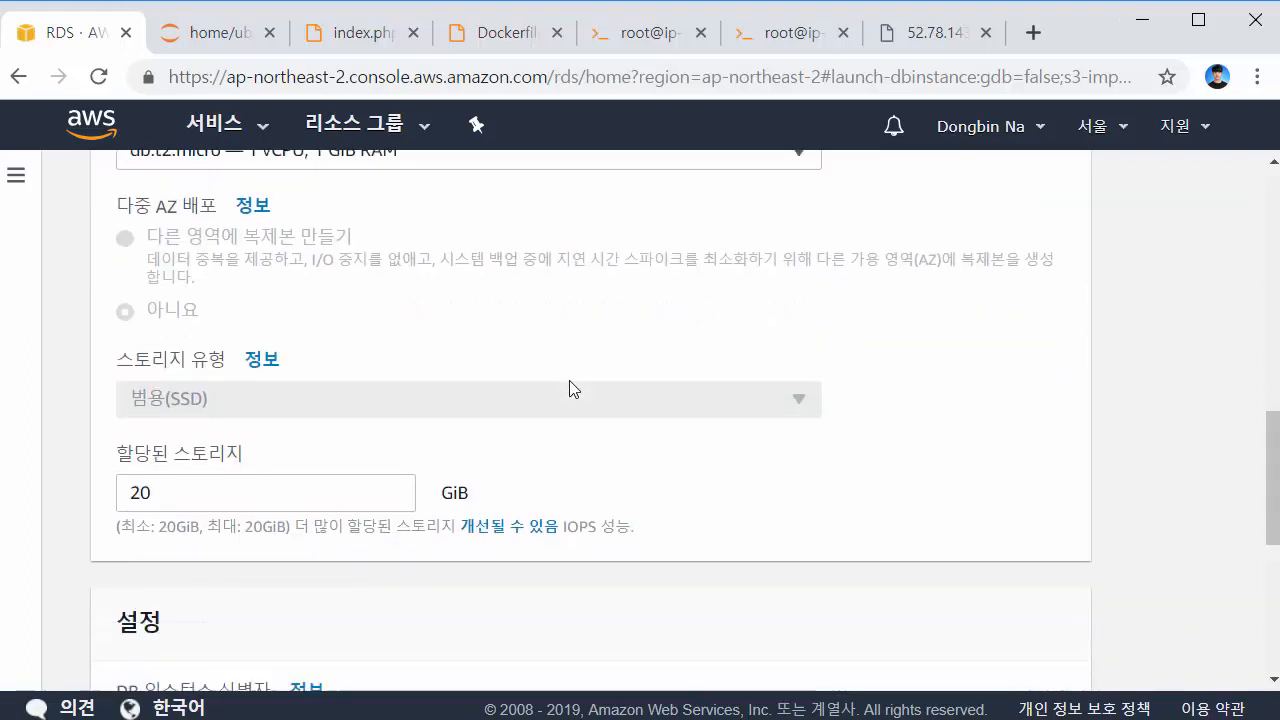
pyautogui.click(500, 353)
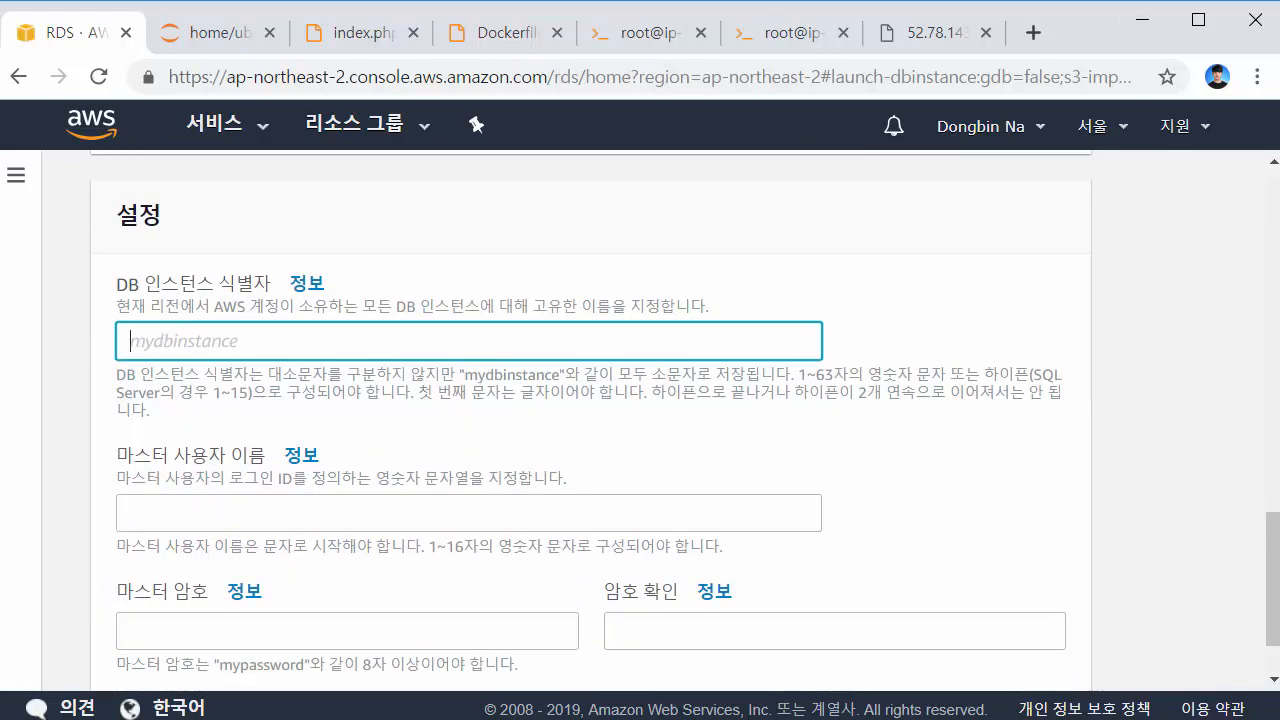
pyautogui.write('docker-mysql-test')
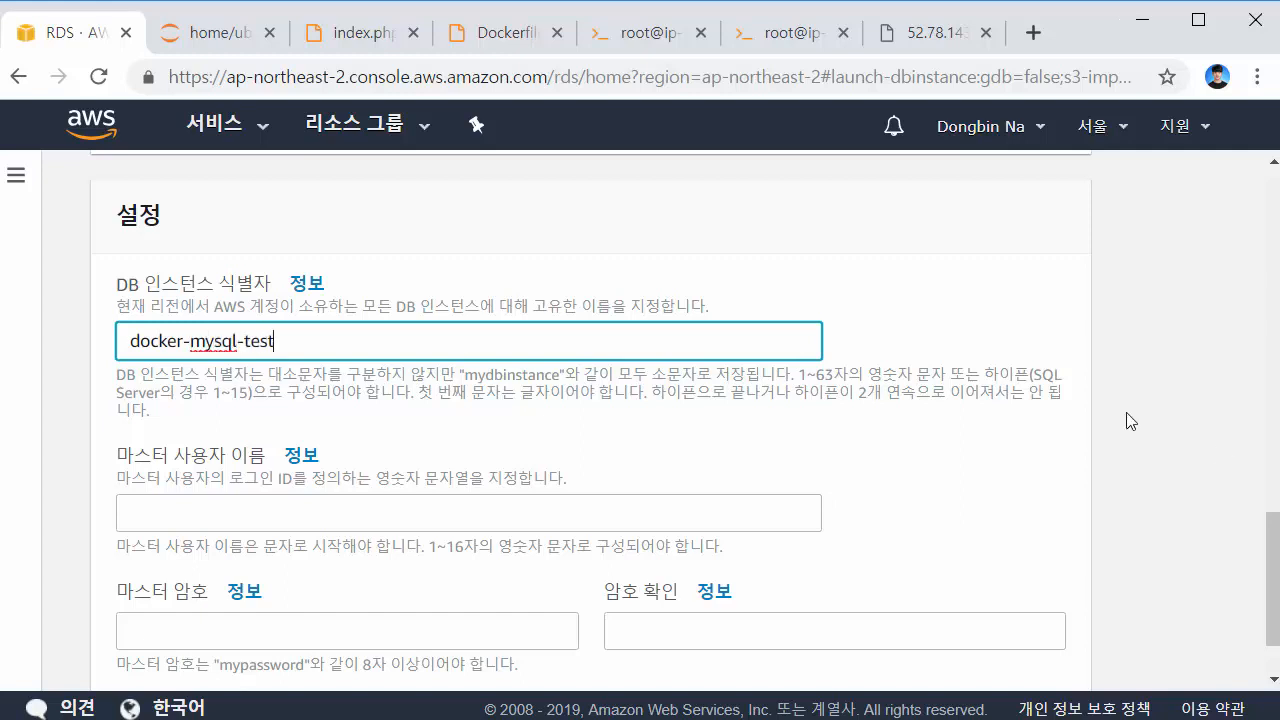
pyautogui.click(577, 512)
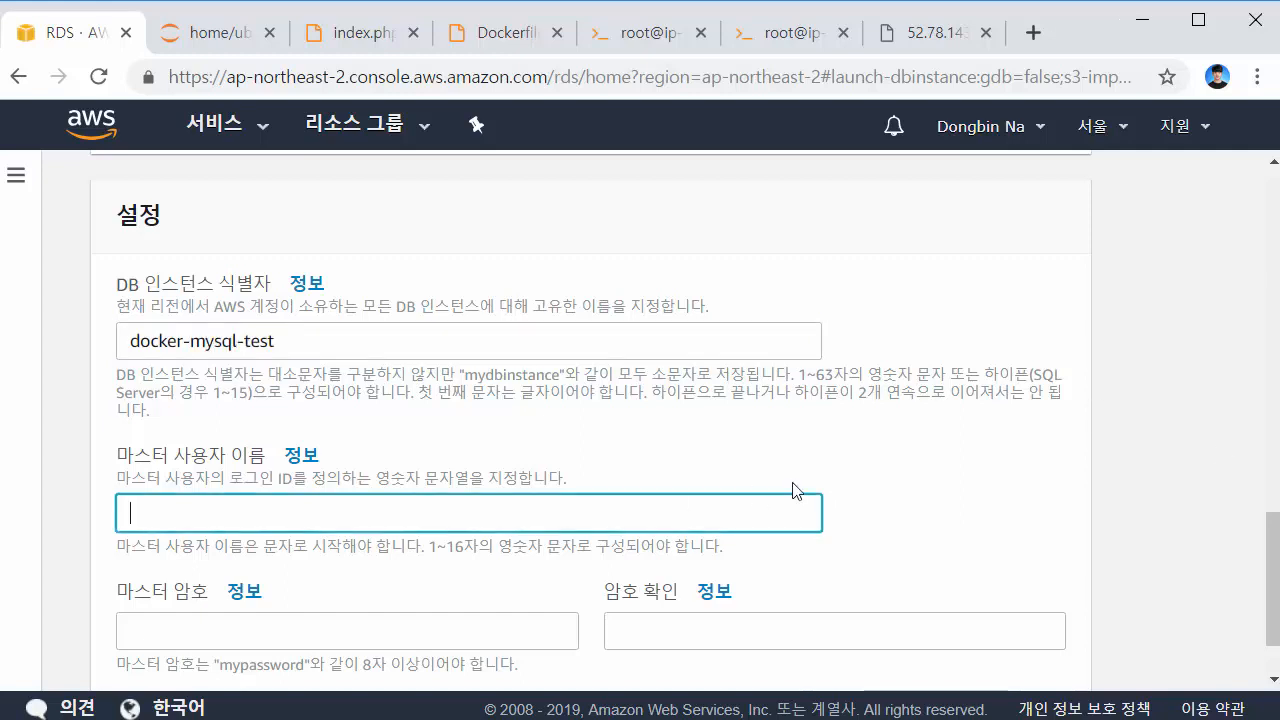
pyautogui.click(1080, 425)
pyautogui.scroll(-1, 910, 363)
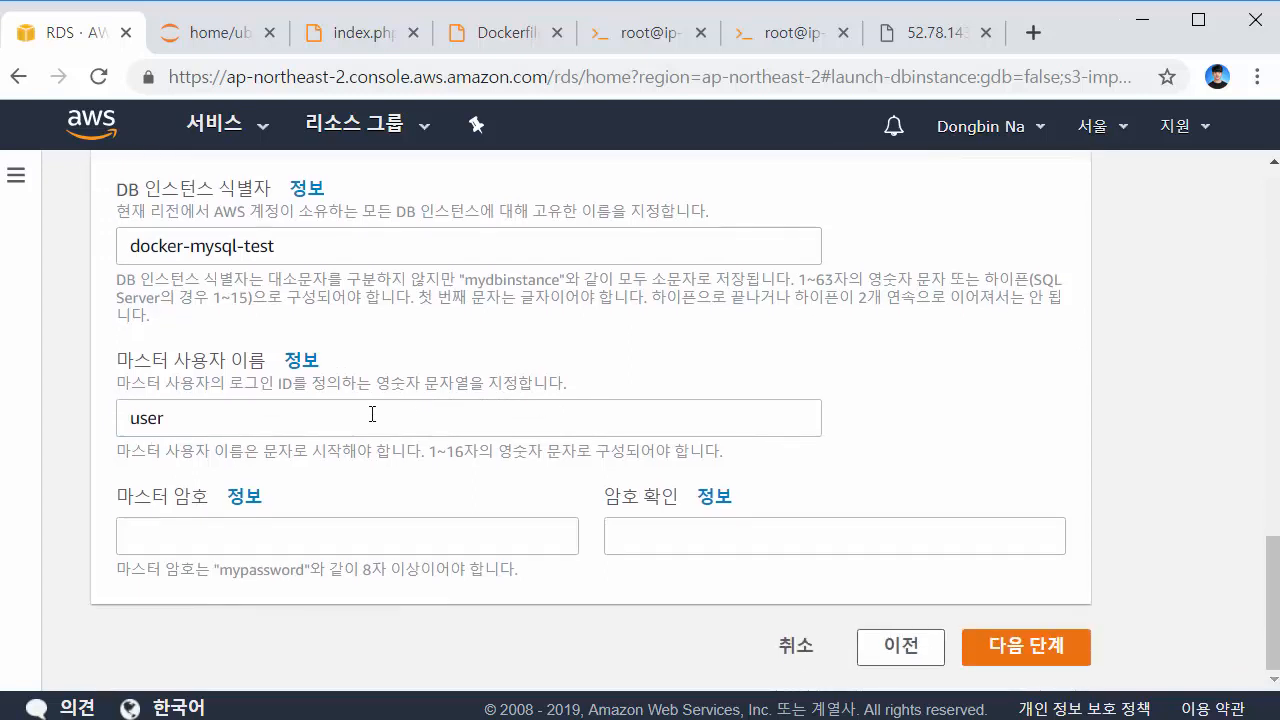
pyautogui.doubleClick(371, 415)
pyautogui.click(517, 338)
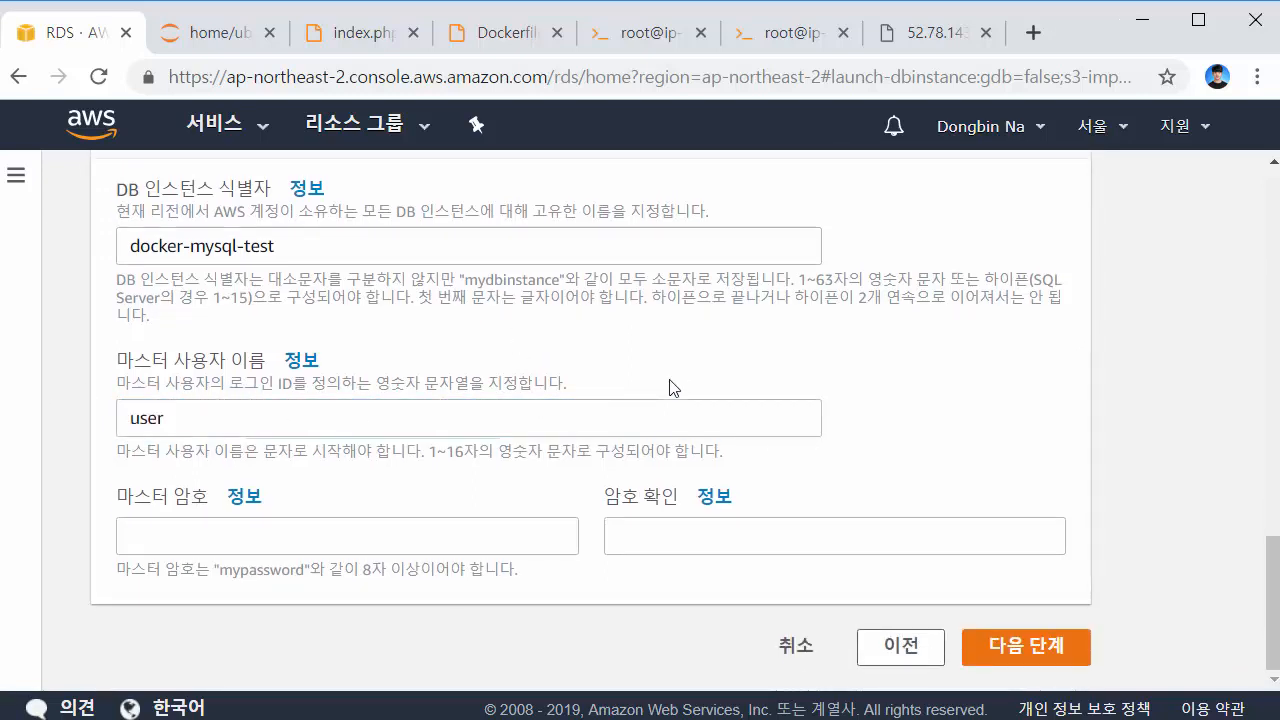
# Enter and confirm the master password, then continue to advanced settings
pyautogui.click(494, 536)
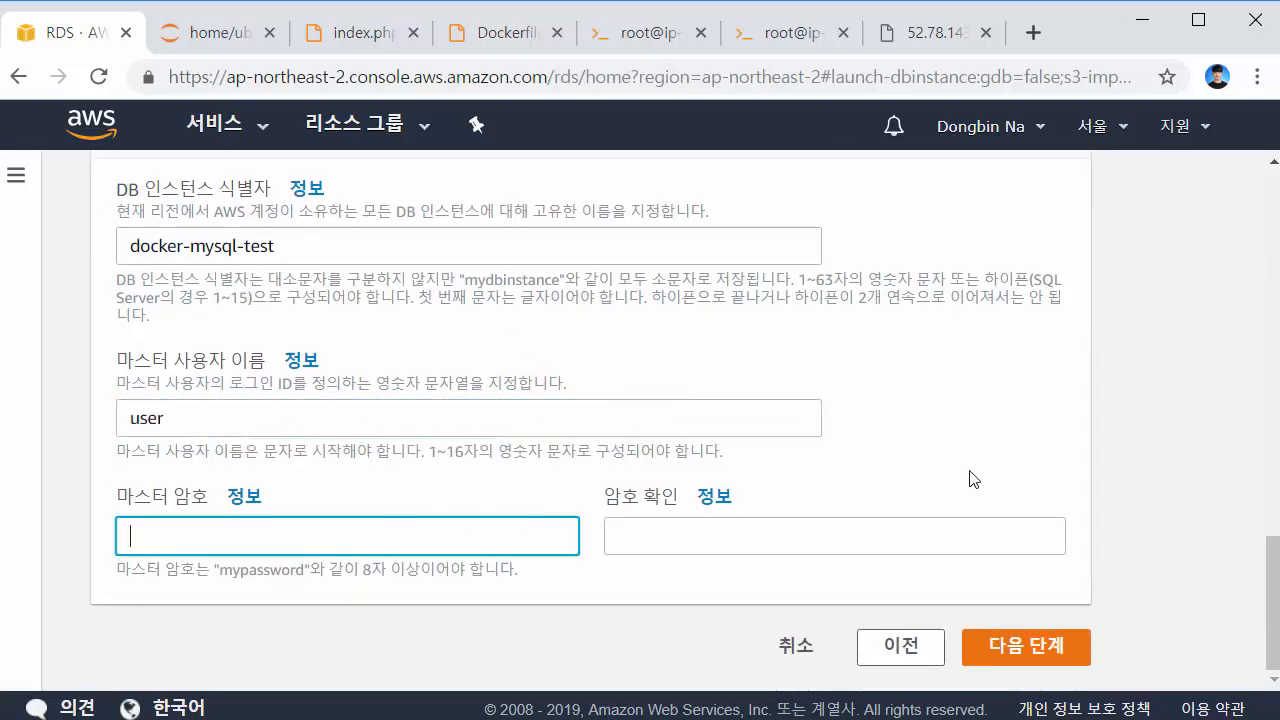
pyautogui.write('12345678')
pyautogui.click(847, 533)
pyautogui.write('12')
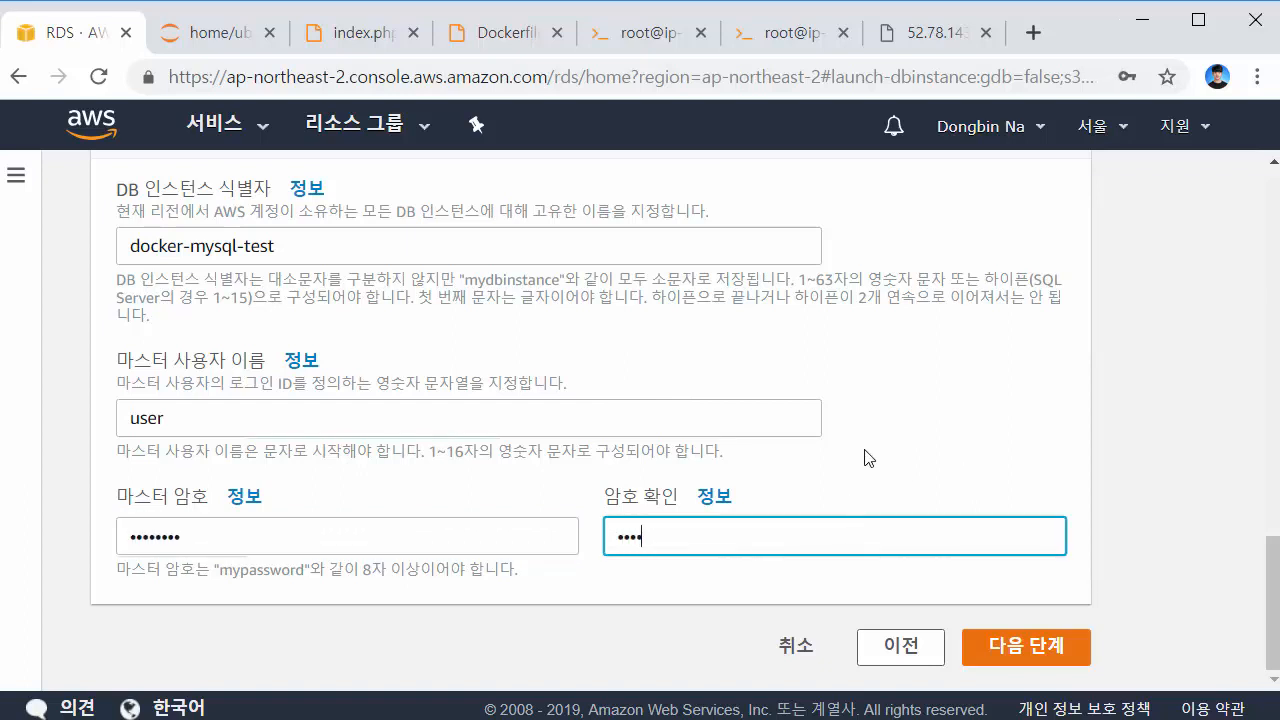
pyautogui.write('345678')
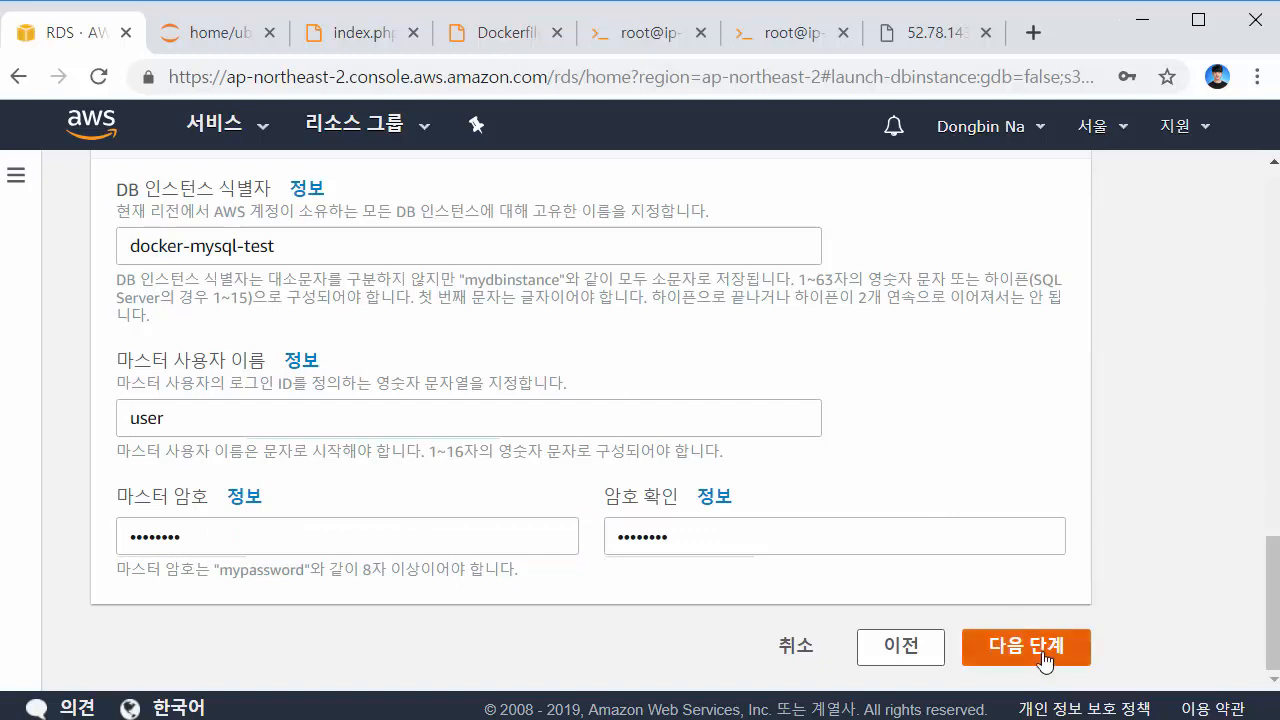
pyautogui.click(1046, 657)
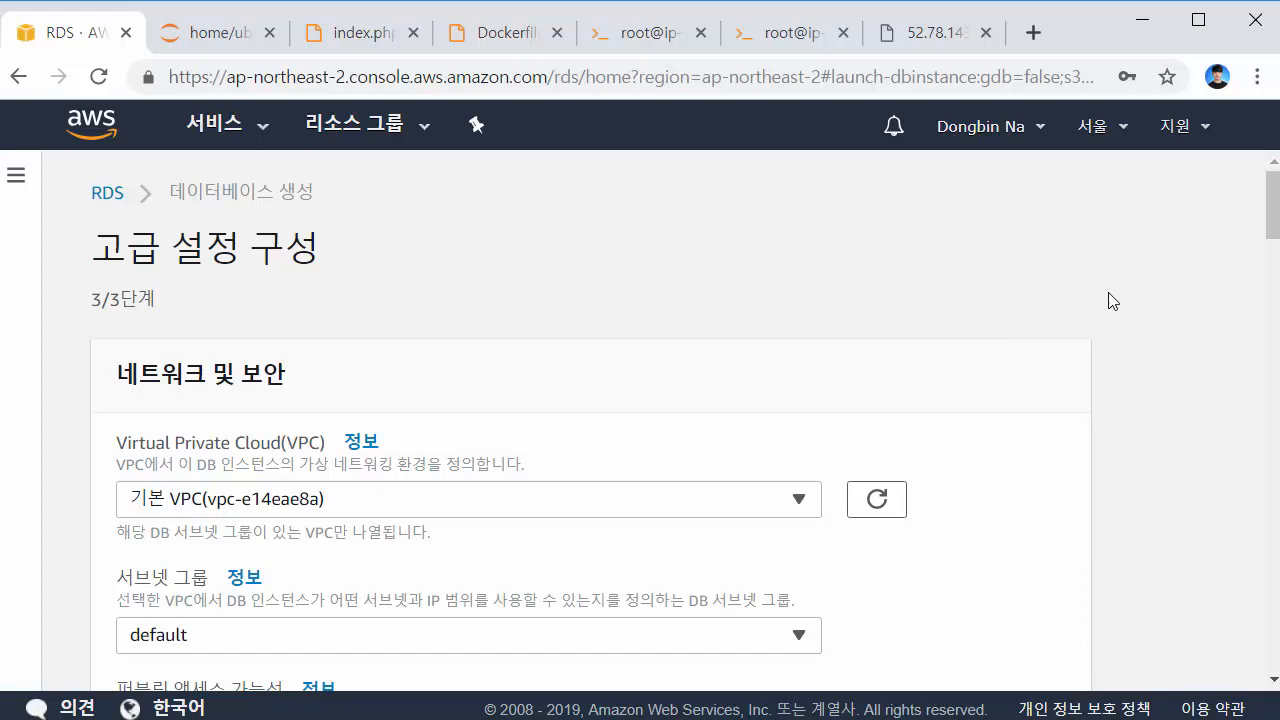
# Set Public accessibility (퍼블릭 액세스 가능성) to Yes (예) for the new instance
pyautogui.scroll(-3, 988, 313)
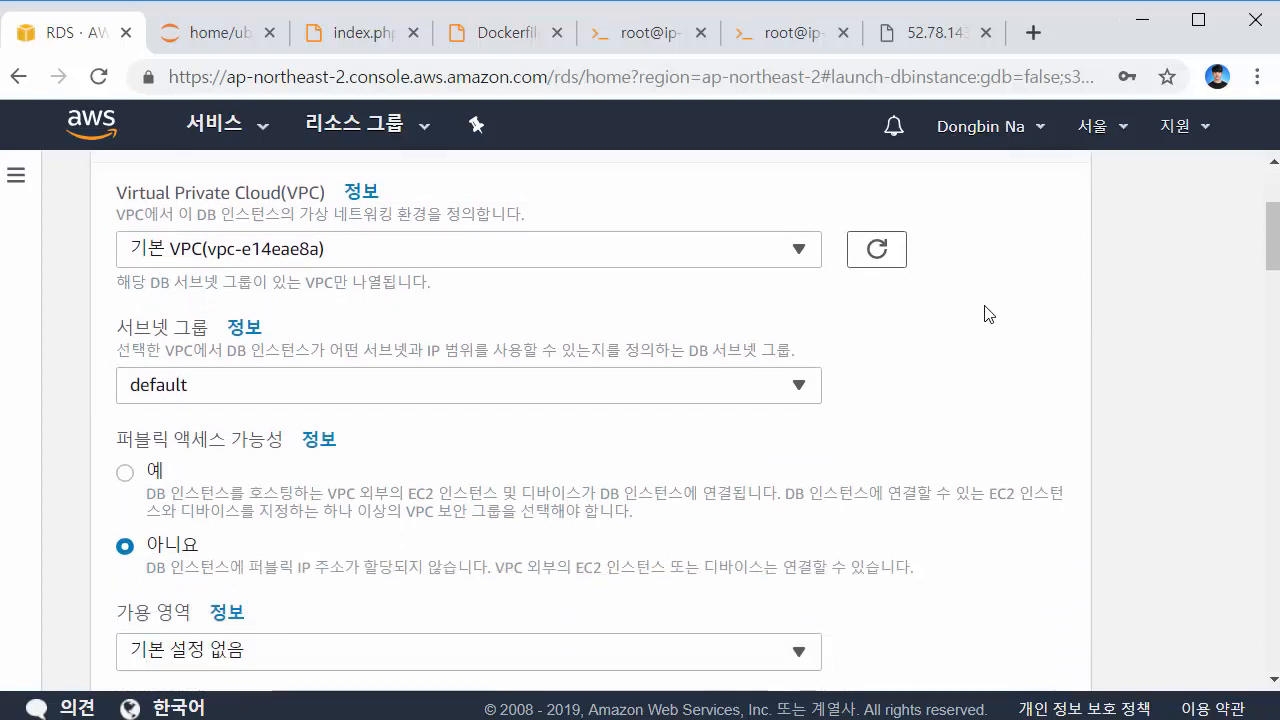
pyautogui.click(126, 476)
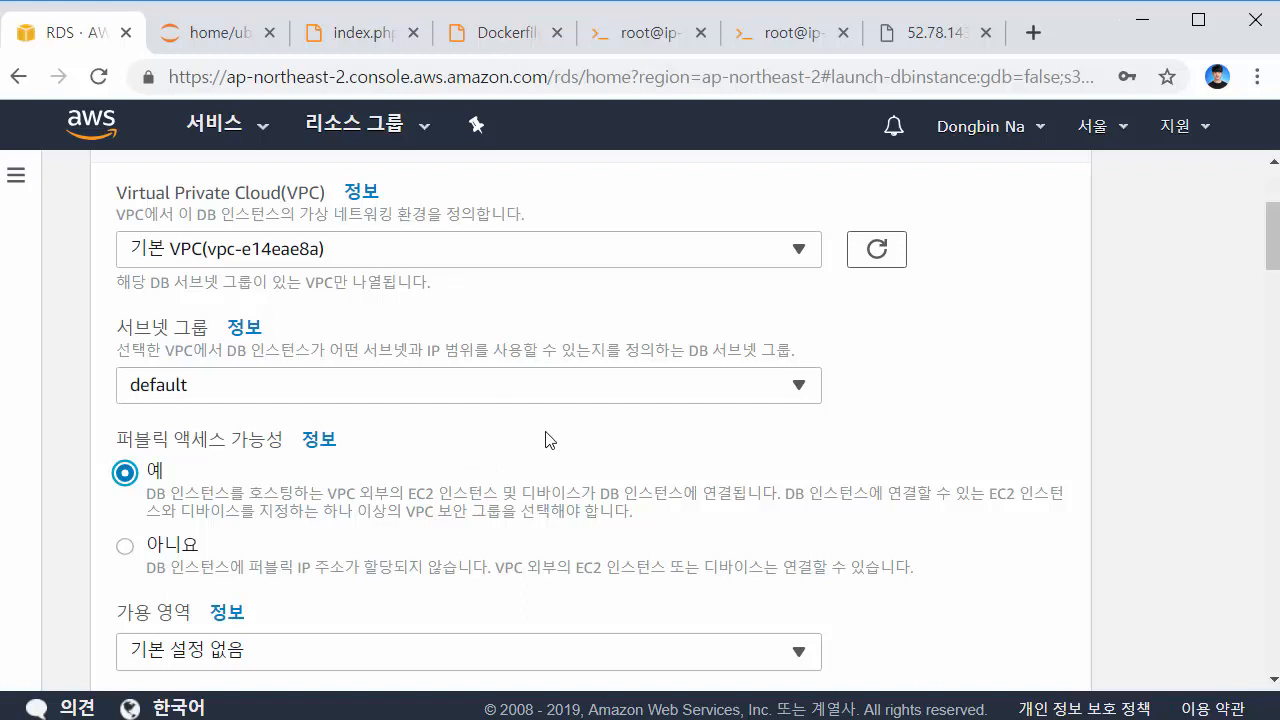
pyautogui.scroll(-5, 555, 438)
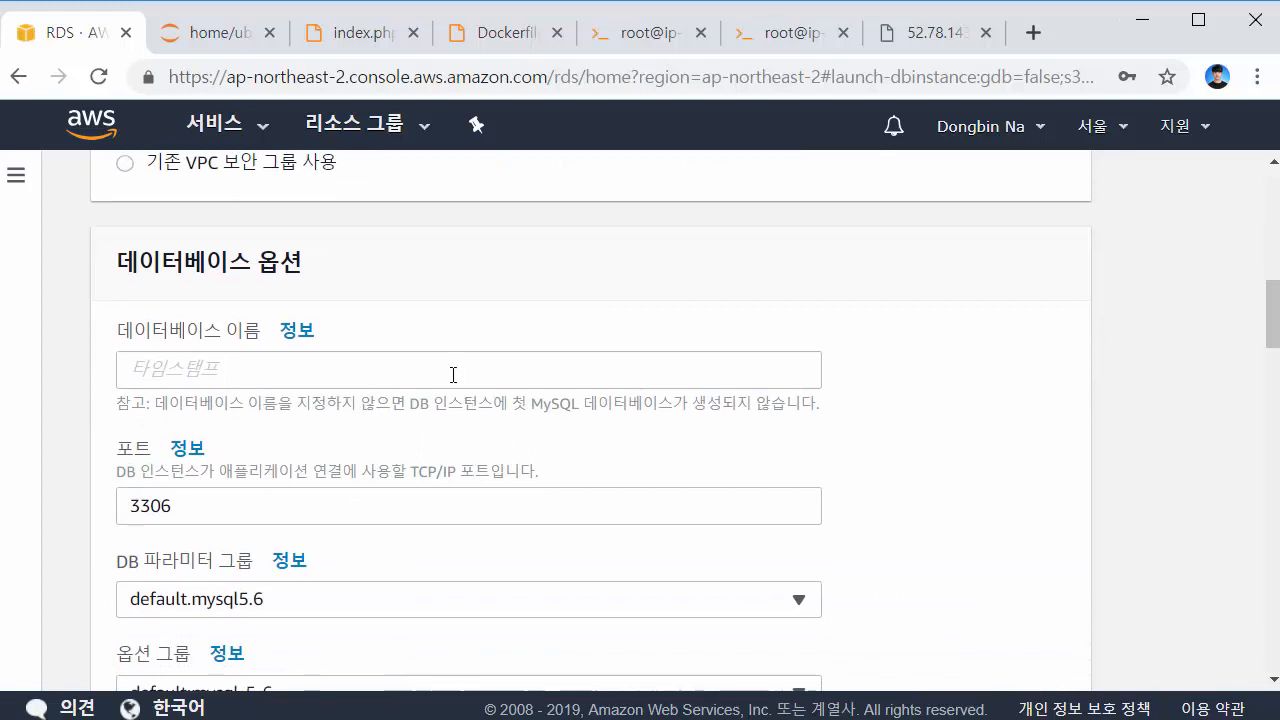
# Name the initial database TEST and choose the docker-mysql-test DB parameter group
pyautogui.click(546, 371)
pyautogui.write('TEST')
pyautogui.click(918, 385)
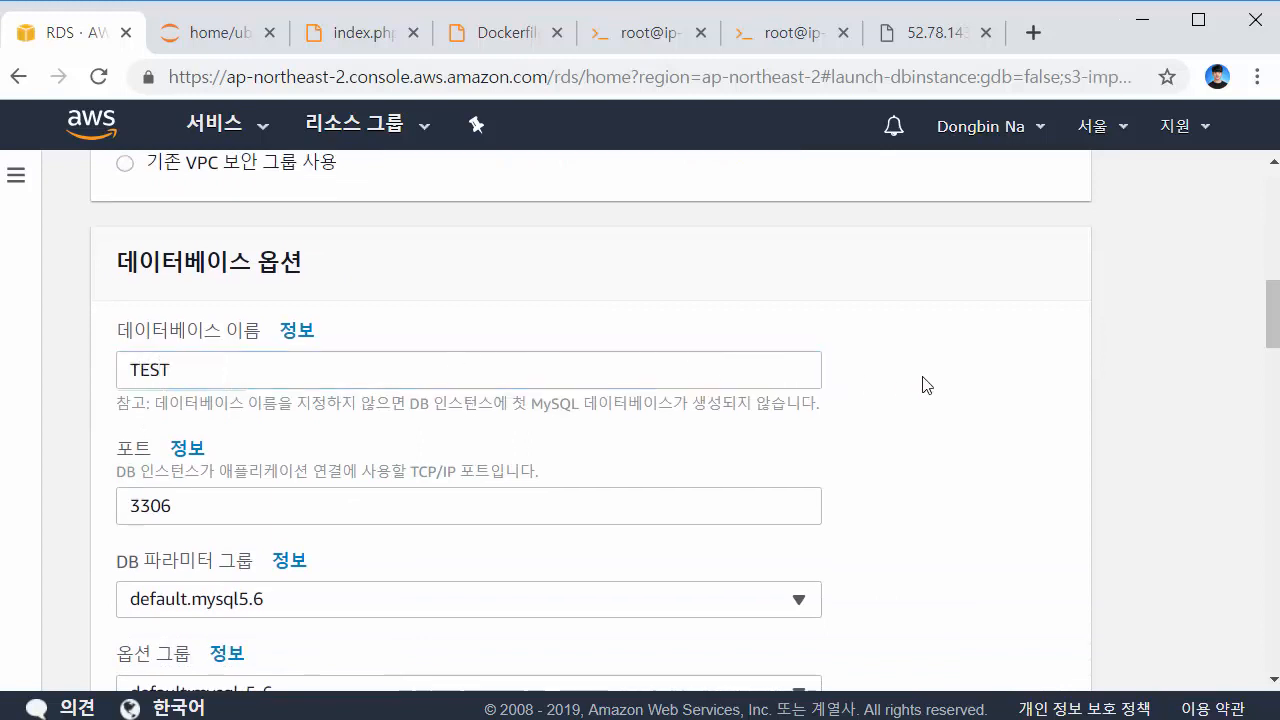
pyautogui.scroll(-1, 1028, 390)
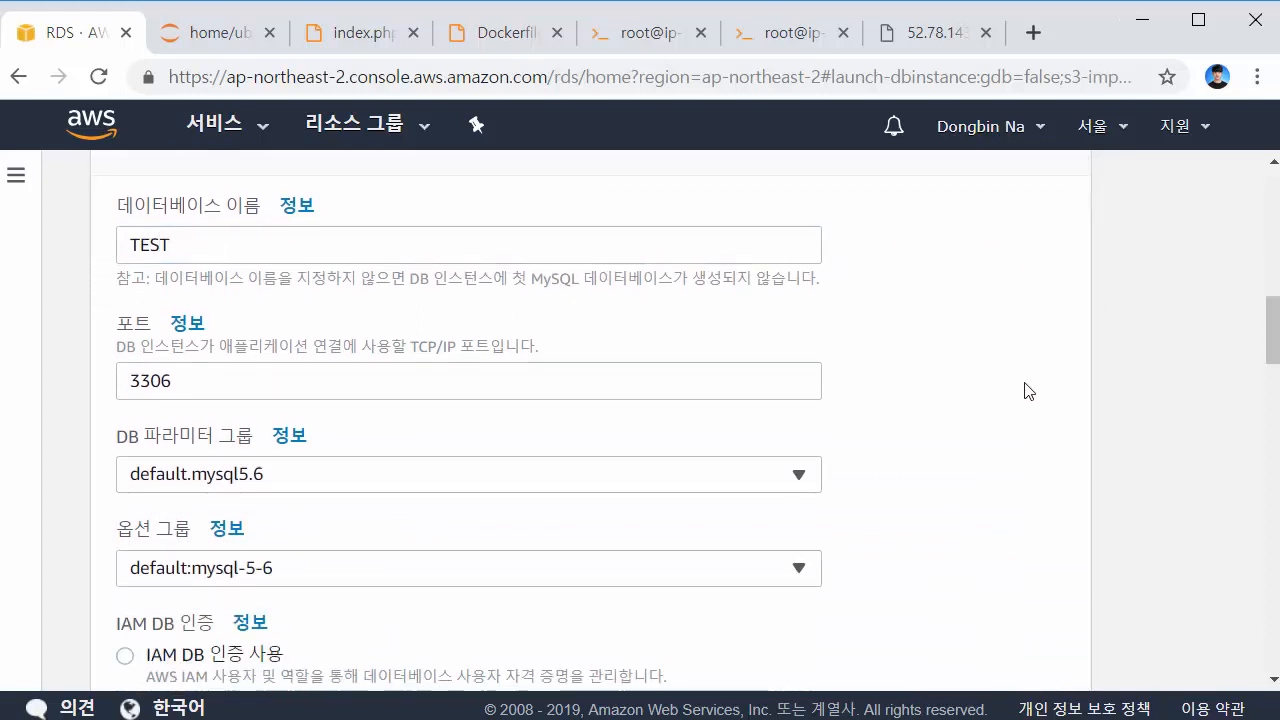
pyautogui.click(282, 488)
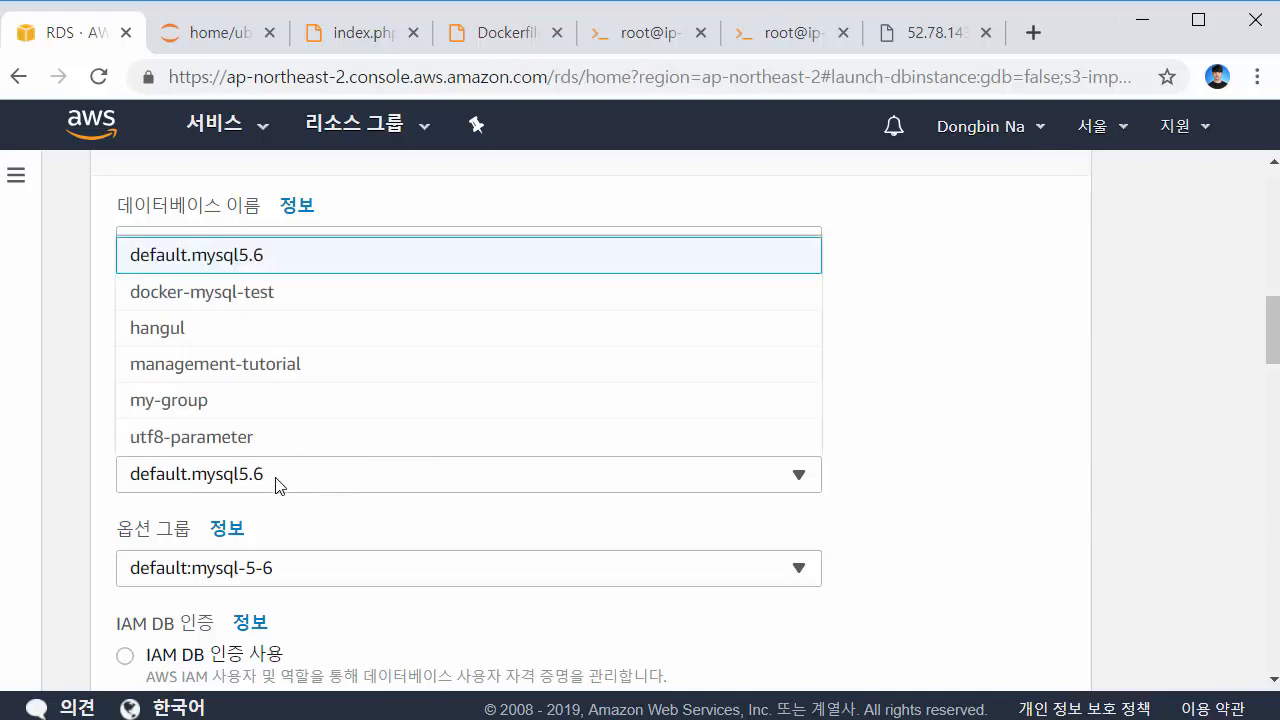
pyautogui.click(236, 292)
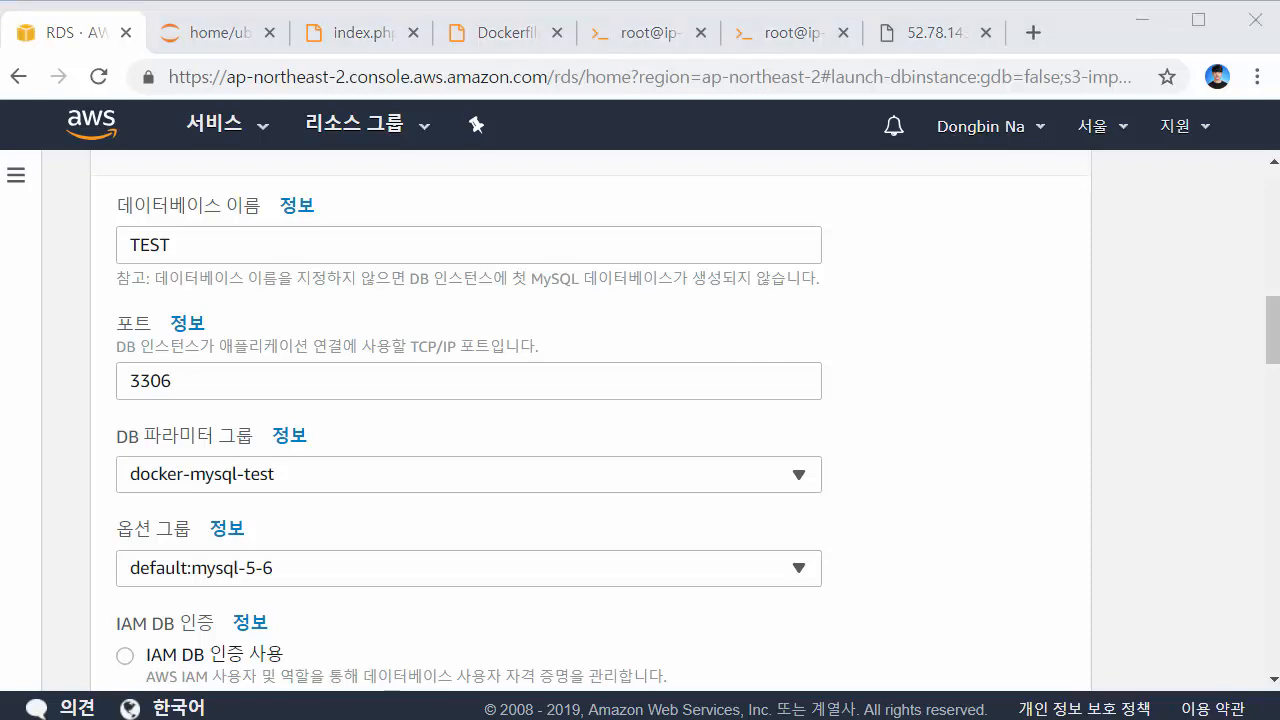
# Start creating the MySQL DB instance with these settings
pyautogui.scroll(-8, 1045, 480)
pyautogui.scroll(-14, 1047, 480)
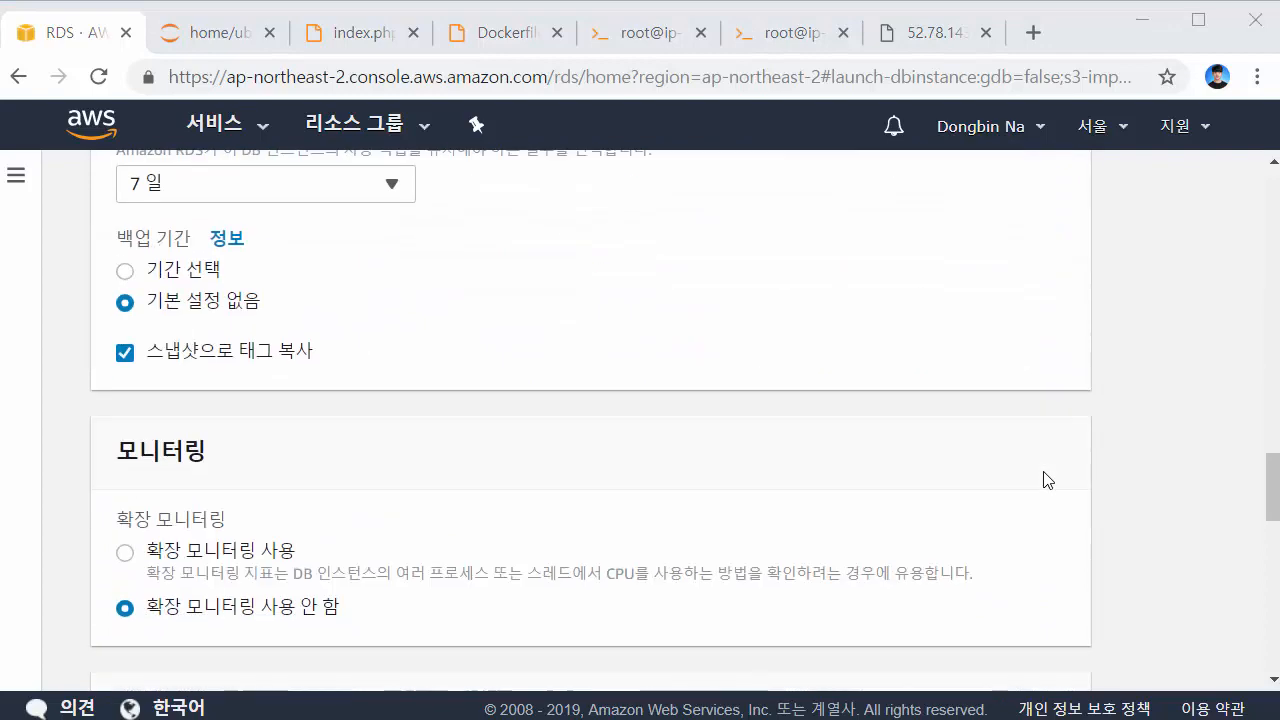
pyautogui.scroll(-2, 1045, 475)
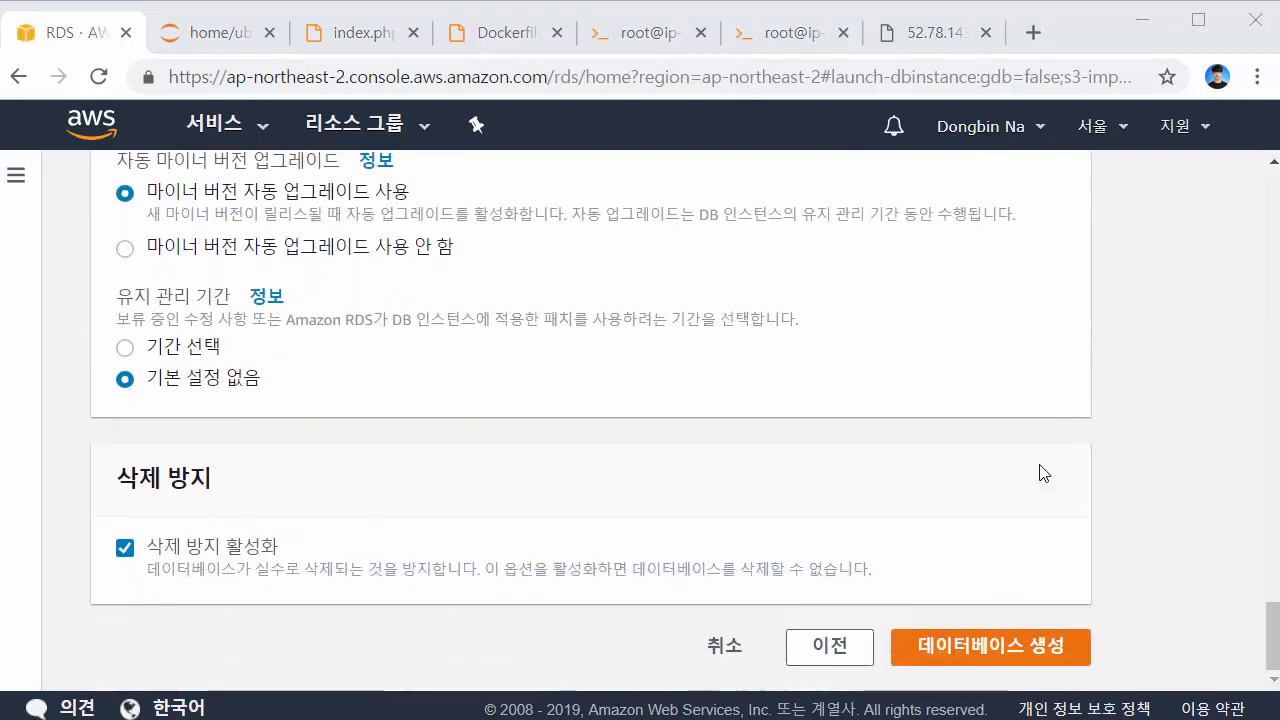
pyautogui.click(986, 646)
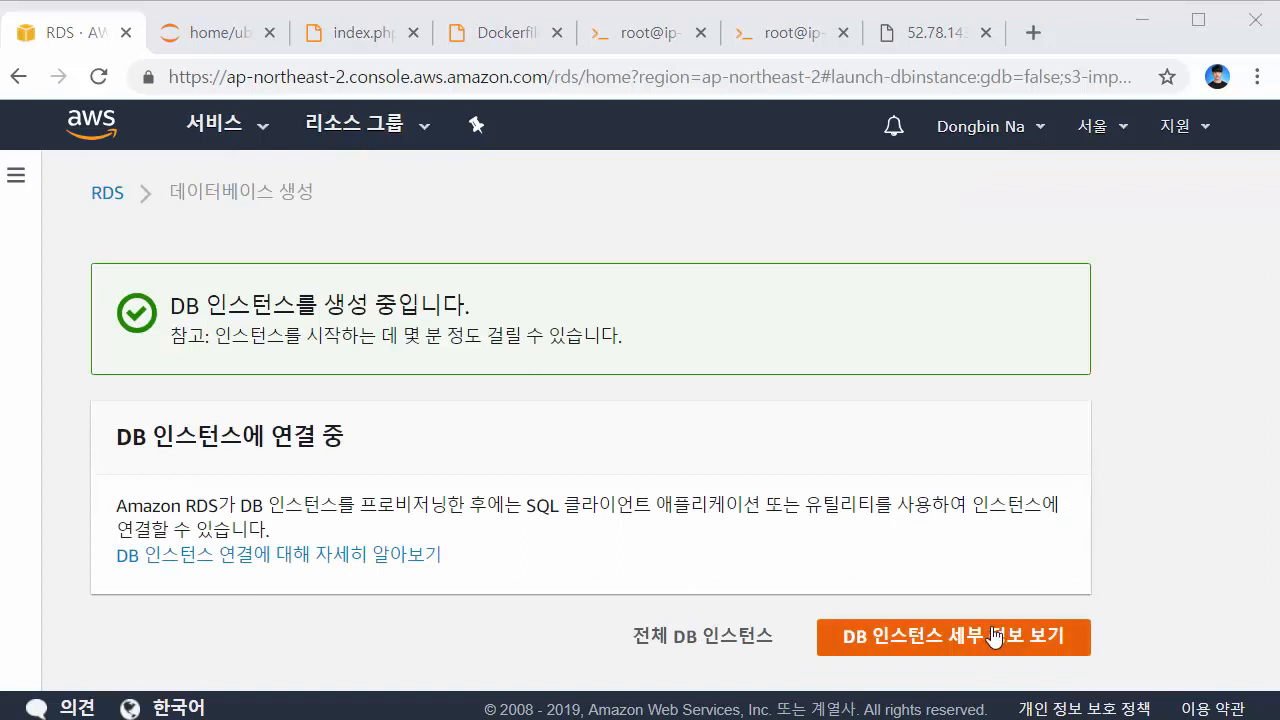
# Check the new instance's status in the Databases list and open docker-mysql-test's details
pyautogui.click(994, 637)
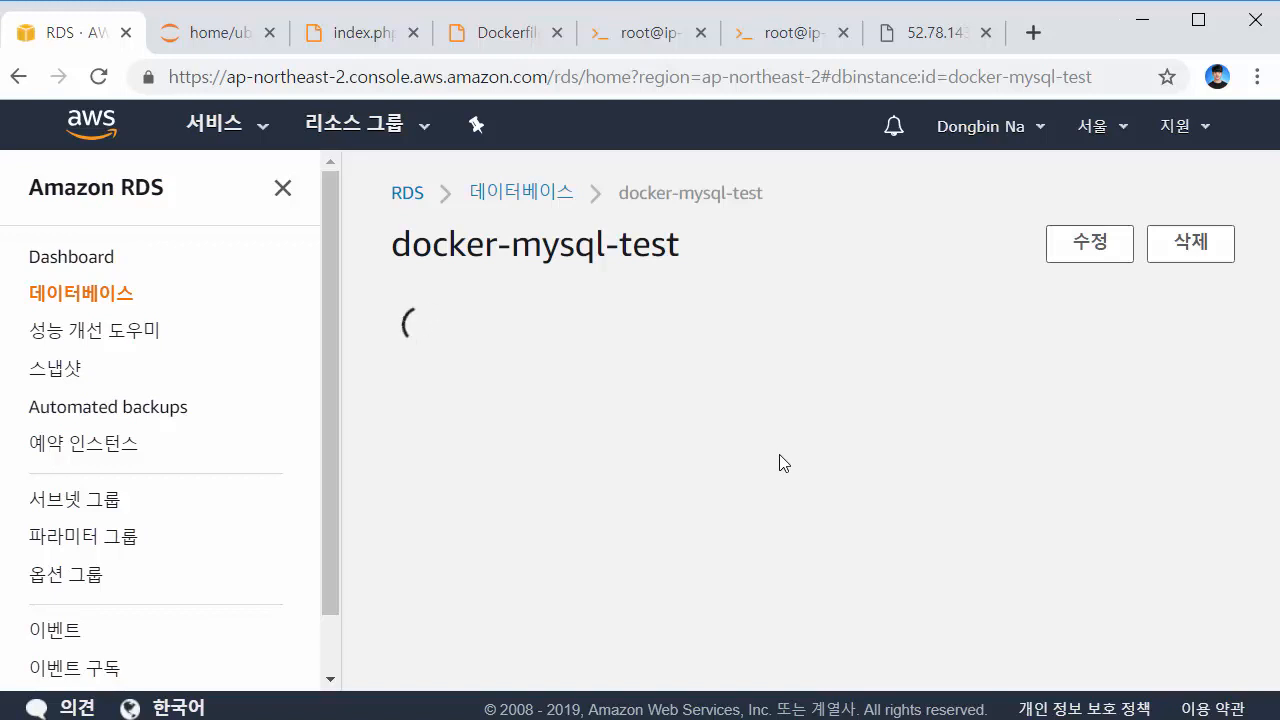
pyautogui.moveTo(780, 636); pyautogui.dragTo(687, 598)
pyautogui.hotkey('ctrl', '-')
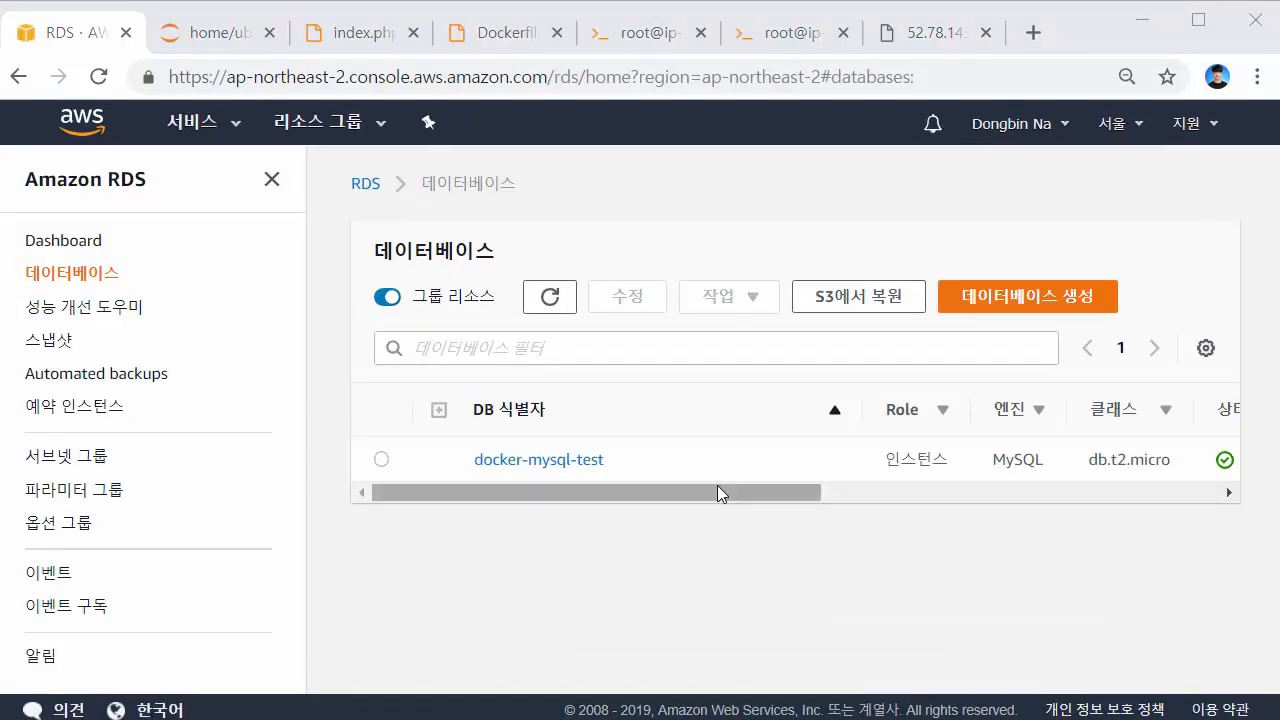
pyautogui.moveTo(717, 485); pyautogui.dragTo(986, 490)
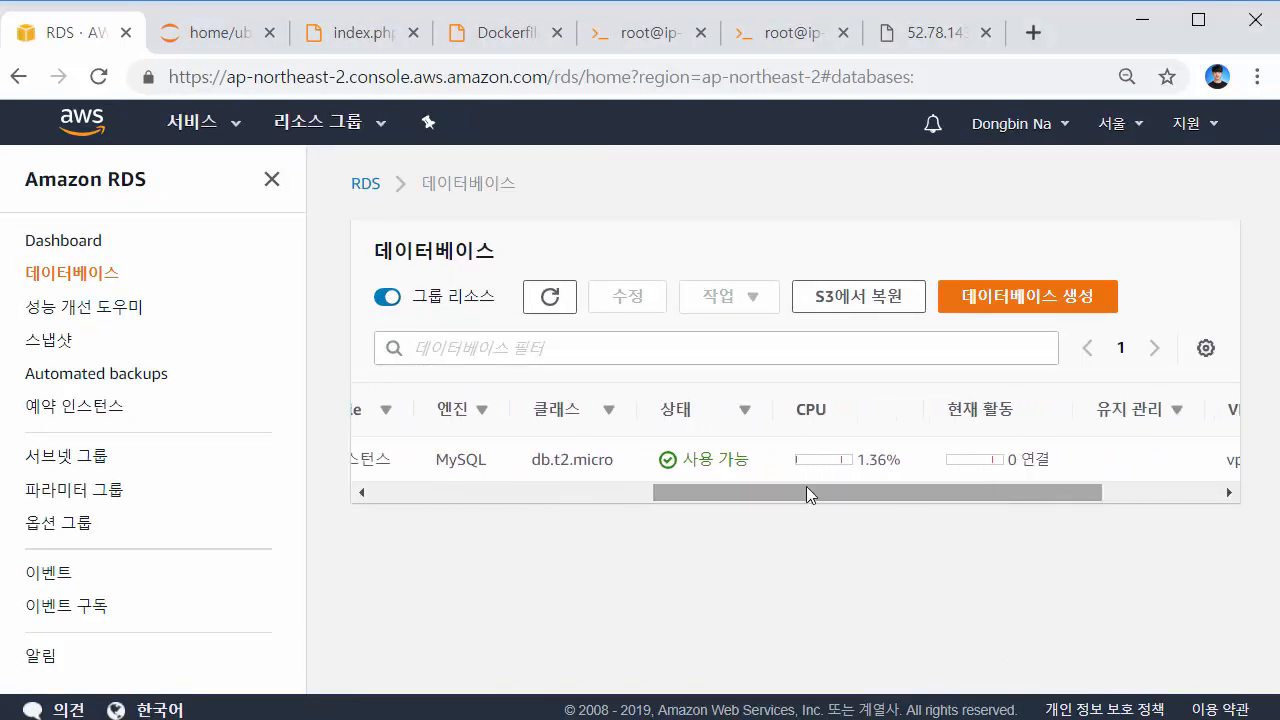
pyautogui.moveTo(814, 490); pyautogui.dragTo(461, 490)
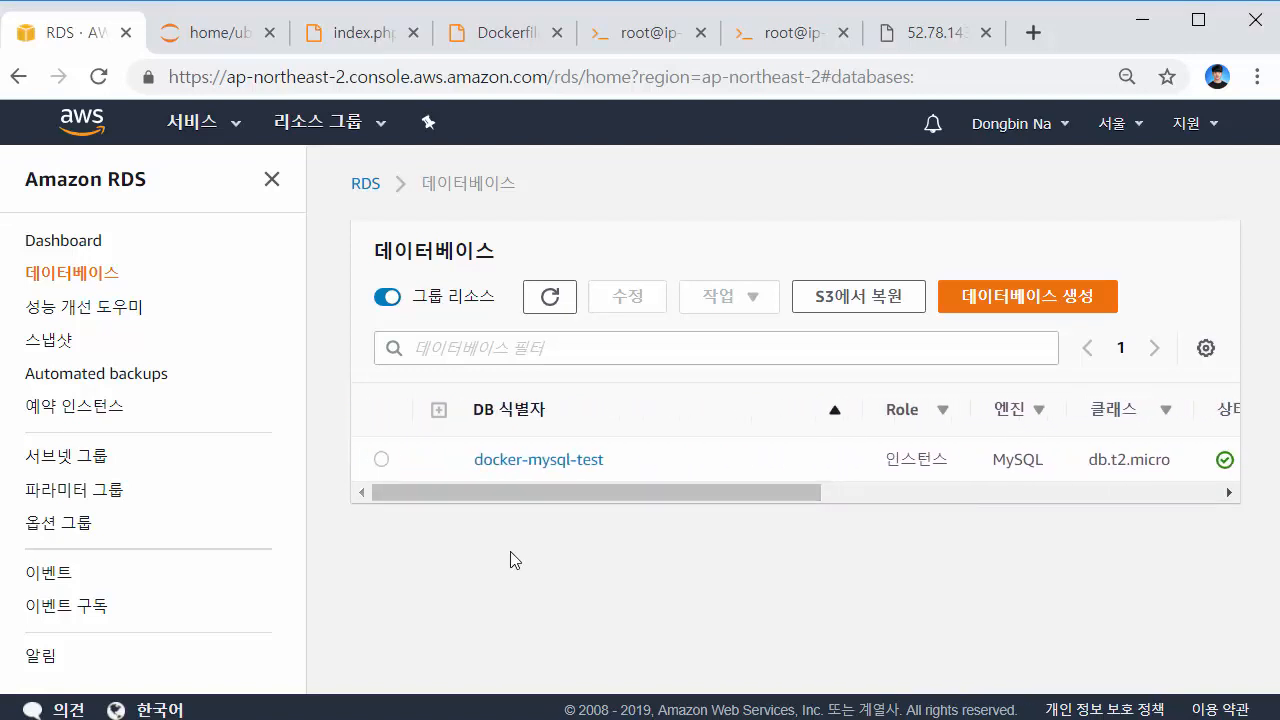
pyautogui.click(538, 462)
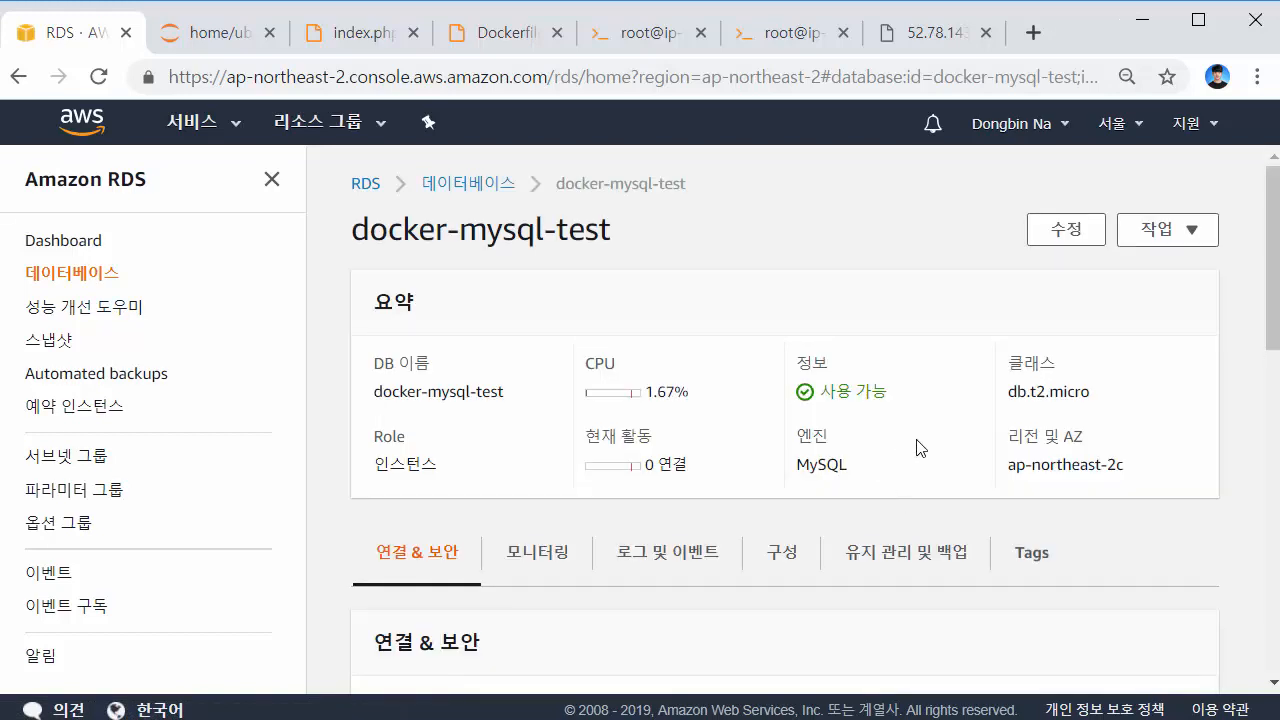
# Open the instance's rds-launch-wizard-5 VPC security group from its connectivity section
pyautogui.scroll(-3, 920, 447)
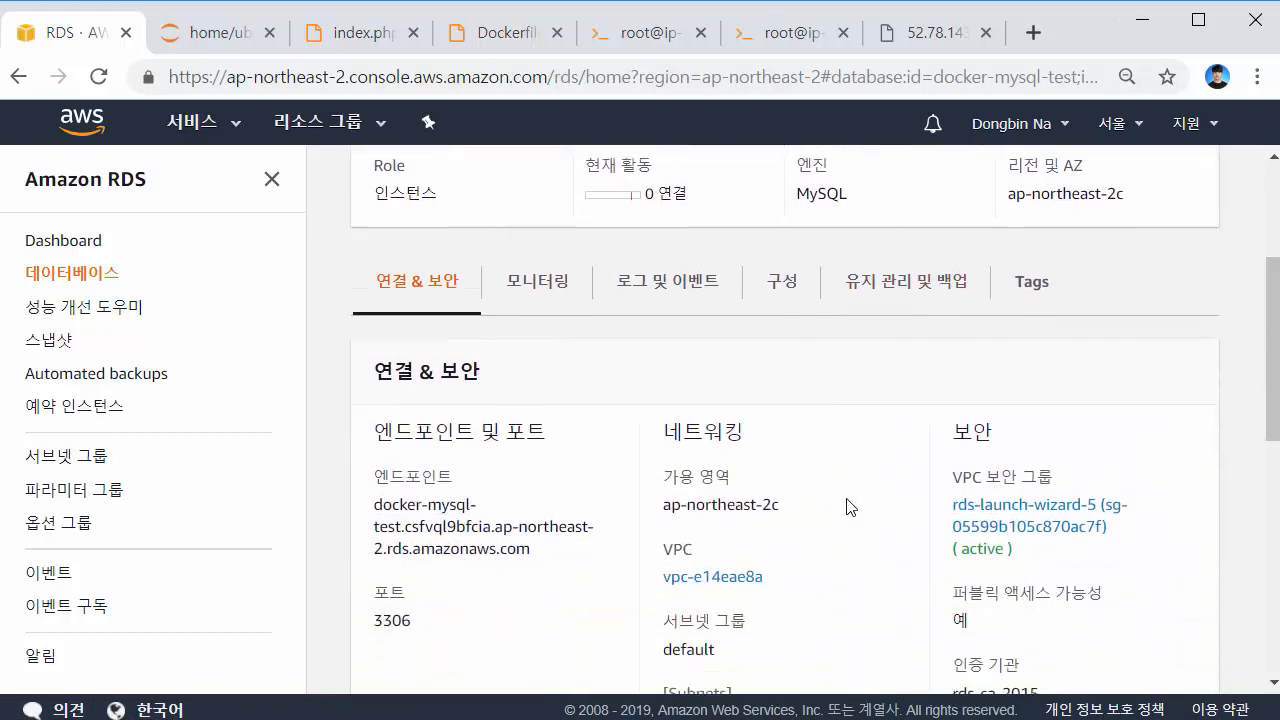
pyautogui.scroll(-1, 846, 507)
pyautogui.click(995, 430)
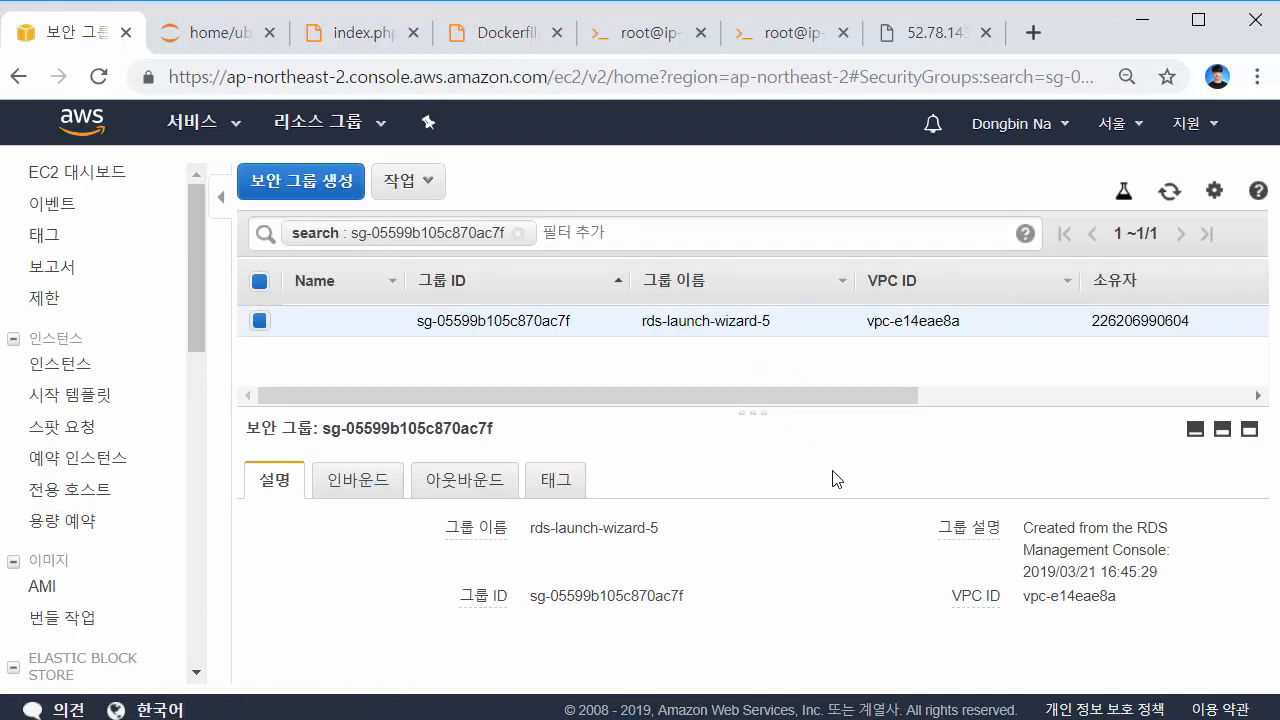
# Show the rds-launch-wizard-5 inbound rules and review the currently allowed source address
pyautogui.click(354, 492)
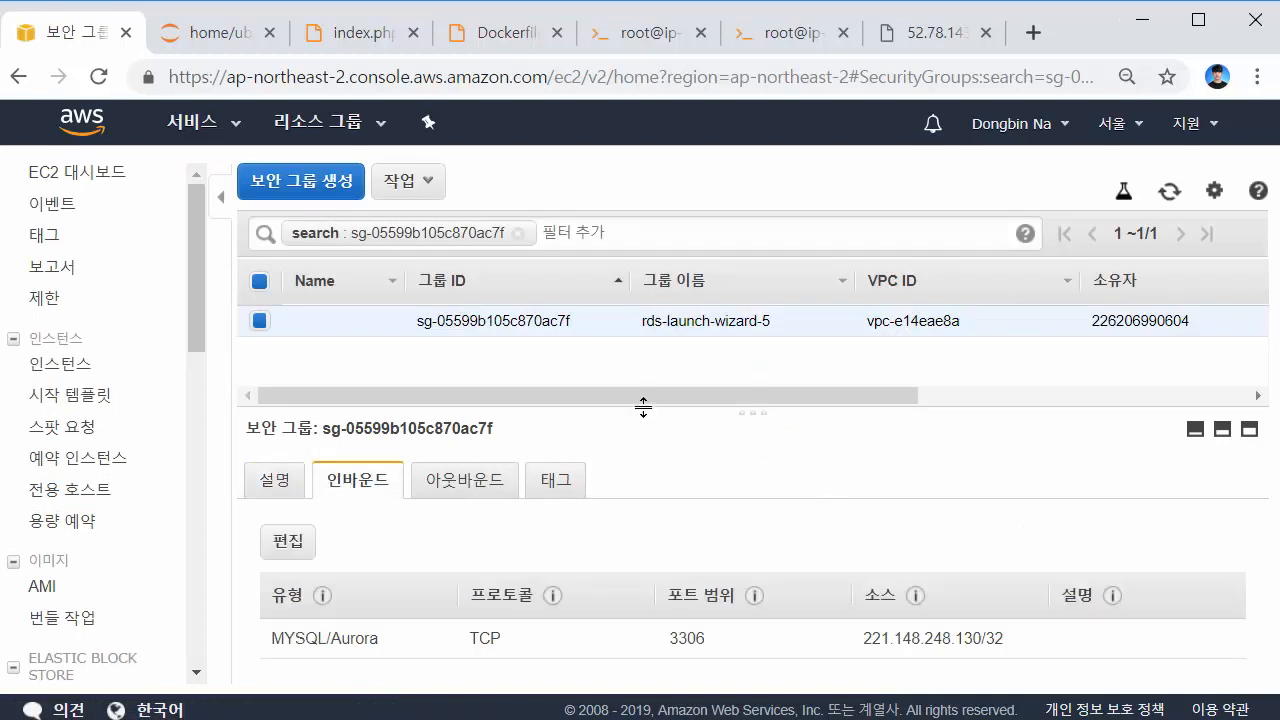
pyautogui.moveTo(643, 407); pyautogui.dragTo(658, 380)
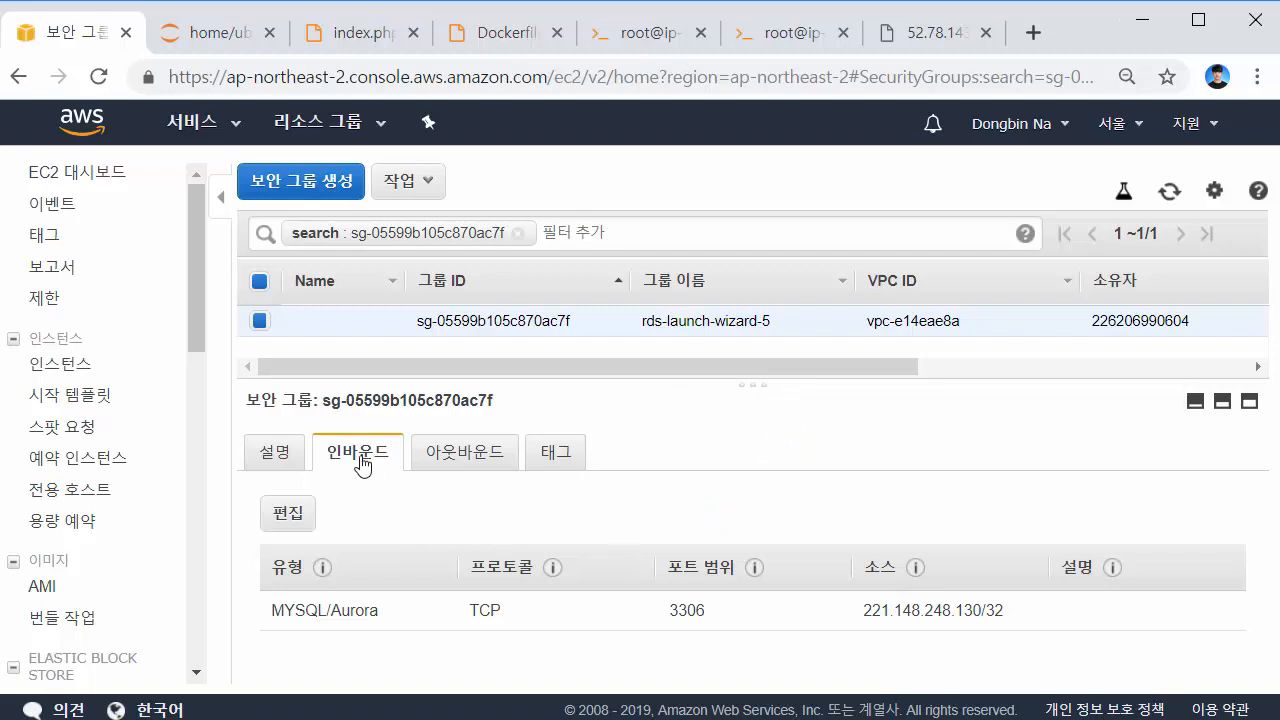
pyautogui.moveTo(860, 612); pyautogui.dragTo(1014, 621)
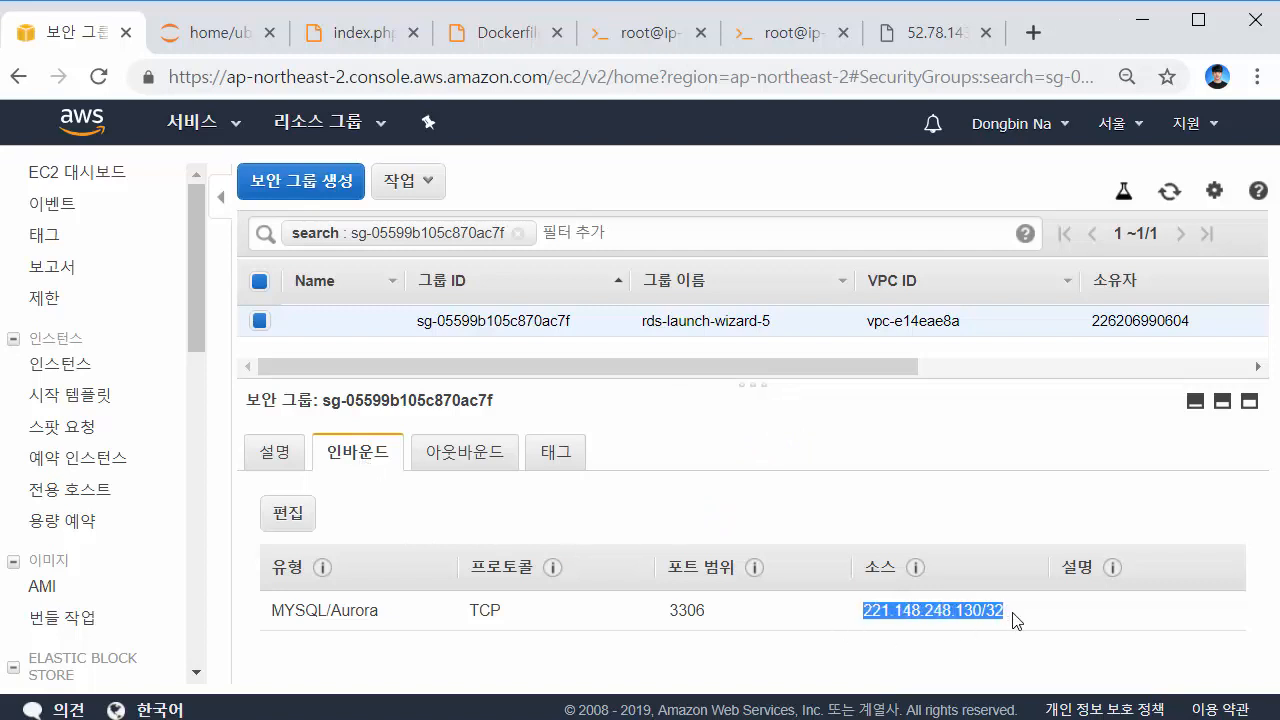
pyautogui.click(1014, 621)
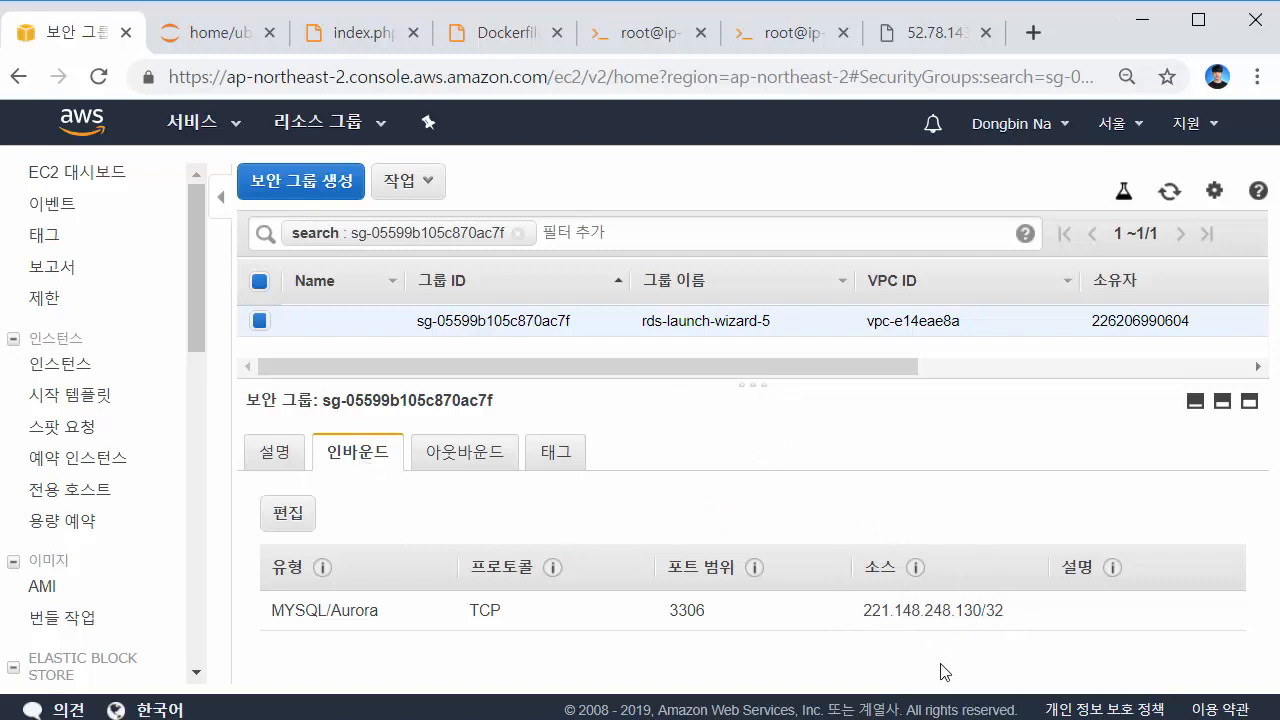
# Change the MYSQL/Aurora port 3306 rule's source to 0.0.0.0/0 and save
pyautogui.click(311, 526)
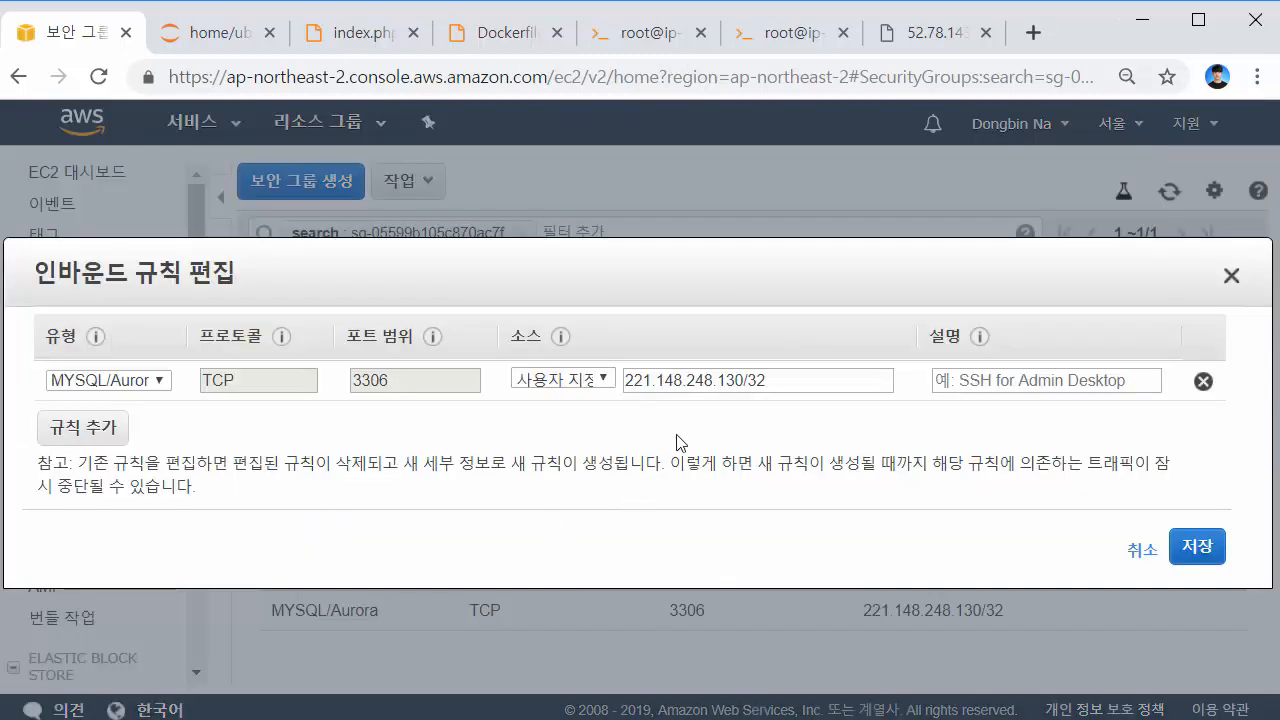
pyautogui.click(791, 380)
pyautogui.hotkey('ctrl', 'a')
pyautogui.write('0.0.0.0/0')
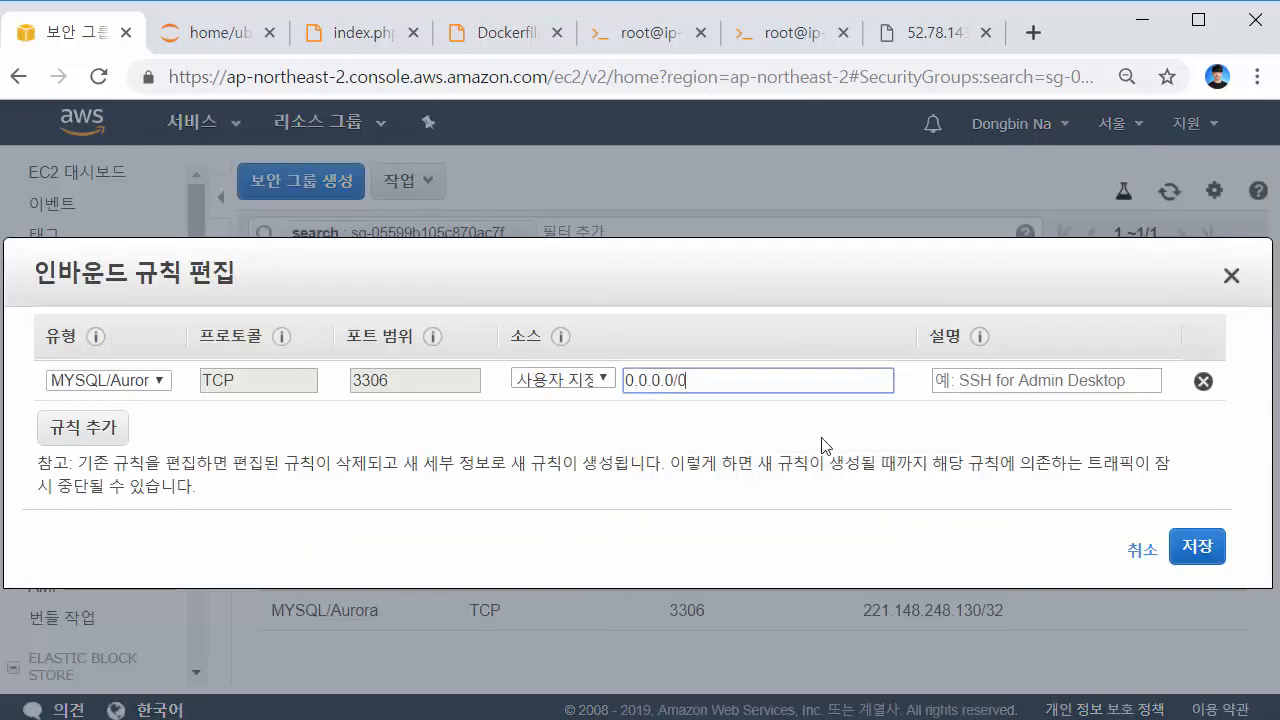
pyautogui.tripleClick(712, 381)
pyautogui.click(714, 383)
pyautogui.click(1196, 548)
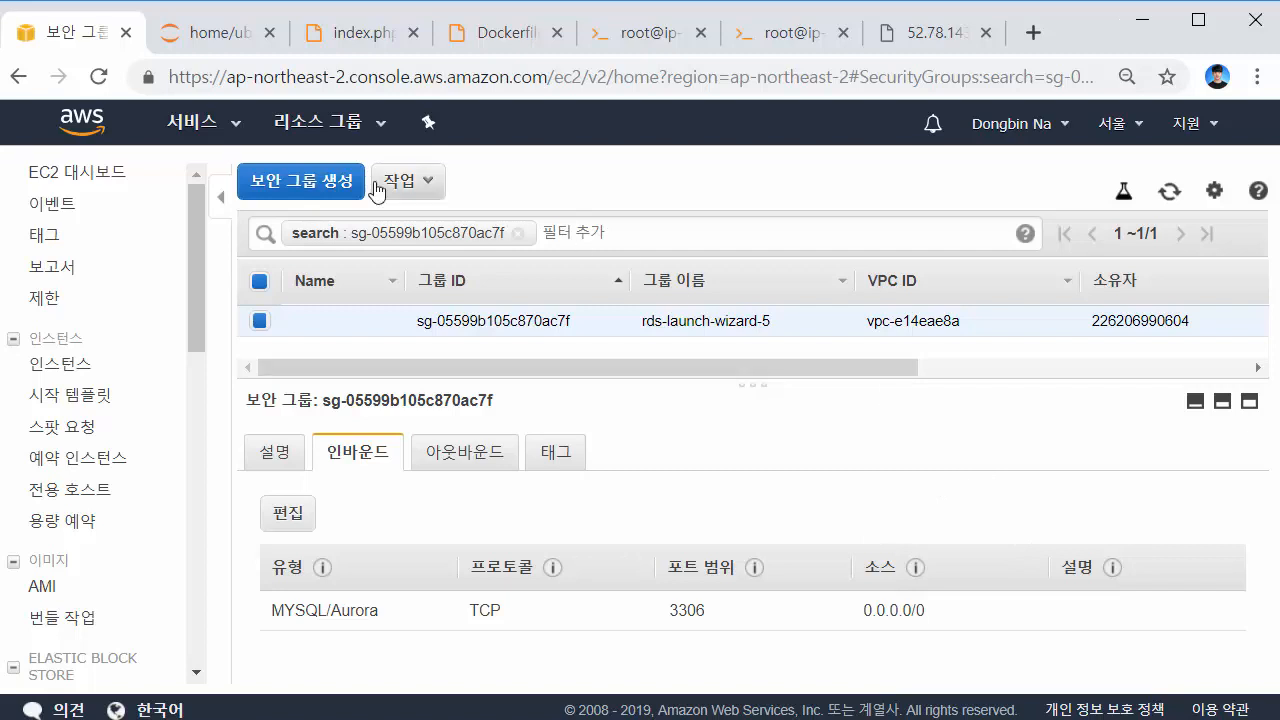
# Go from the console home to RDS Databases and open docker-mysql-test
pyautogui.click(98, 178)
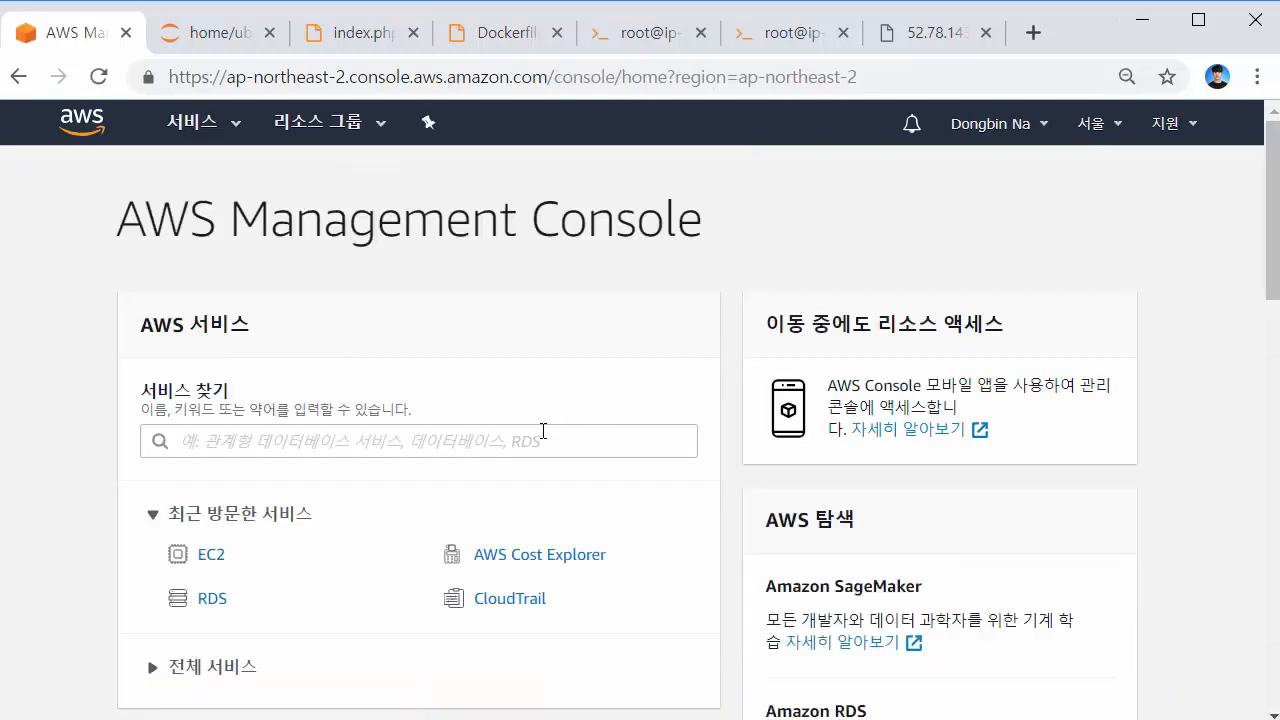
pyautogui.click(192, 601)
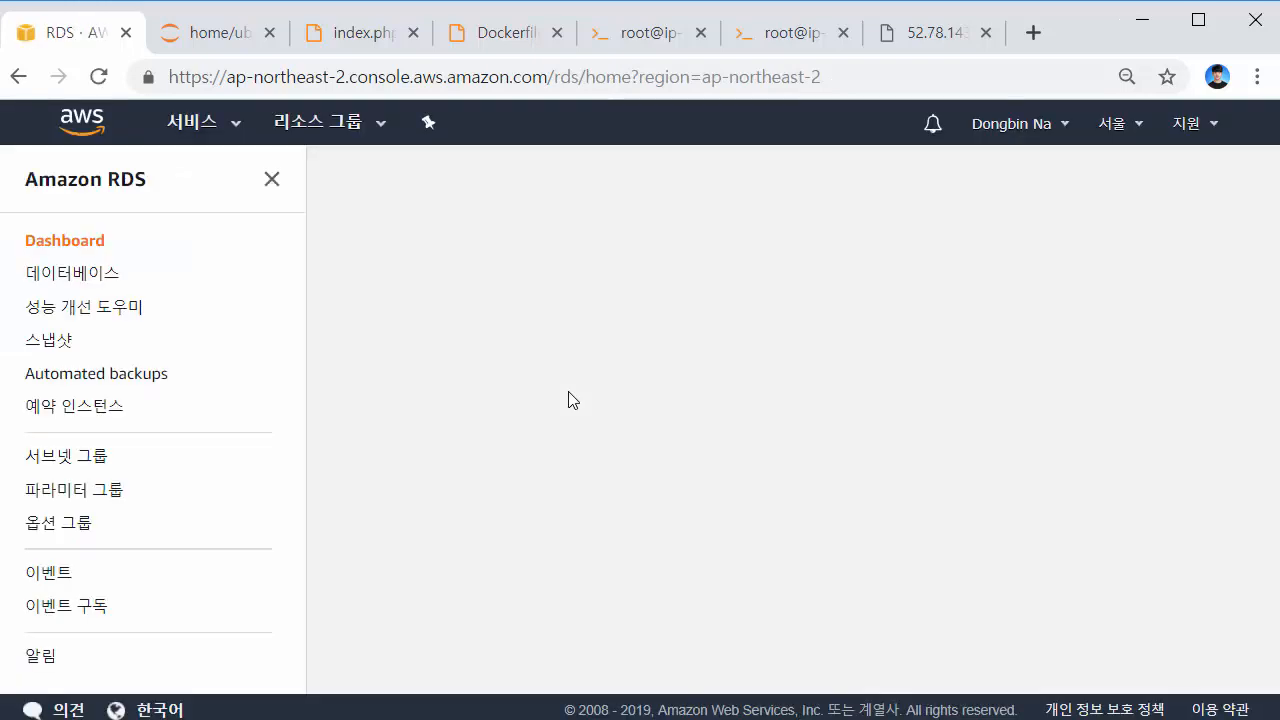
pyautogui.scroll(-1, 606, 449)
pyautogui.click(456, 427)
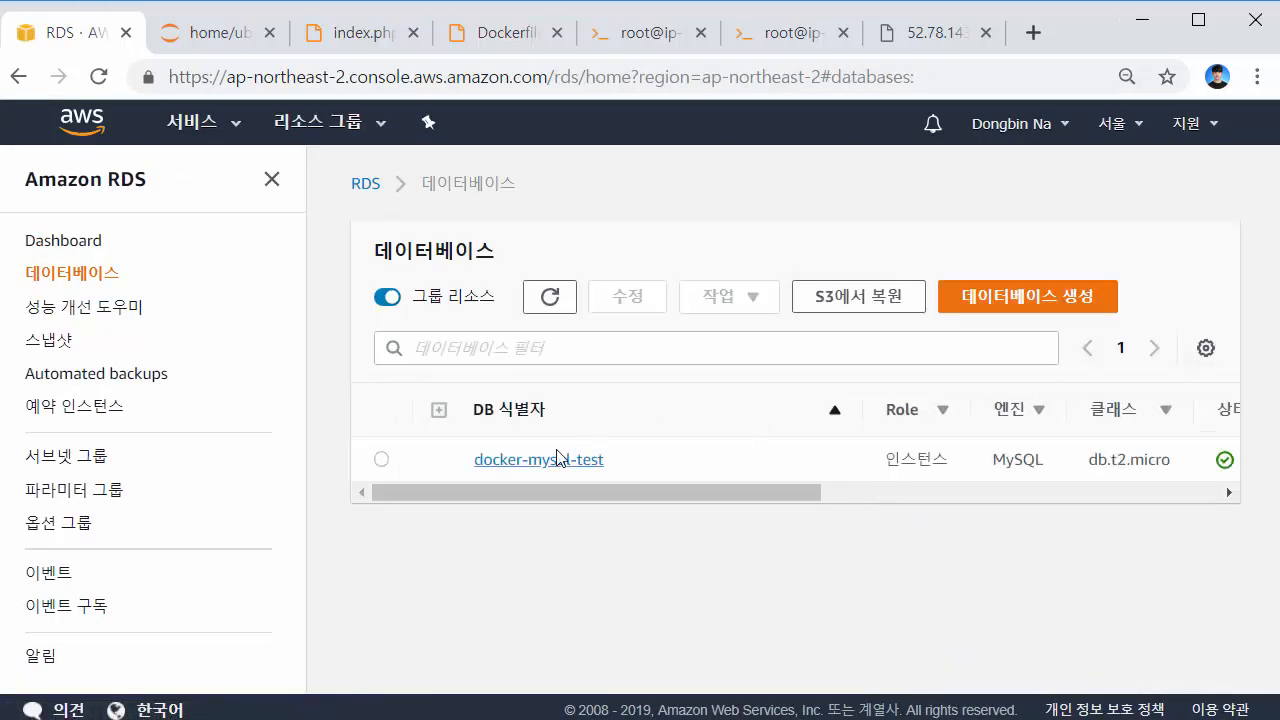
pyautogui.click(558, 459)
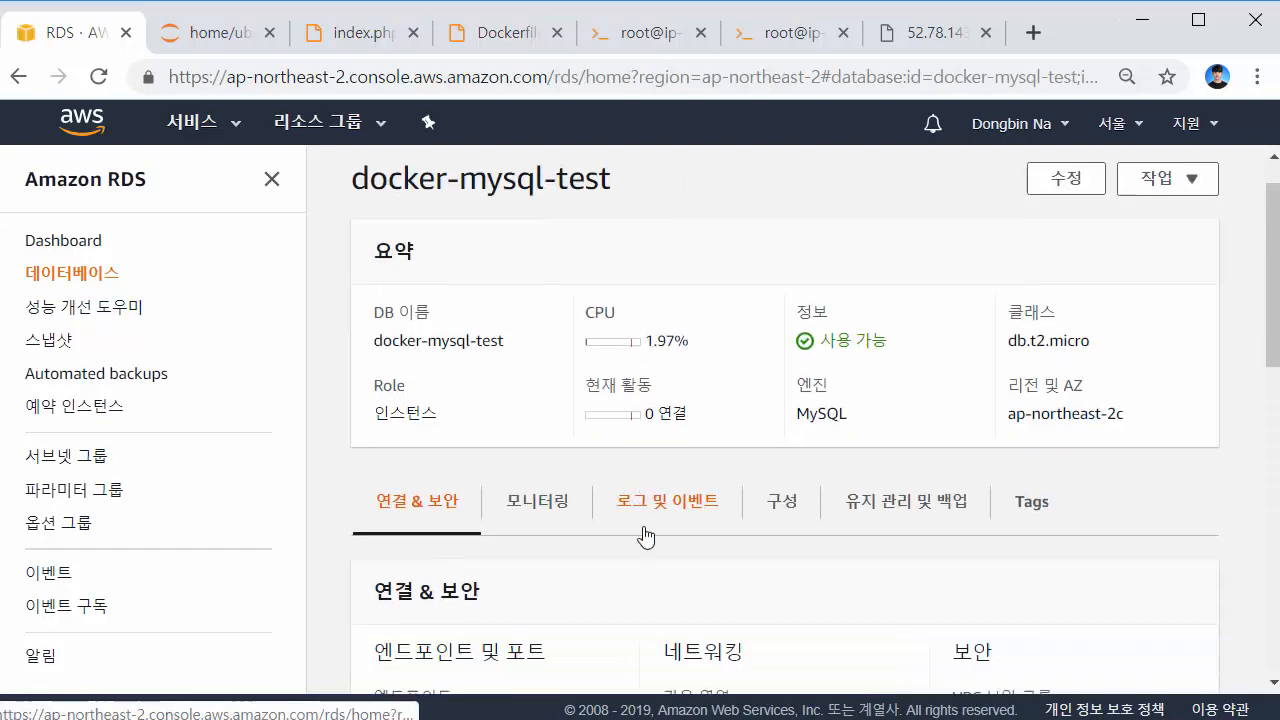
# Copy the docker-mysql-test endpoint address and return to the index.php editor
pyautogui.scroll(-3, 646, 537)
pyautogui.moveTo(575, 452); pyautogui.dragTo(379, 404)
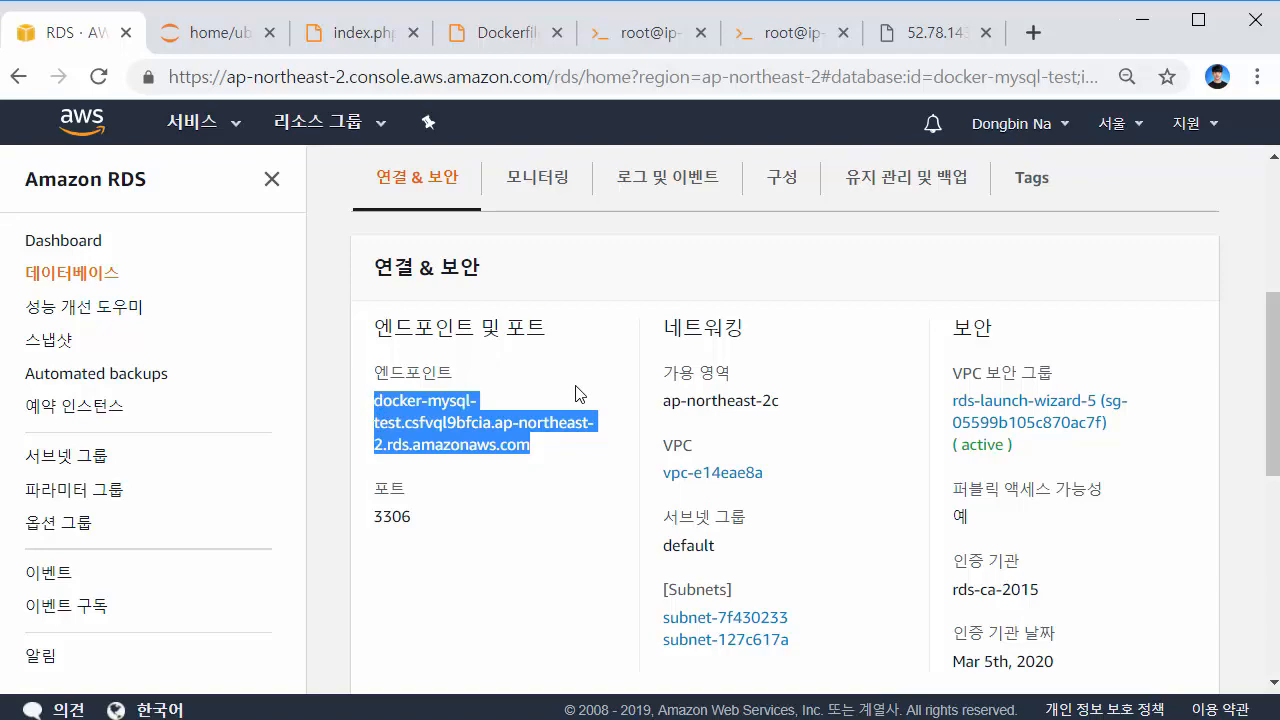
pyautogui.click(602, 422)
pyautogui.scroll(4, 680, 434)
pyautogui.click(357, 34)
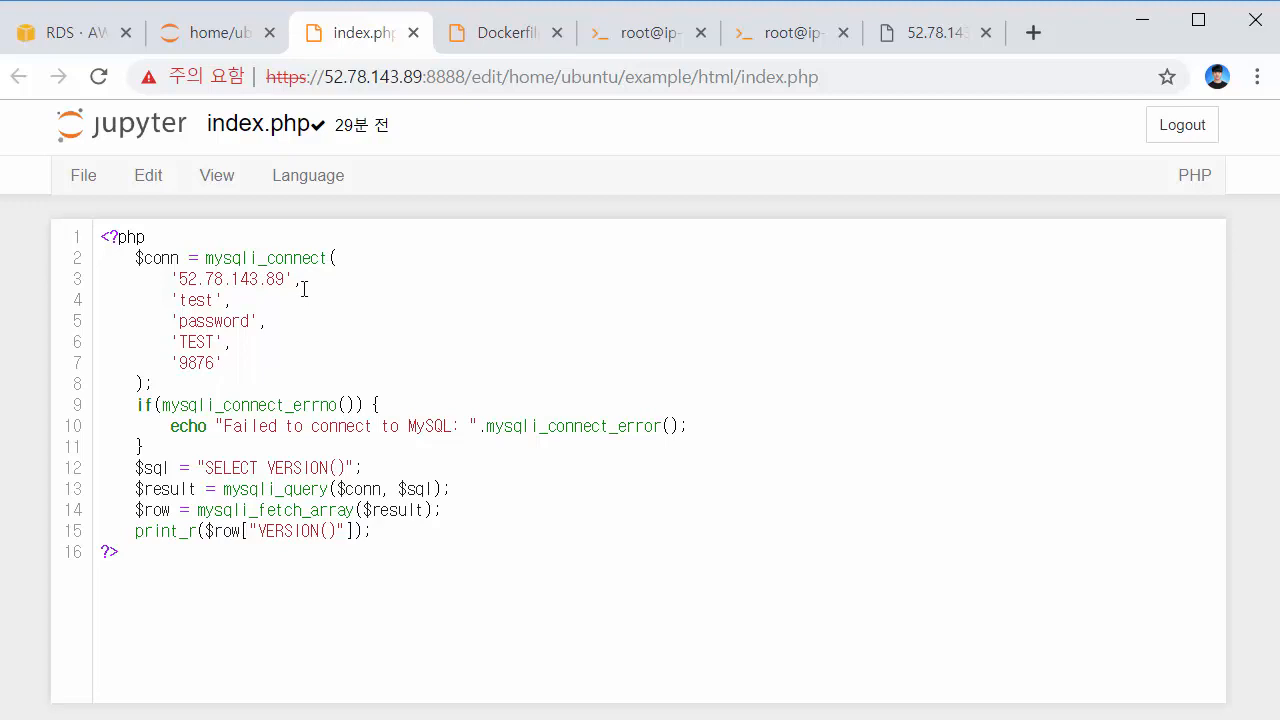
# Replace the host IP on line 3 of index.php with the RDS endpoint and save
pyautogui.moveTo(287, 279); pyautogui.dragTo(184, 277)
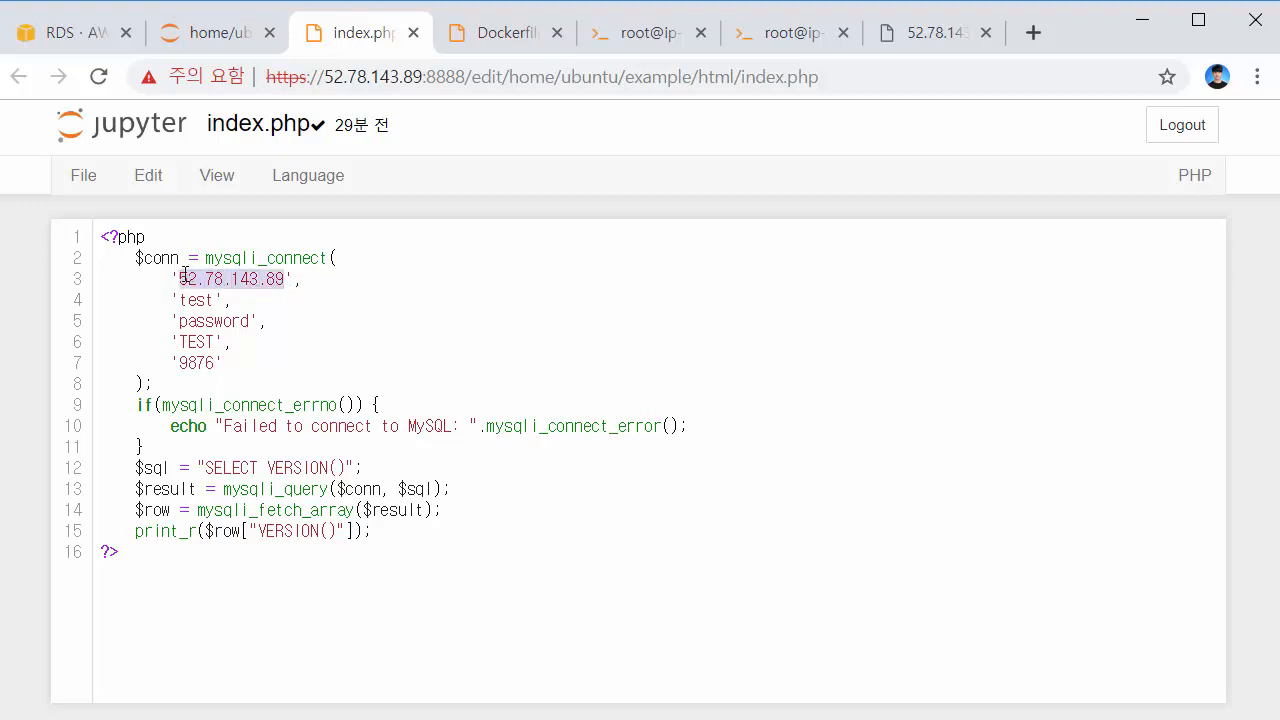
pyautogui.write('docker-mysql-test.csfvql9bfcia.ap-northeast-2.rds.amazonaws.com')
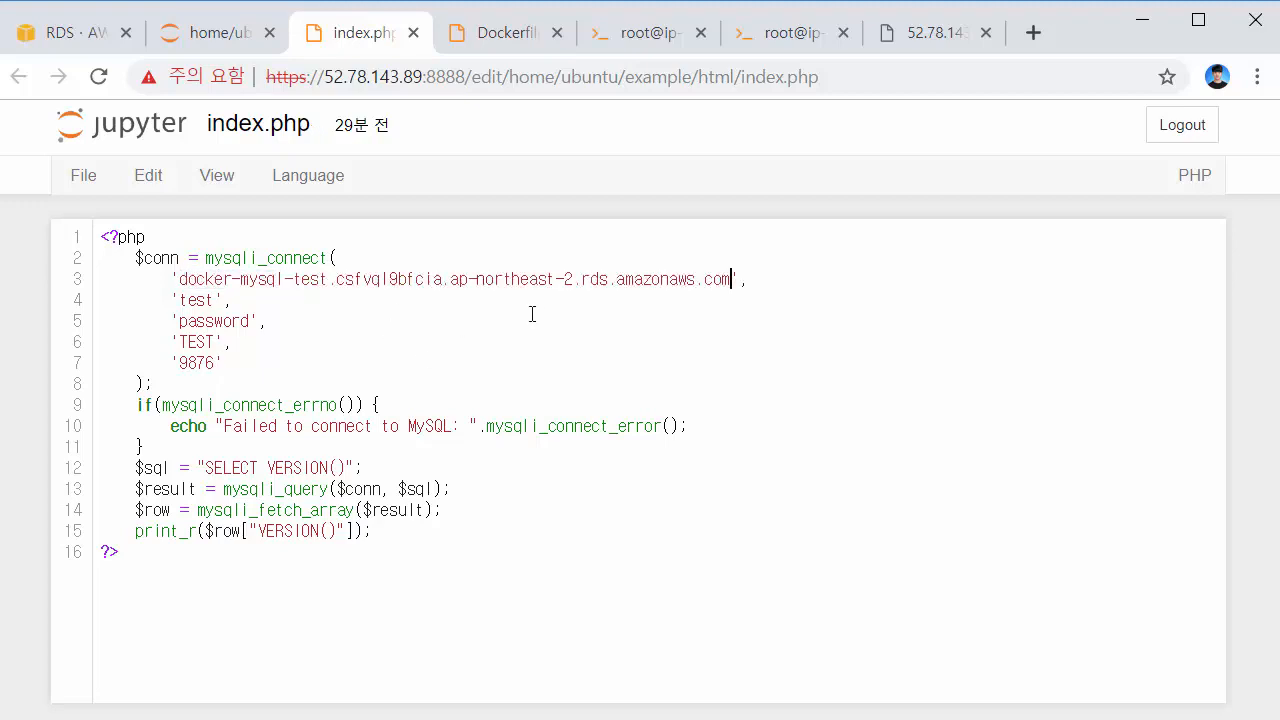
pyautogui.click(601, 309)
pyautogui.hotkey('ctrl', 's')
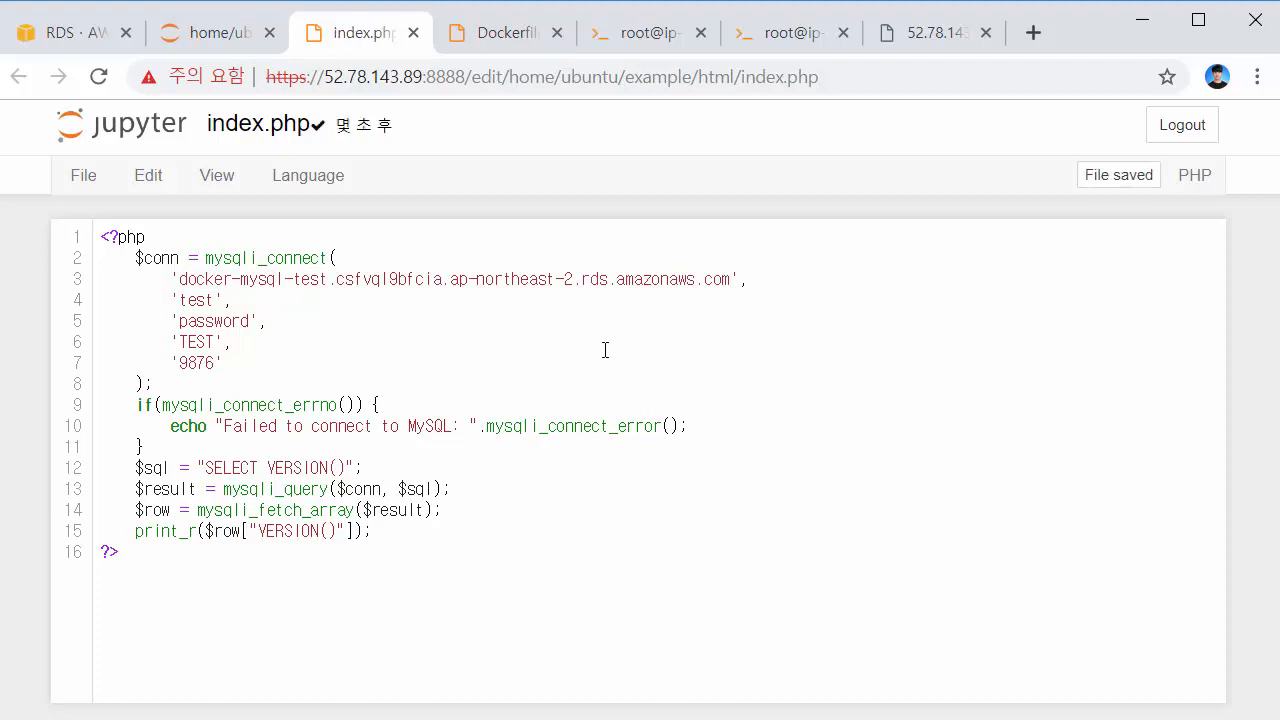
# Change the database user on line 4 from 'test' to 'user' and save index.php
pyautogui.doubleClick(199, 301)
pyautogui.write('USER')
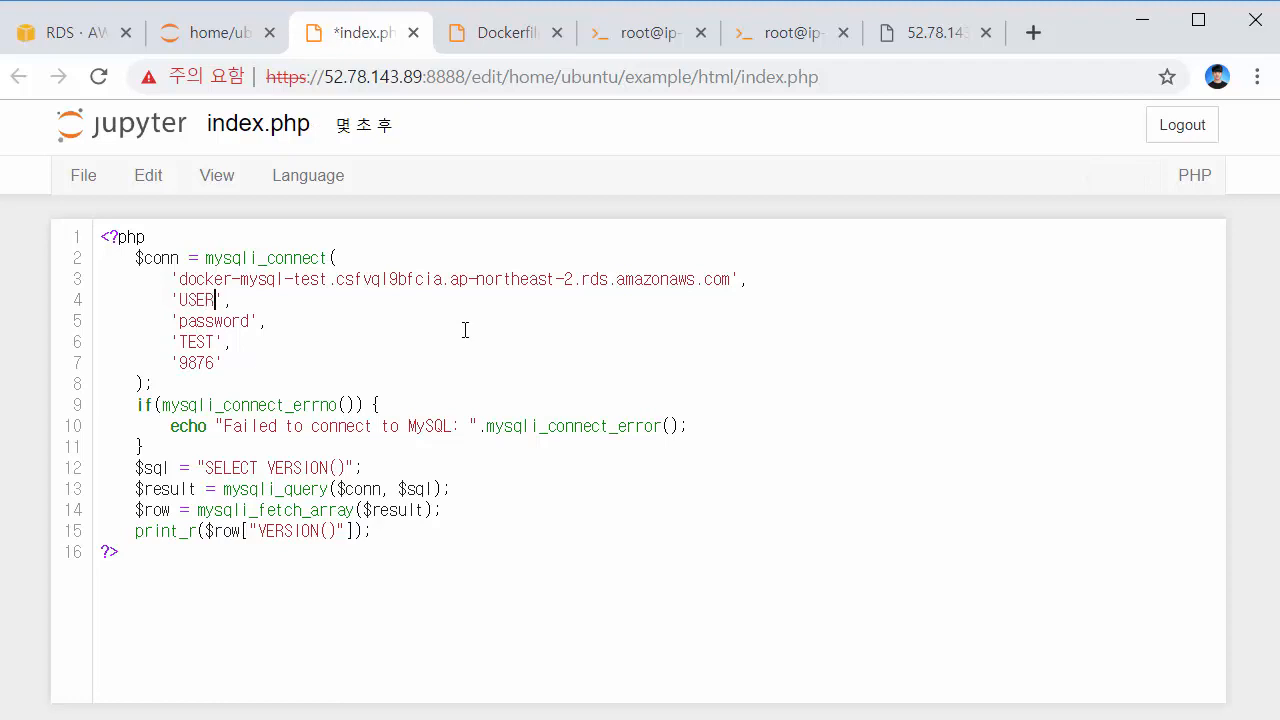
pyautogui.press('BackSpace')
pyautogui.press('BackSpace')
pyautogui.write('user')
pyautogui.hotkey('ctrl', 's')
pyautogui.moveTo(266, 382); pyautogui.dragTo(46, 262)
pyautogui.click(359, 345)
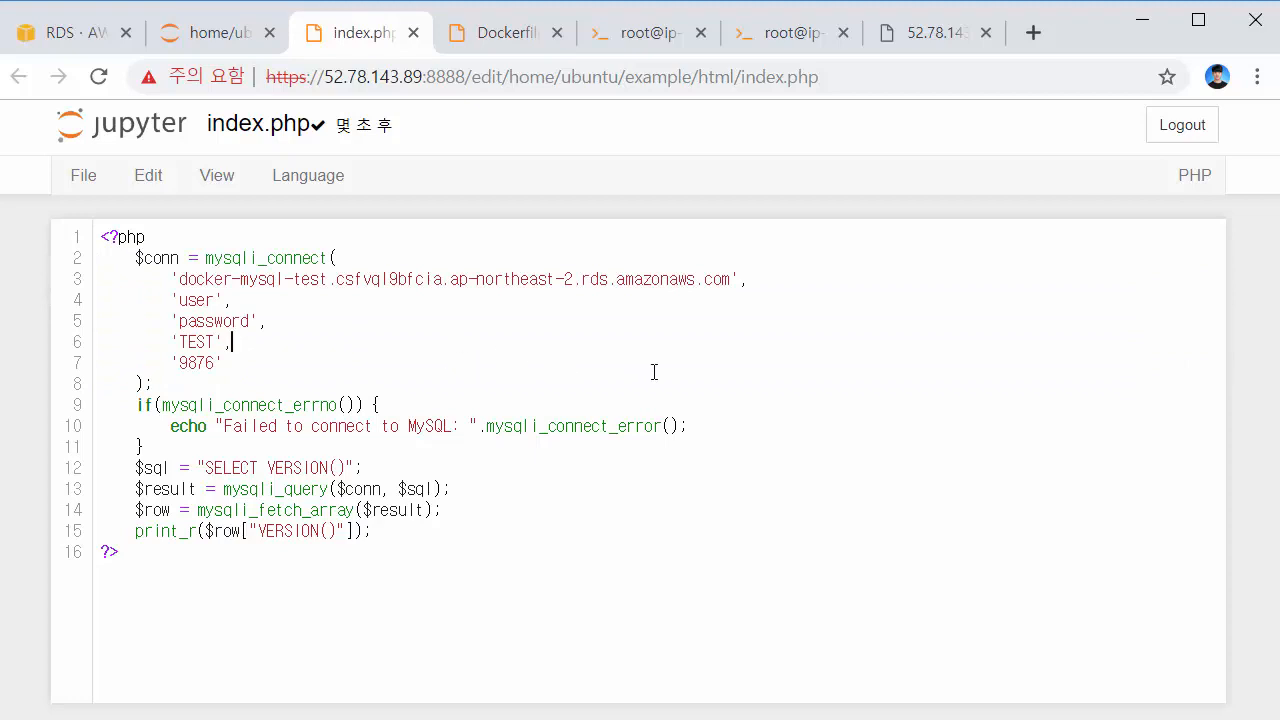
pyautogui.hotkey('ctrl', 's')
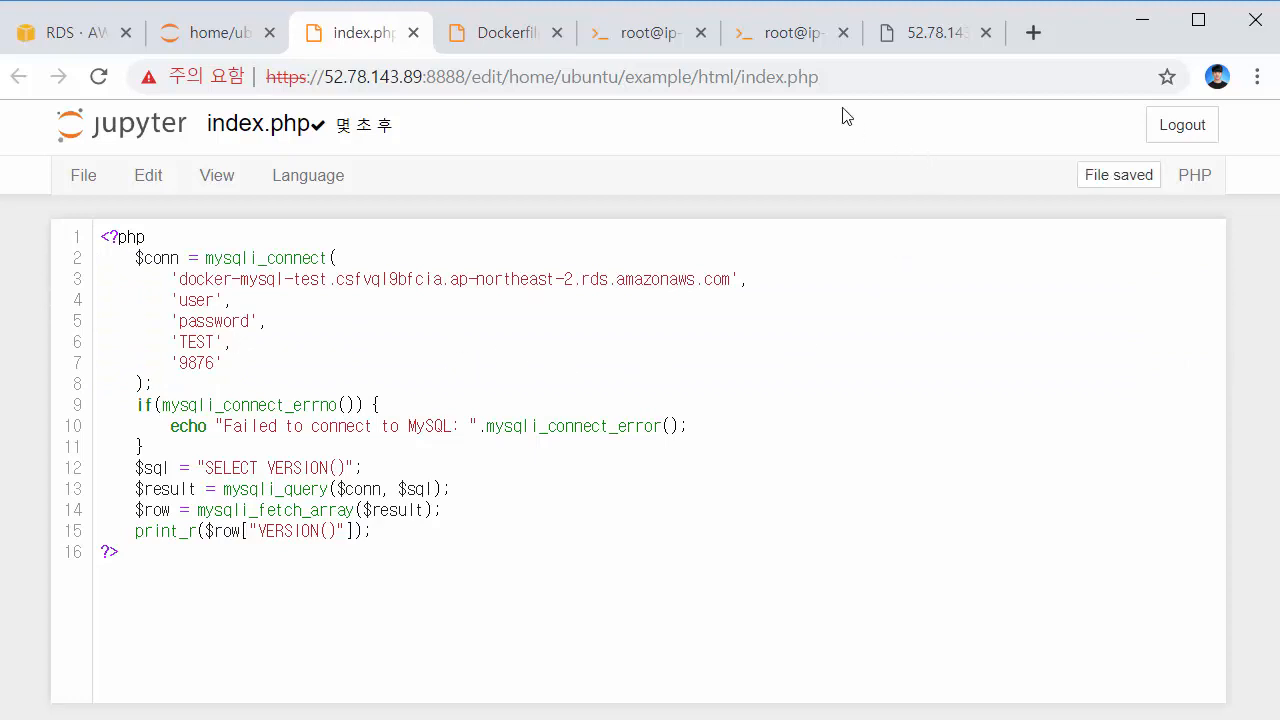
pyautogui.click(925, 32)
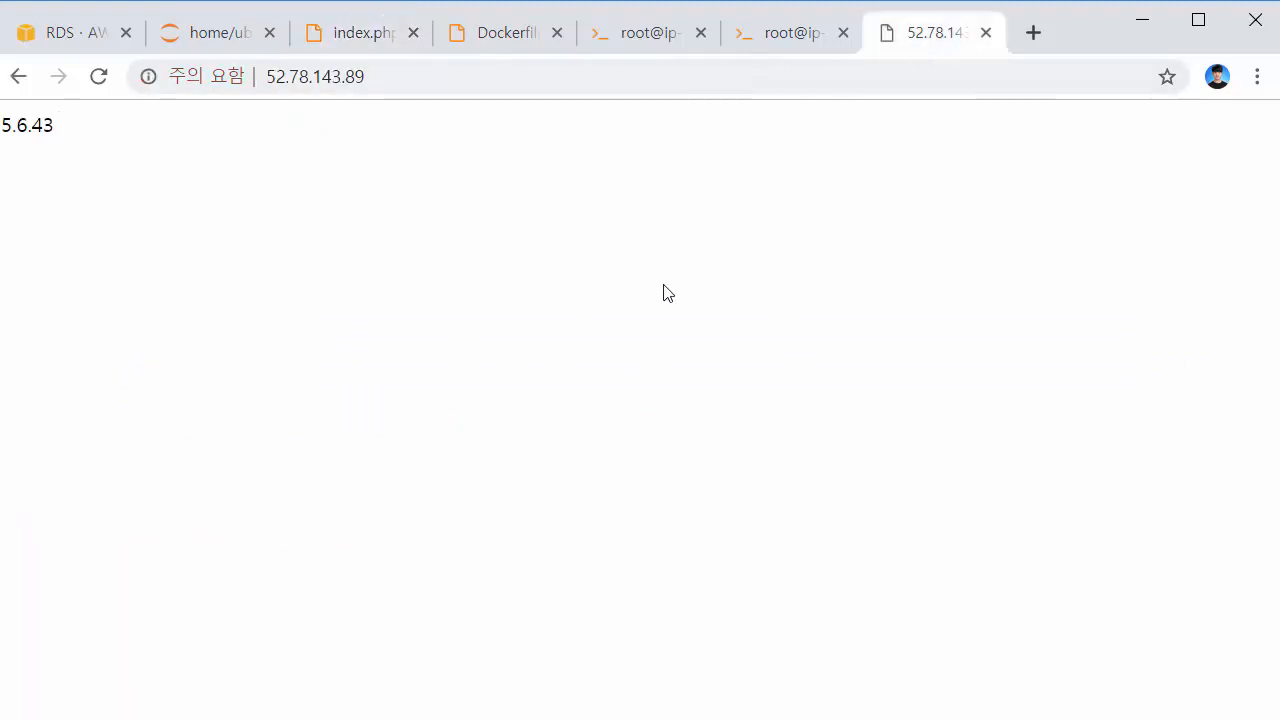
# Reload the page, then change line 7's port from 9876 to 3306 and save index.php
pyautogui.press('F5')
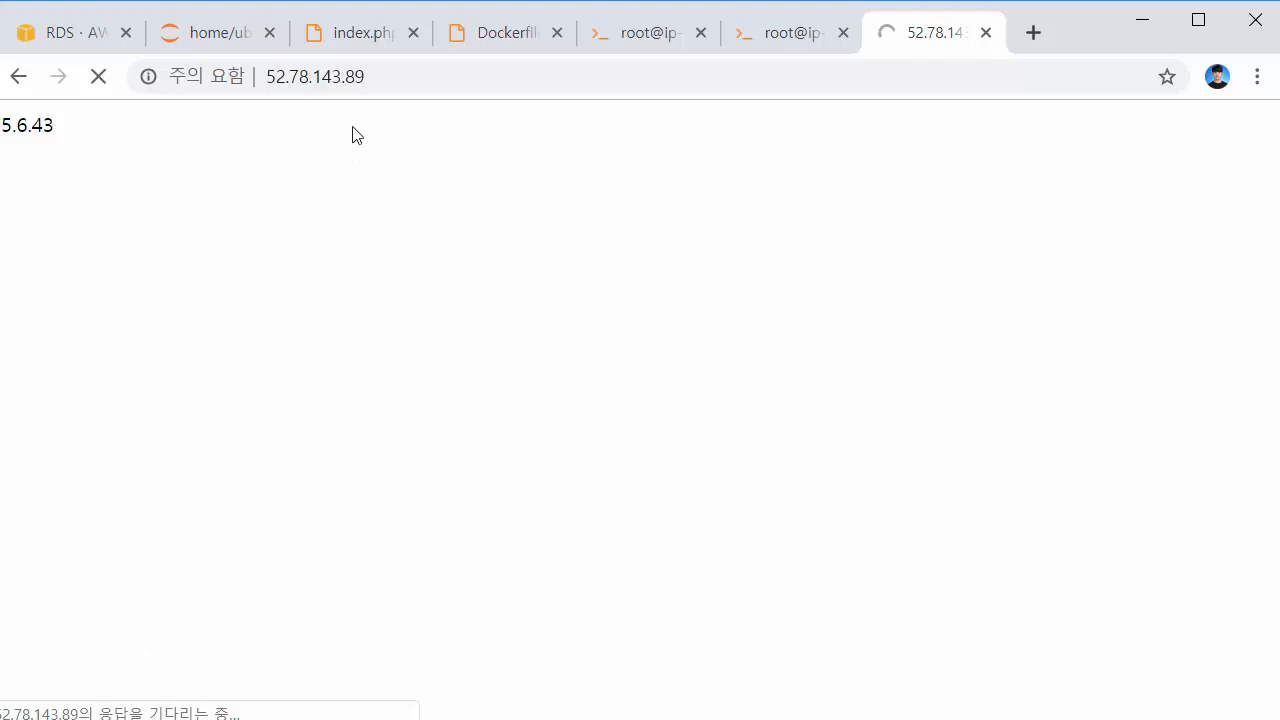
pyautogui.click(368, 42)
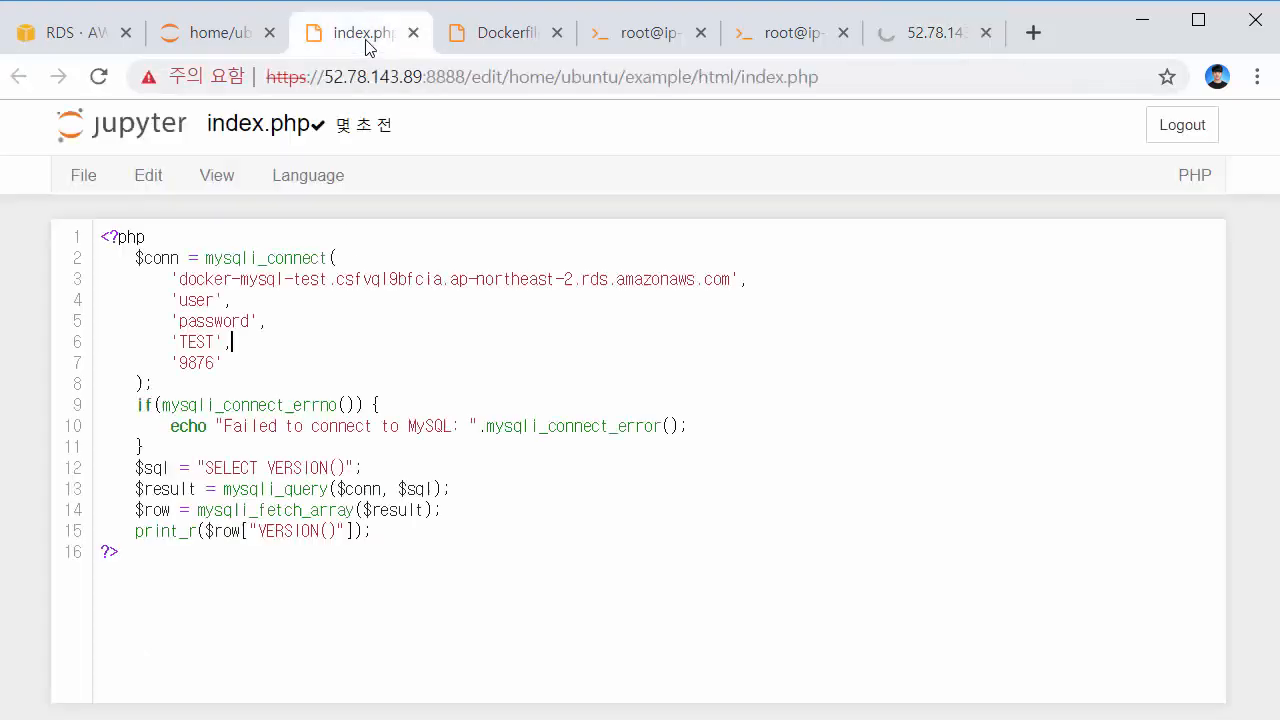
pyautogui.doubleClick(205, 362)
pyautogui.write('330')
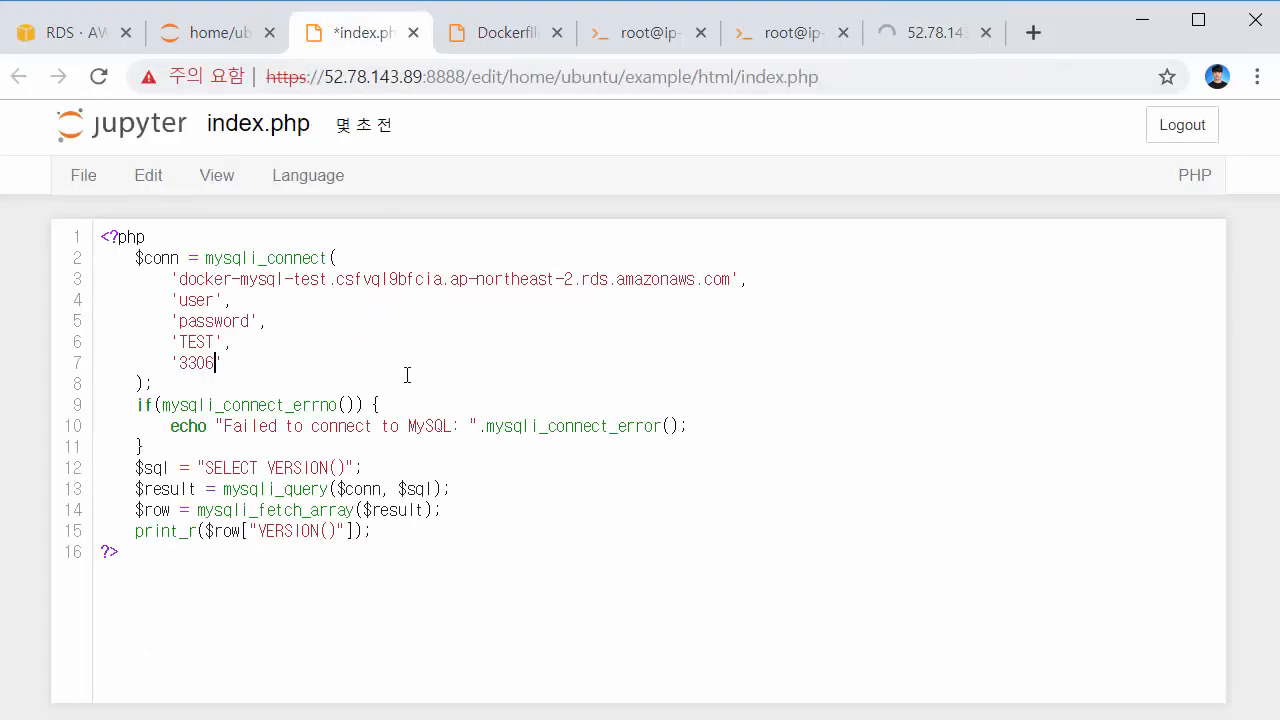
pyautogui.hotkey('ctrl', 's')
pyautogui.doubleClick(200, 366)
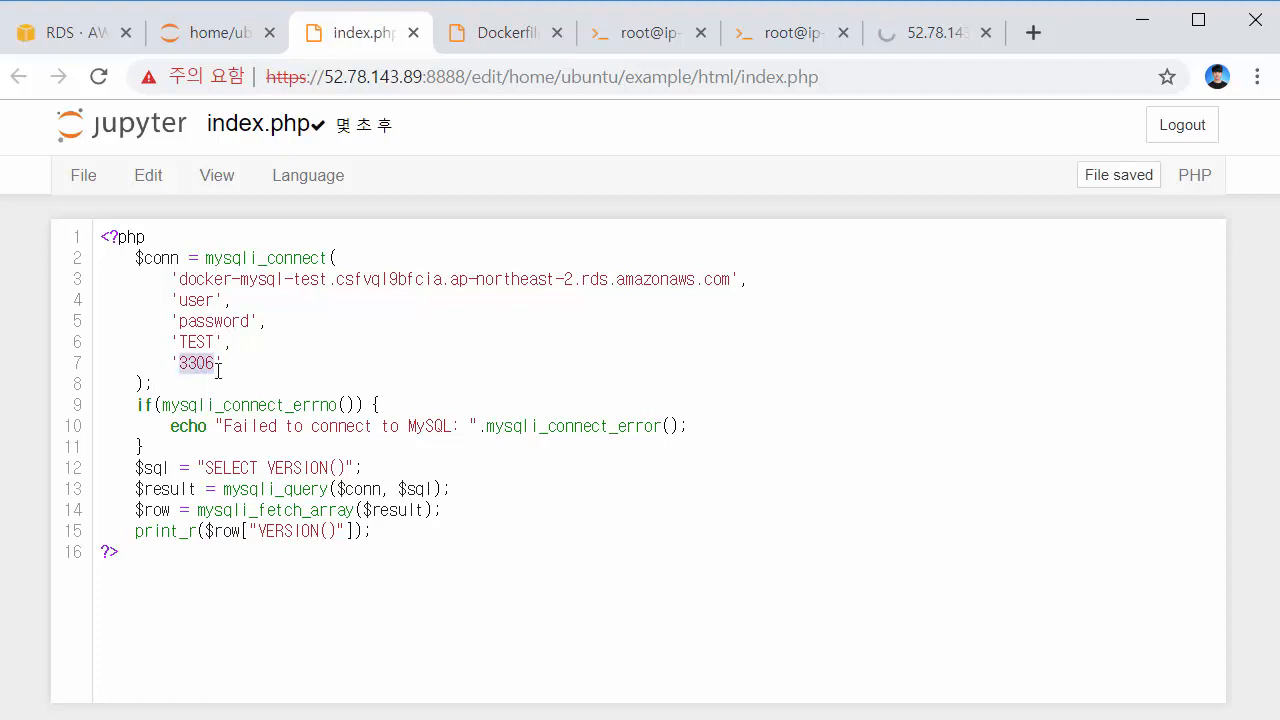
pyautogui.click(258, 369)
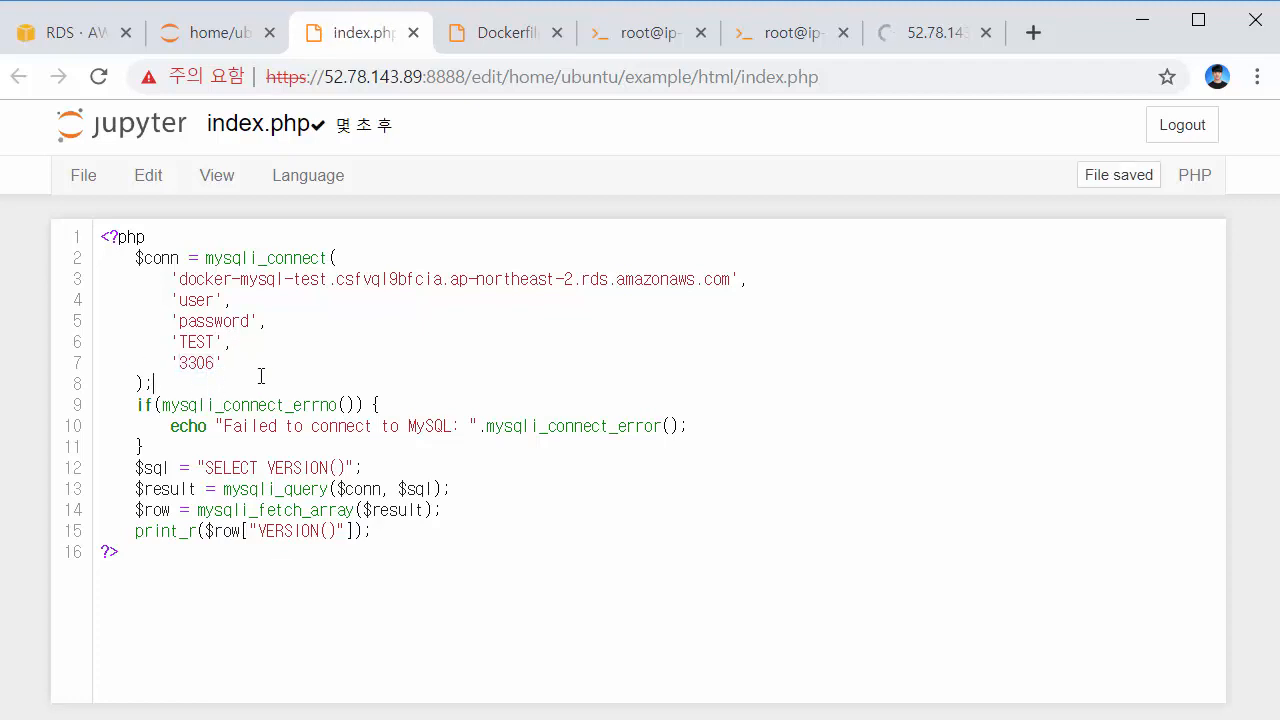
pyautogui.doubleClick(194, 368)
pyautogui.click(384, 362)
pyautogui.click(930, 46)
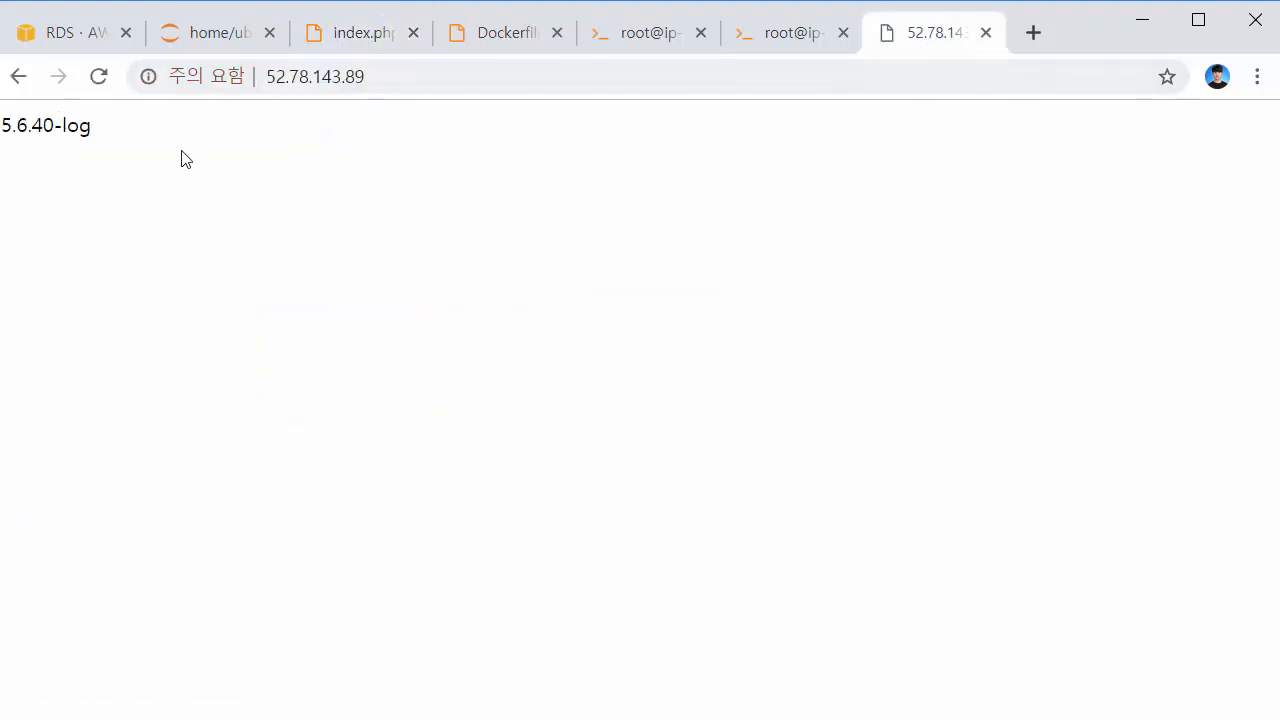
# Review the reported 5.6.40-log version, then go to the Jupyter terminal's container listing
pyautogui.moveTo(96, 127); pyautogui.dragTo(2, 148)
pyautogui.click(19, 155)
pyautogui.tripleClick(61, 126)
pyautogui.click(43, 151)
pyautogui.moveTo(92, 125); pyautogui.dragTo(4, 146)
pyautogui.click(113, 168)
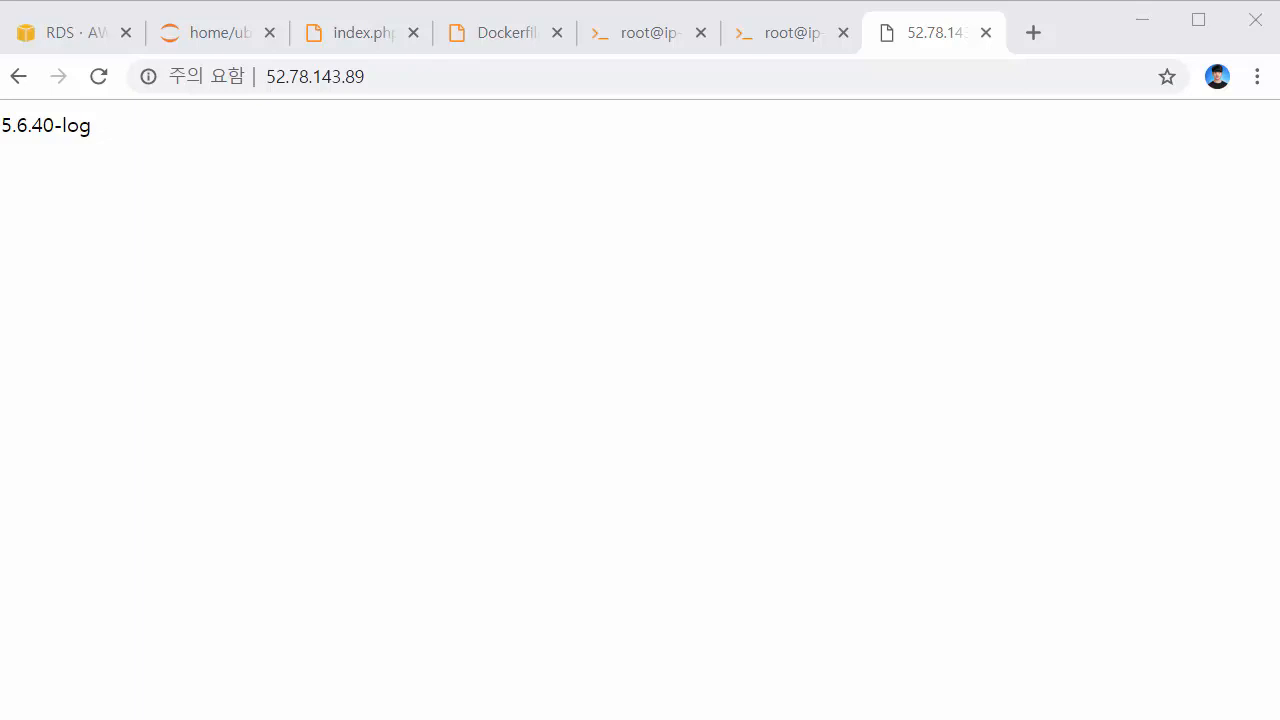
pyautogui.click(630, 33)
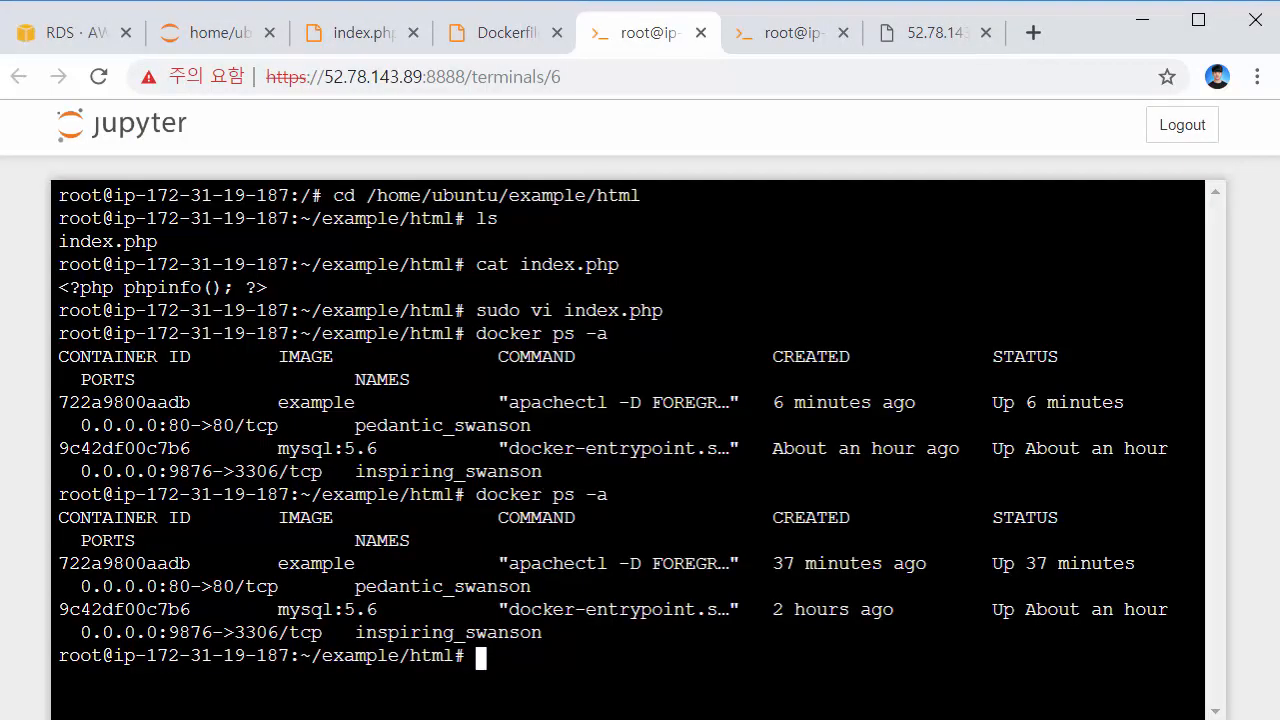
# Check the container port mapping and the page's current 5.6.40-log version
pyautogui.moveTo(81, 588); pyautogui.dragTo(279, 588)
pyautogui.click(279, 588)
pyautogui.click(946, 50)
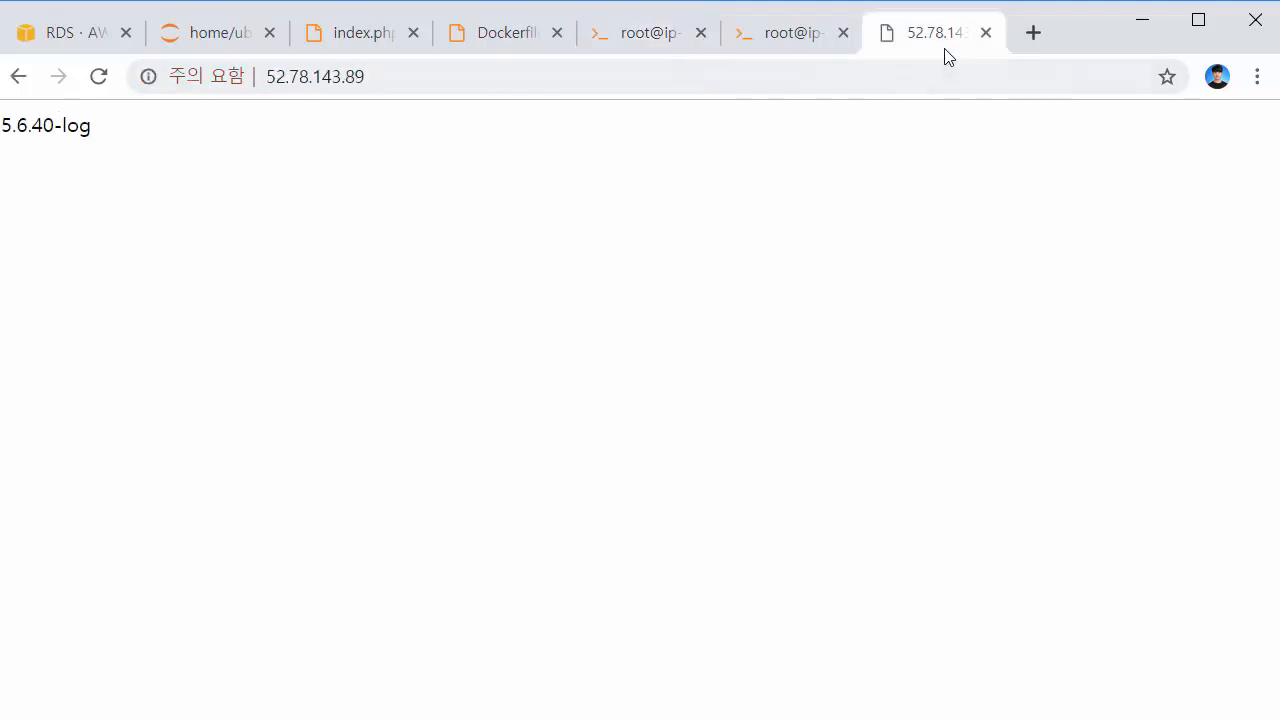
pyautogui.moveTo(360, 203); pyautogui.dragTo(3, 146)
pyautogui.click(206, 153)
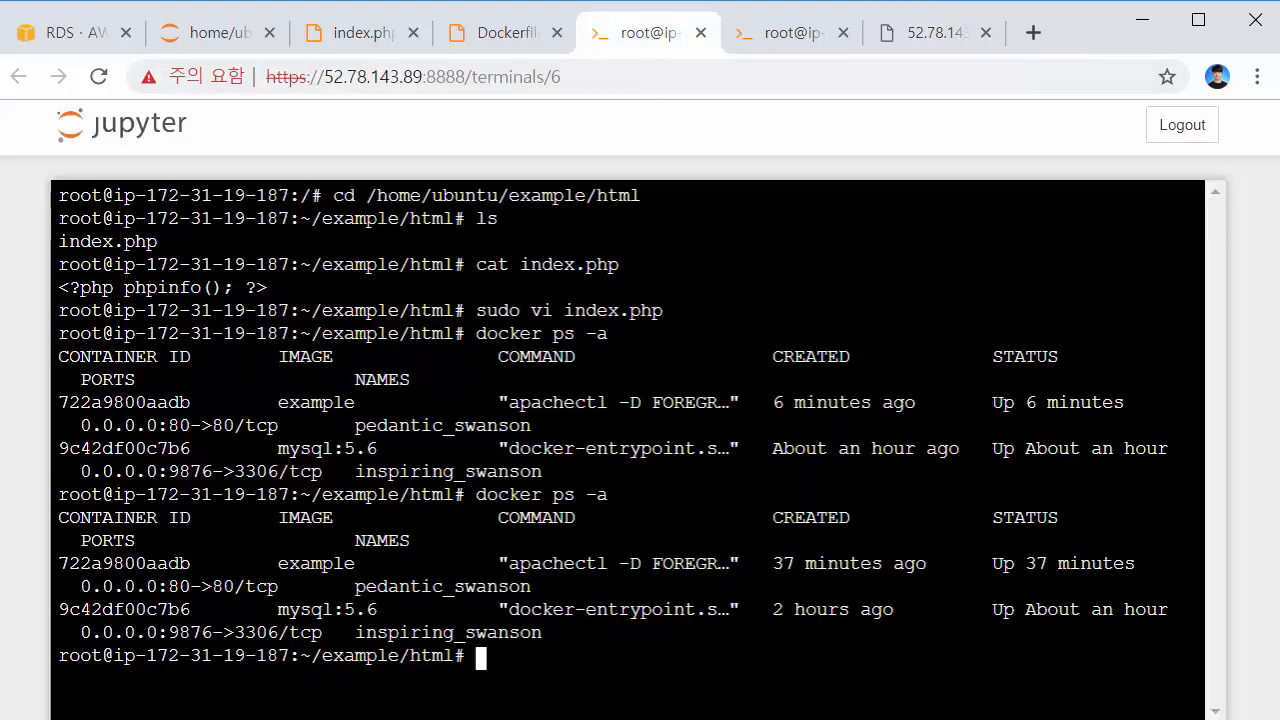
# Force-remove the mysql:5.6 container with docker rm -f 9c42df00c7b6 and relist containers
pyautogui.click(660, 34)
pyautogui.moveTo(563, 634); pyautogui.dragTo(39, 624)
pyautogui.click(96, 614)
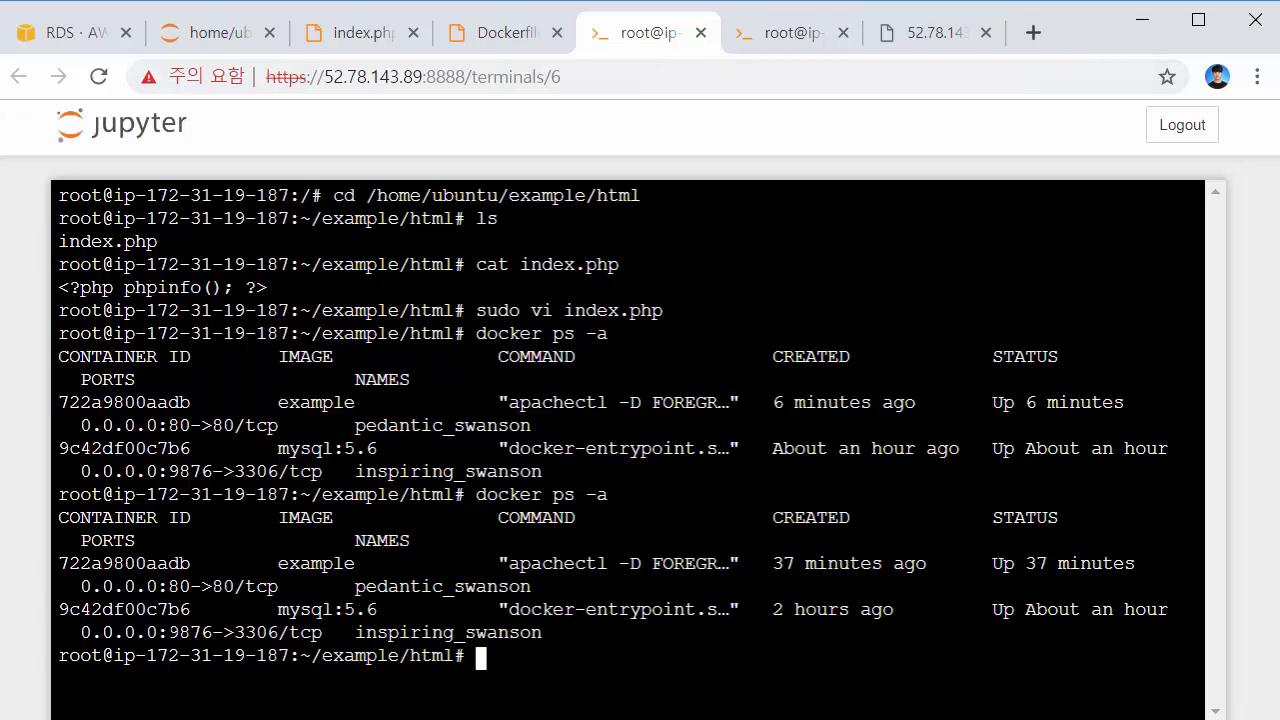
pyautogui.moveTo(169, 634); pyautogui.dragTo(290, 636)
pyautogui.click(393, 656)
pyautogui.moveTo(560, 636); pyautogui.dragTo(44, 618)
pyautogui.click(650, 613)
pyautogui.write('docker rm ')
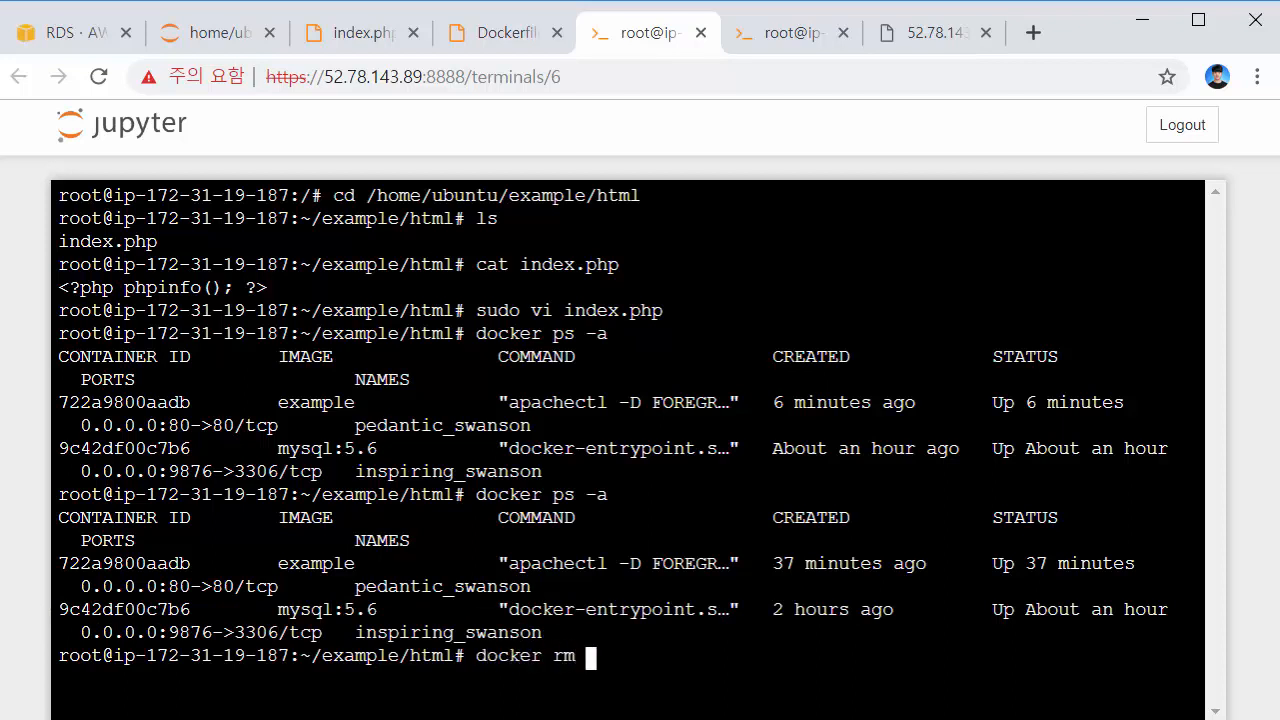
pyautogui.write('-f 9c42df00')
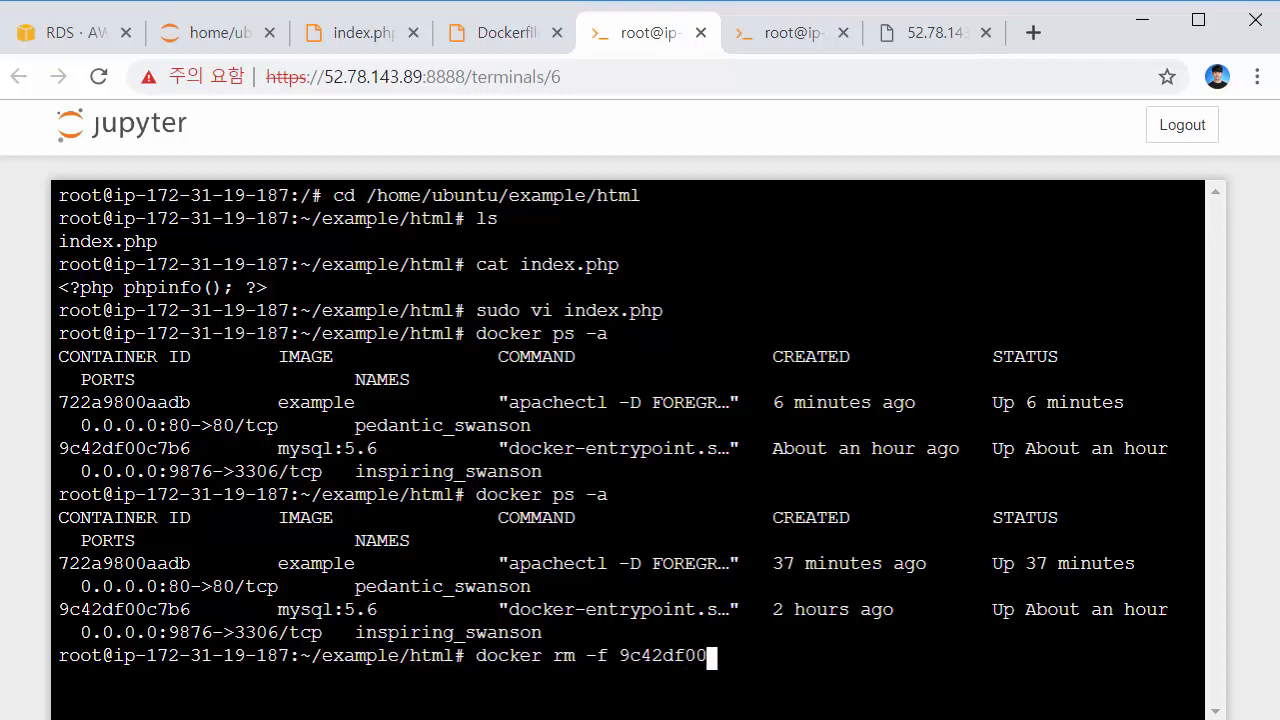
pyautogui.write('c7b6')
pyautogui.press('Return')
pyautogui.press('Up')
pyautogui.press('Up')
pyautogui.press('Return')
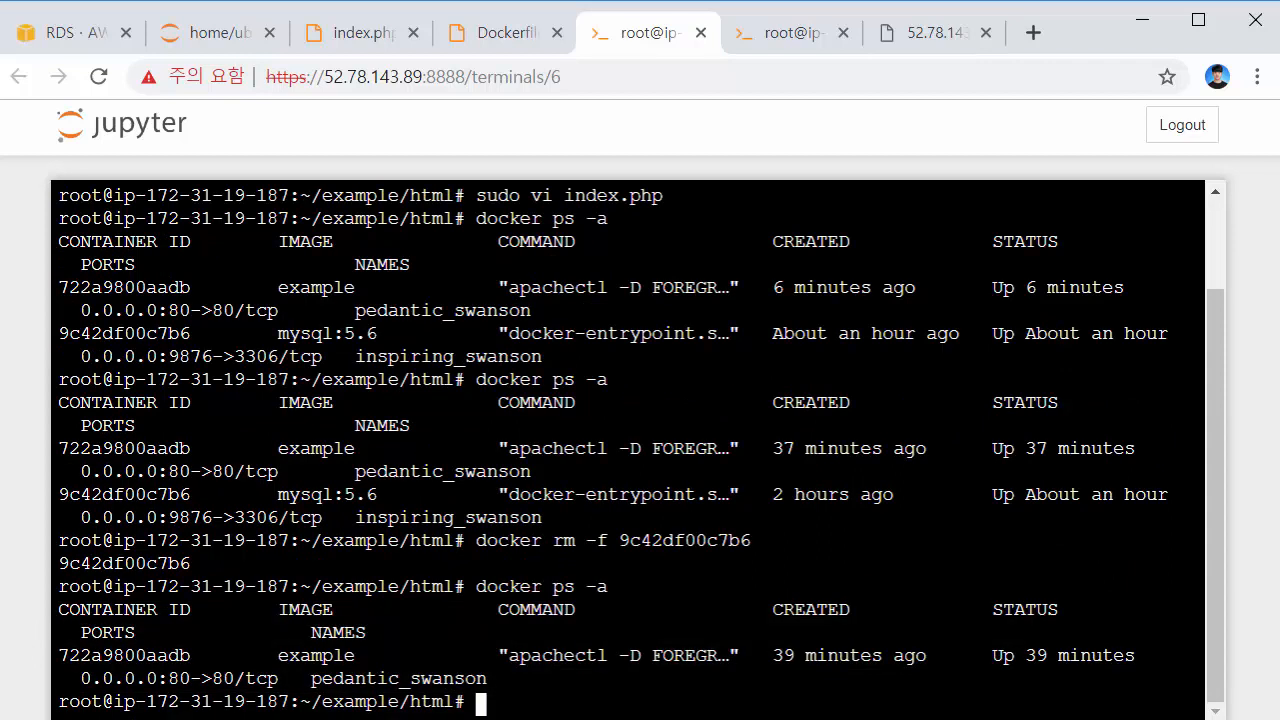
# Confirm the 52.78.143.89 page still reports 5.6.40-log from RDS
pyautogui.click(936, 40)
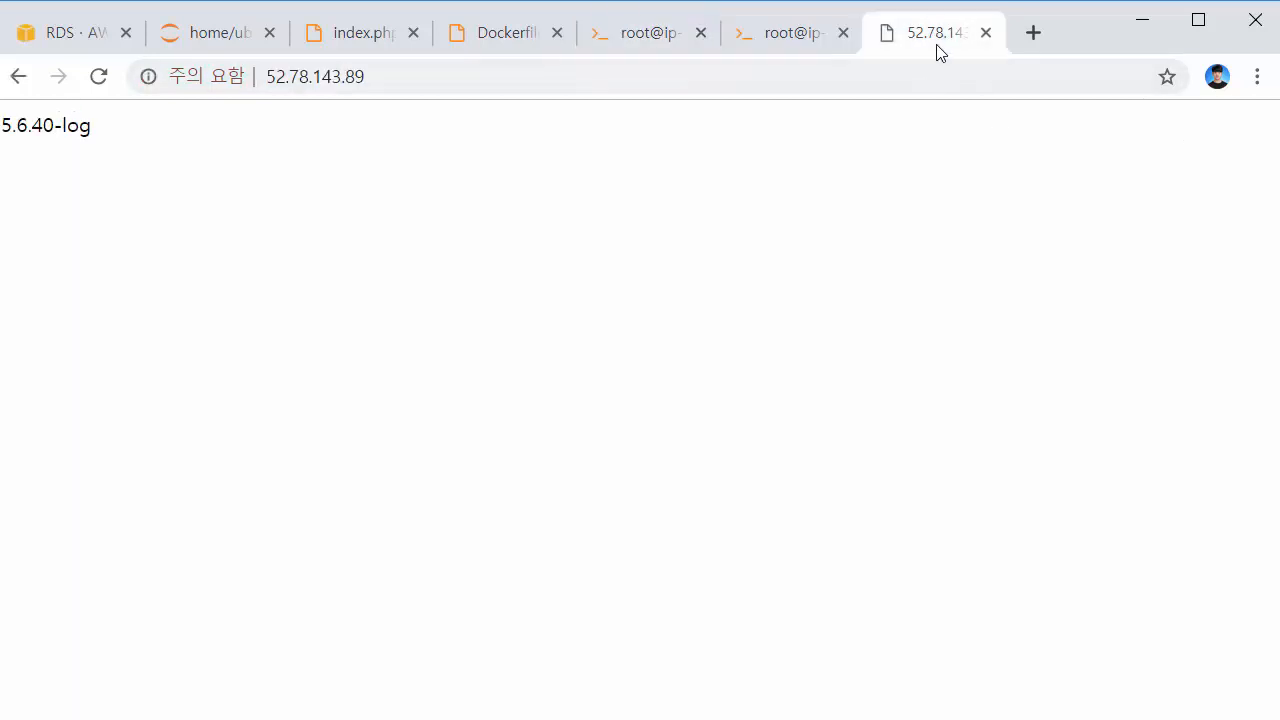
pyautogui.moveTo(239, 205); pyautogui.dragTo(2, 153)
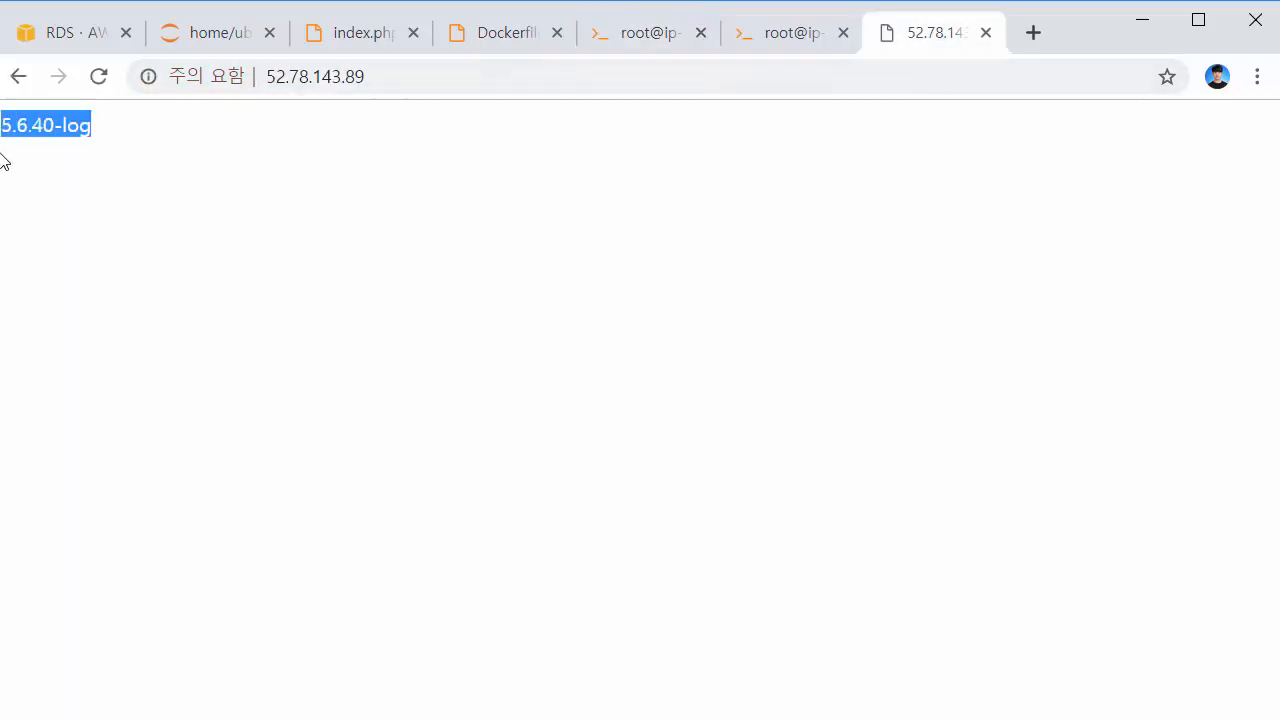
pyautogui.click(725, 187)
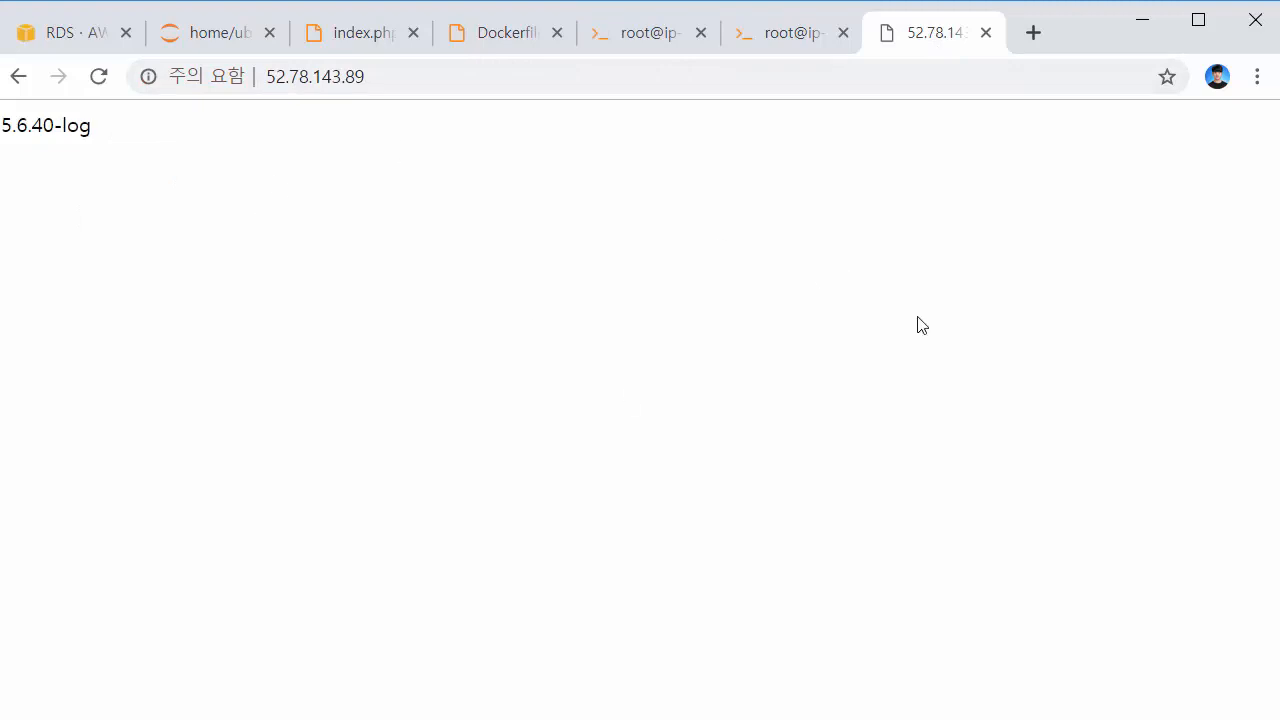